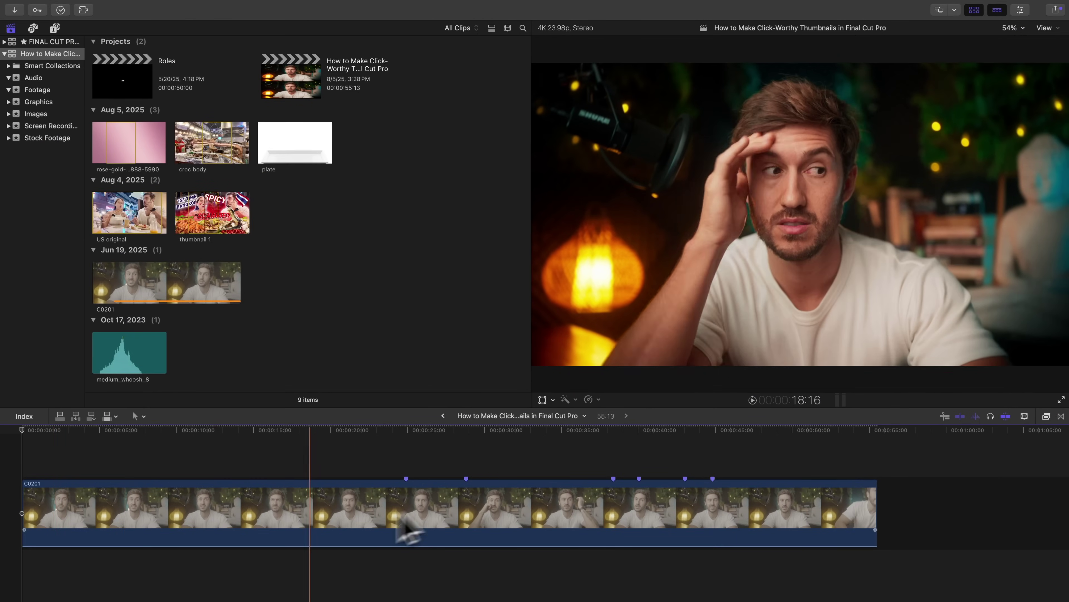
- Turn C0201 into a freeze frame held to 33:03, trimming away everything after it
click(423, 501)
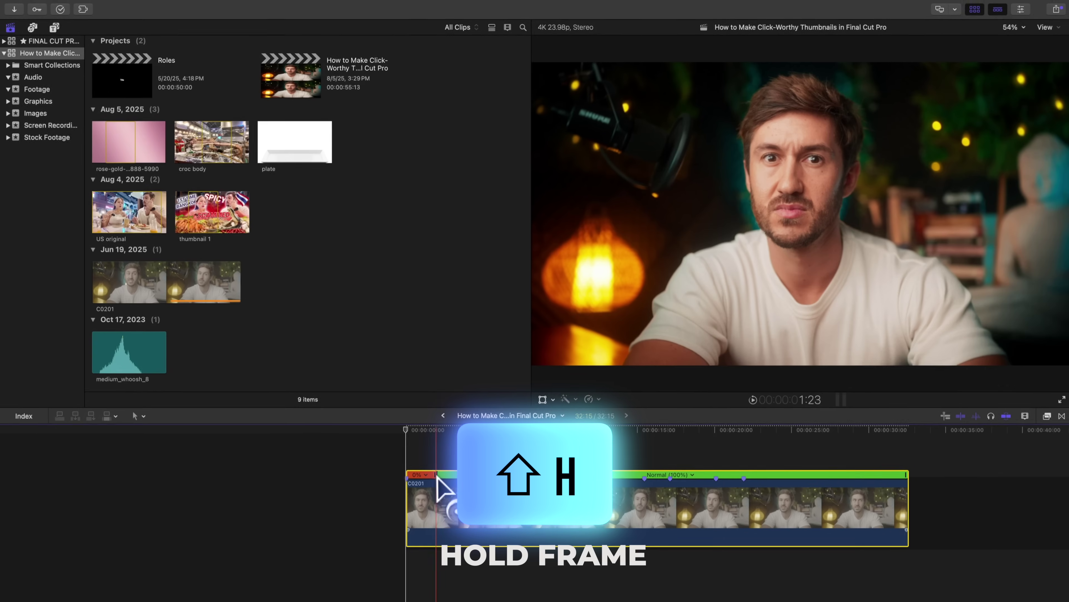
drag(613, 475, 814, 475)
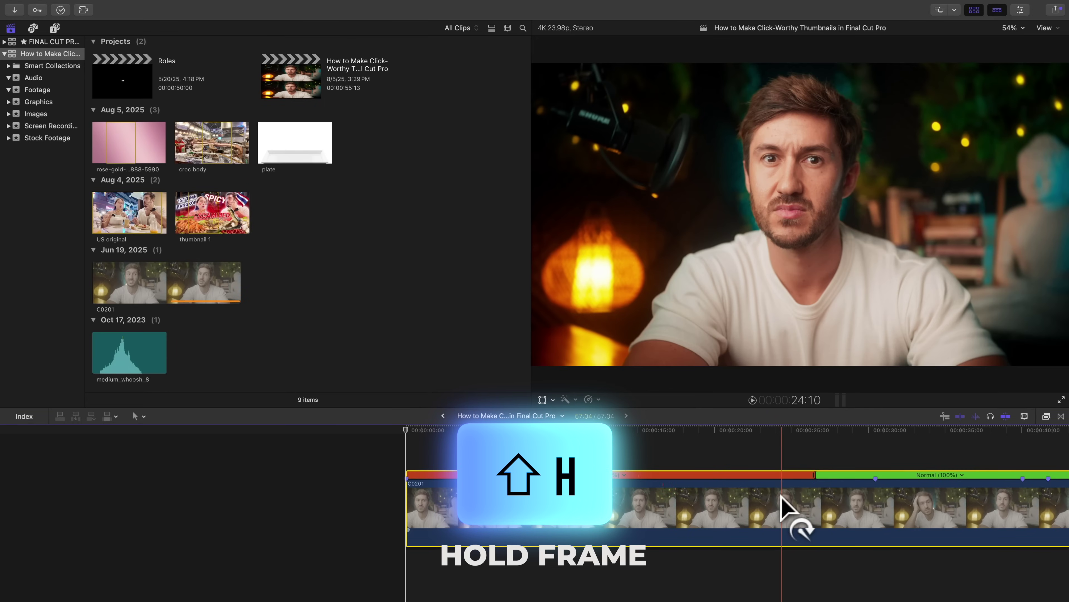
key(alt+])
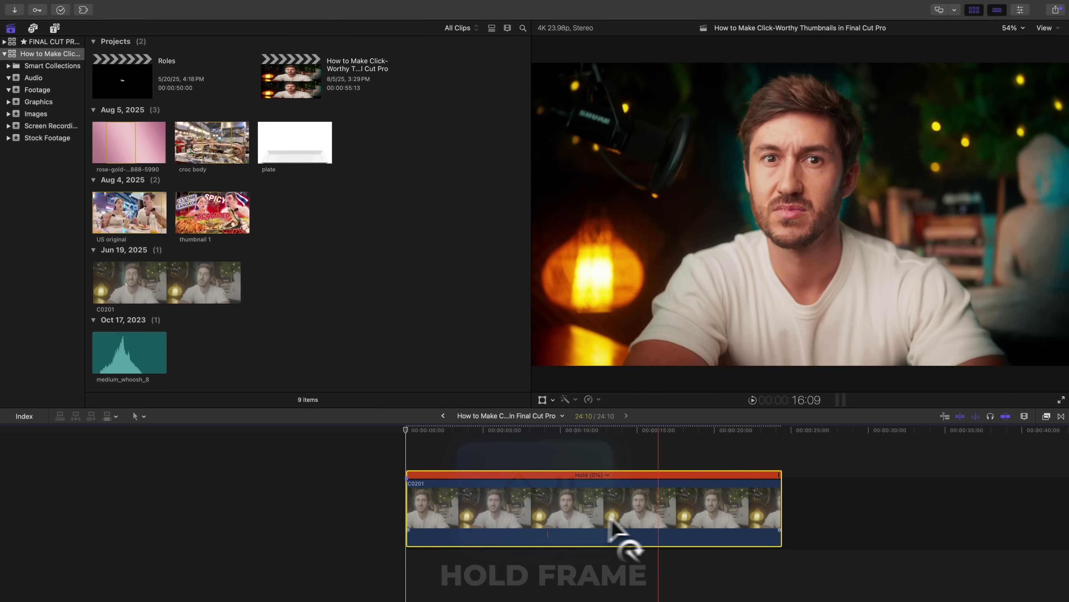
key(super+minus)
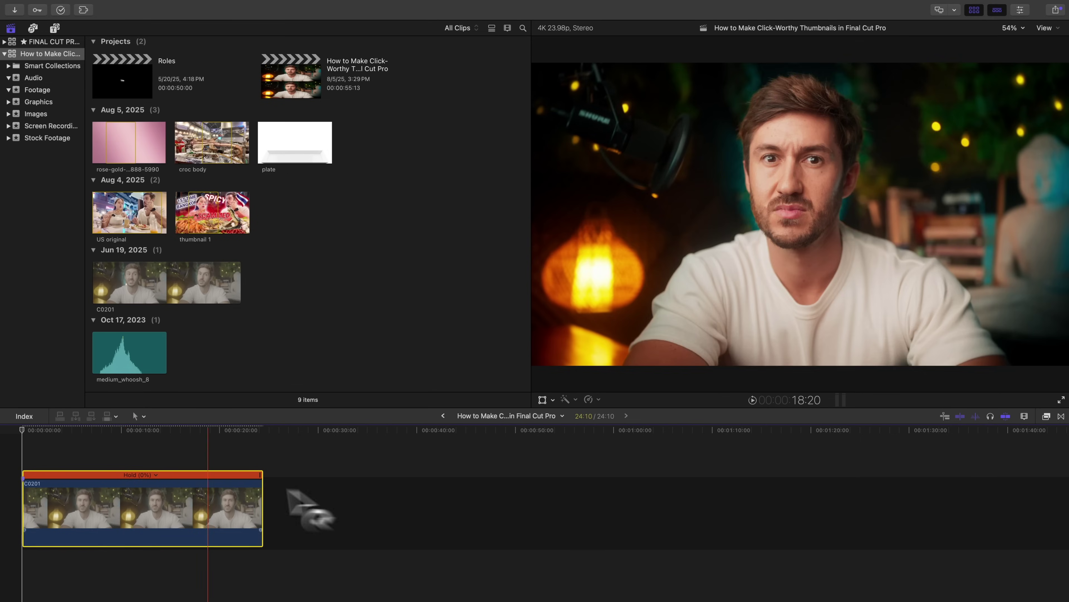
drag(275, 496, 350, 508)
click(175, 434)
- Switch off the Dehancer Pro, mFilmLook and ColorFinalePro effects on C0201
click(1020, 10)
click(721, 177)
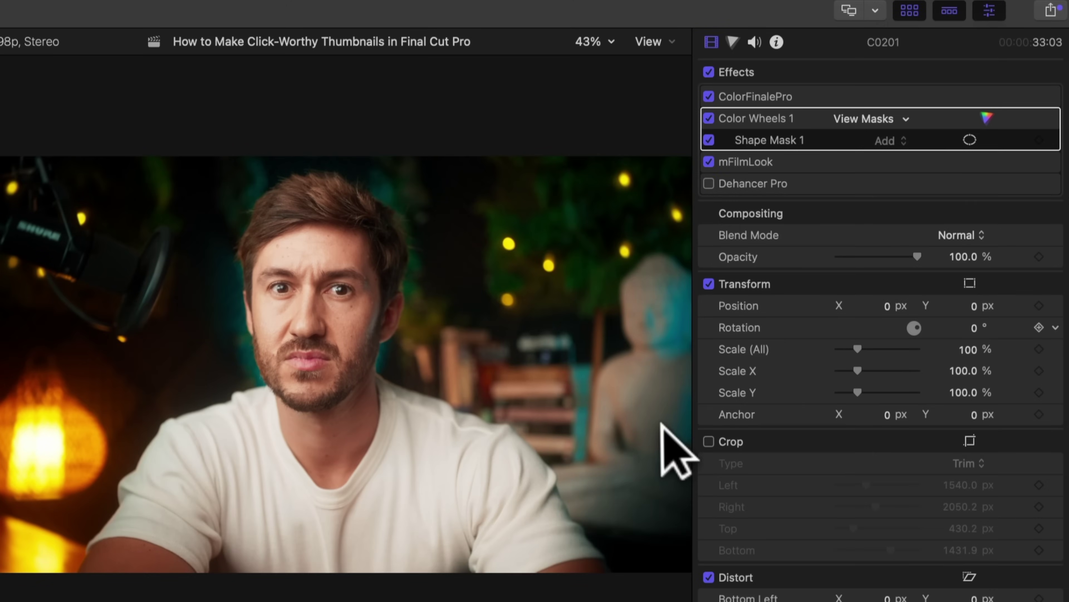
click(721, 156)
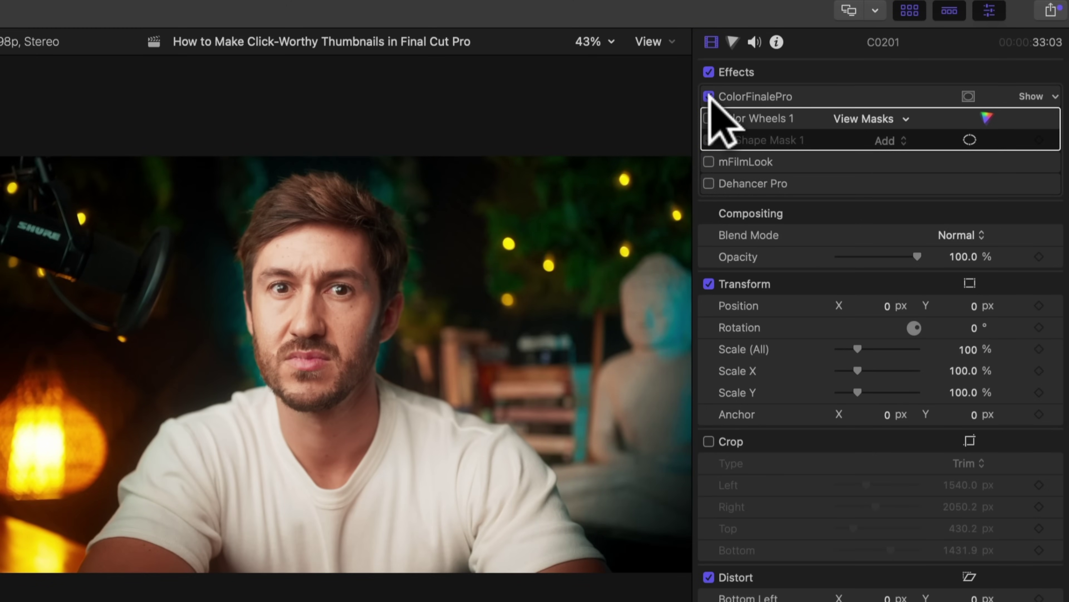
click(709, 96)
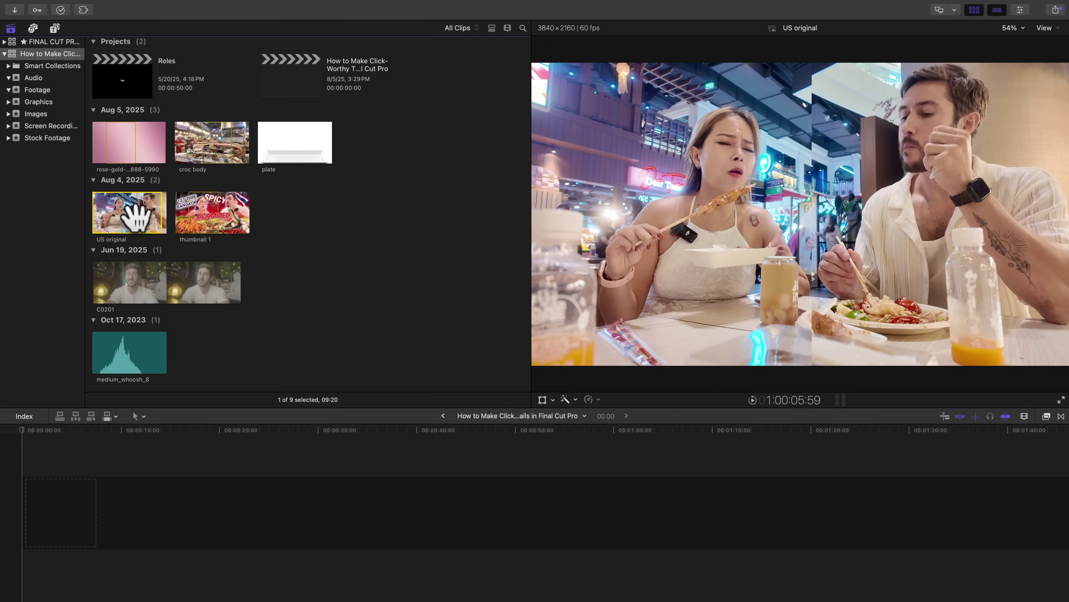
- Place the US original clip in the empty timeline and trim its length
drag(135, 214, 38, 511)
drag(108, 510, 422, 511)
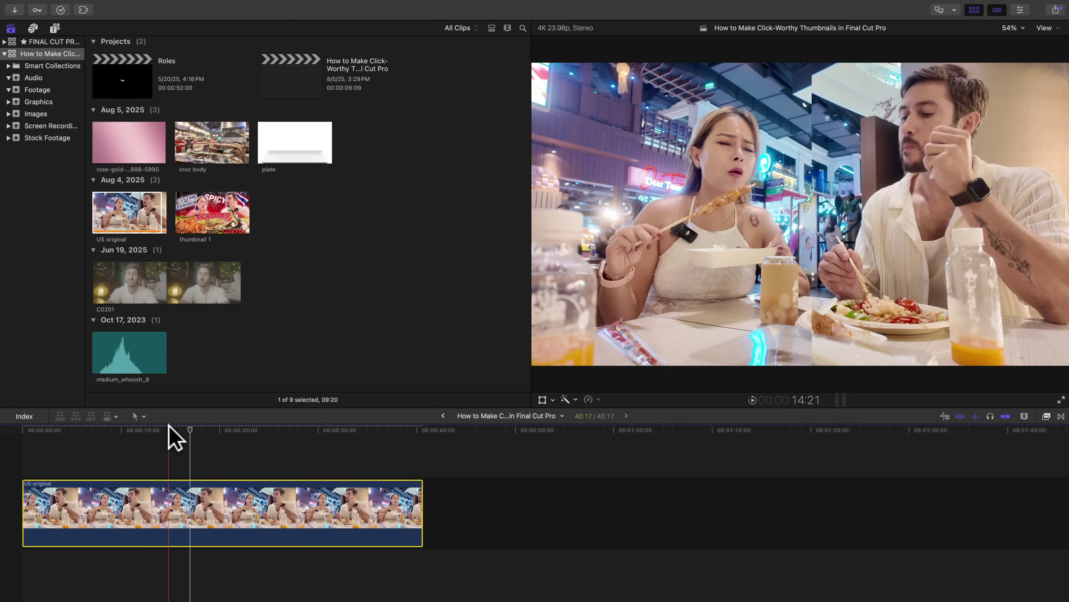
drag(532, 396, 265, 383)
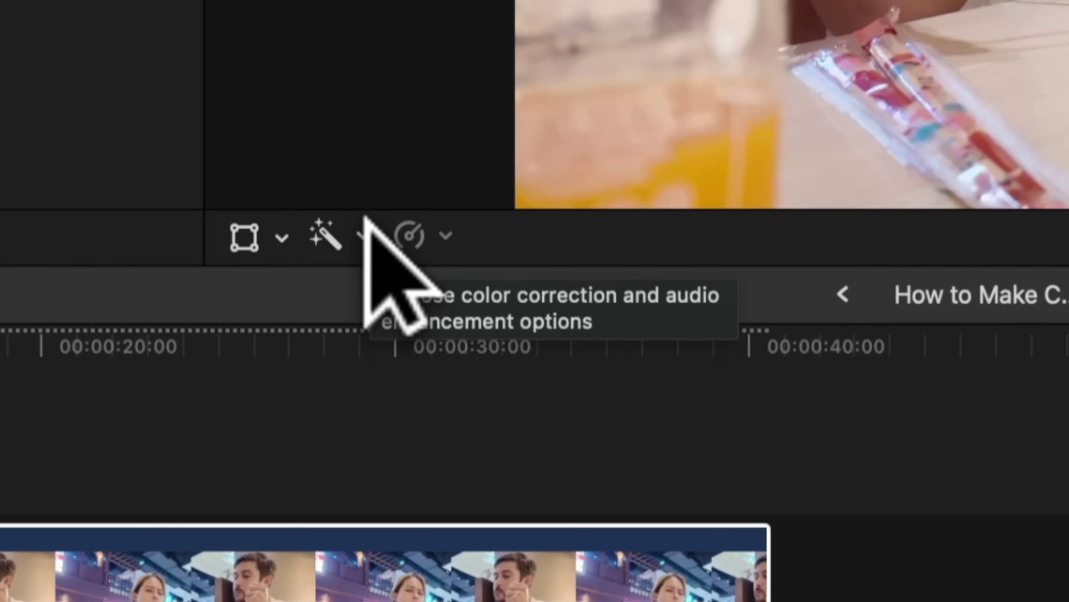
- Add a magnetic mask to the couple, subtracting the gaps between them and the water bottle
click(363, 235)
click(564, 493)
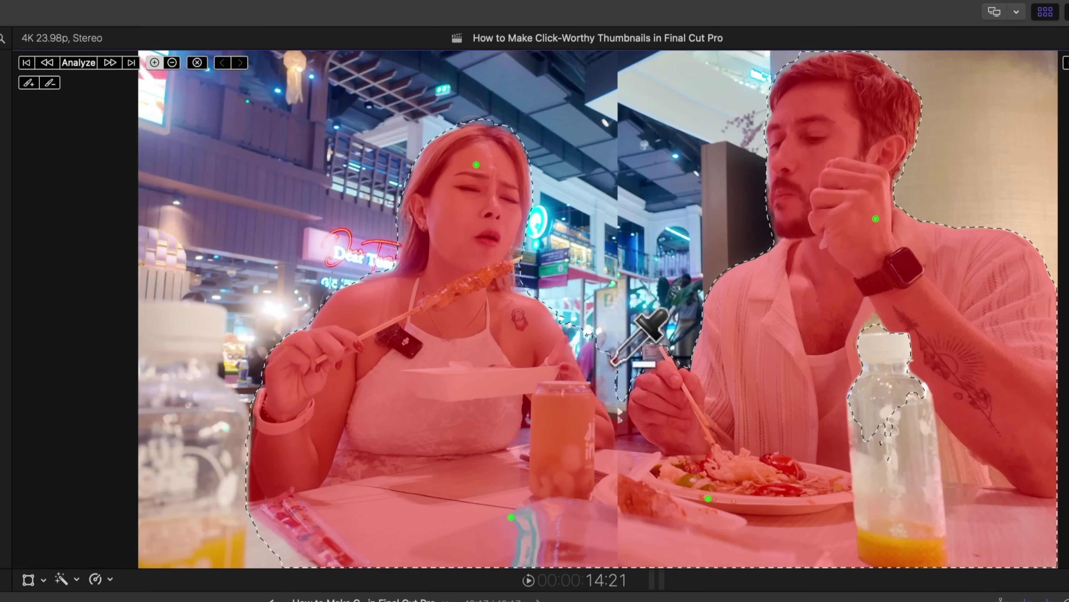
alt+click(602, 354)
alt+click(595, 368)
alt+click(610, 393)
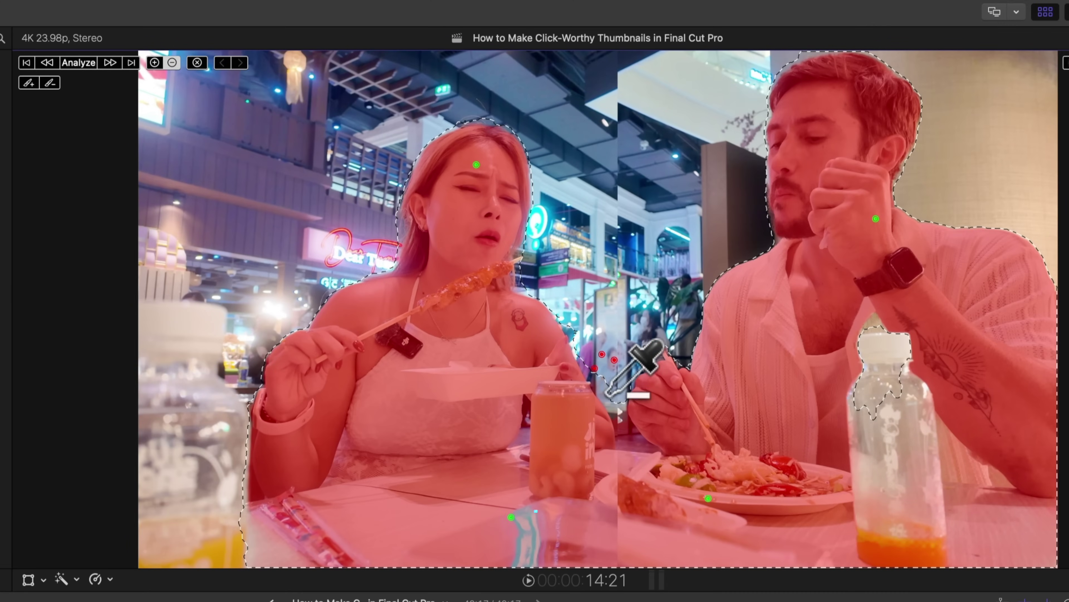
alt+click(629, 431)
alt+click(636, 444)
alt+click(527, 407)
alt+click(527, 428)
alt+click(901, 458)
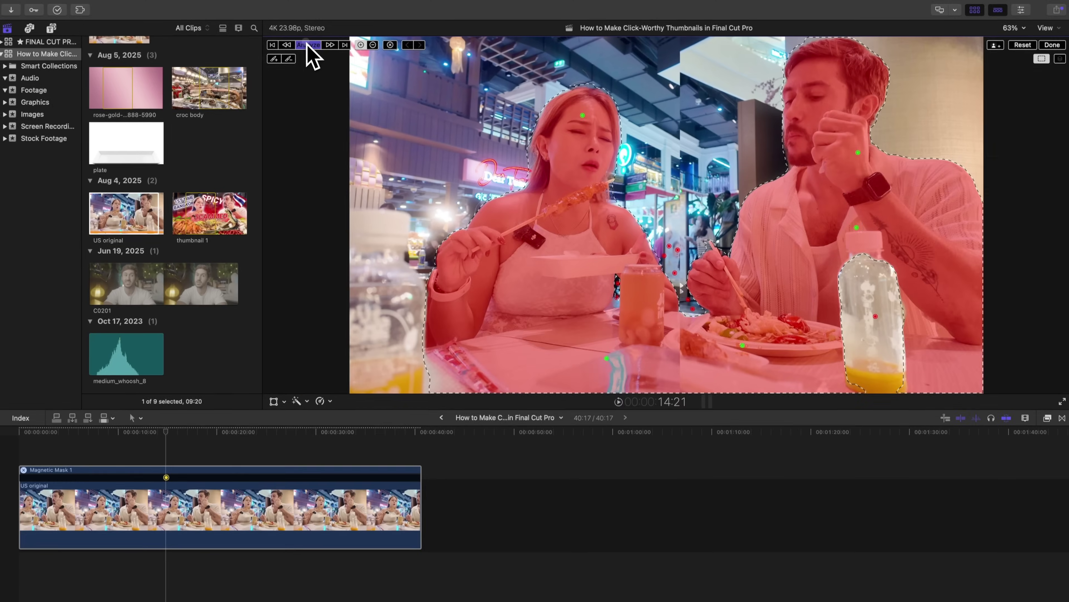
- Analyze the magnetic mask across the whole clip and finish editing it
click(126, 59)
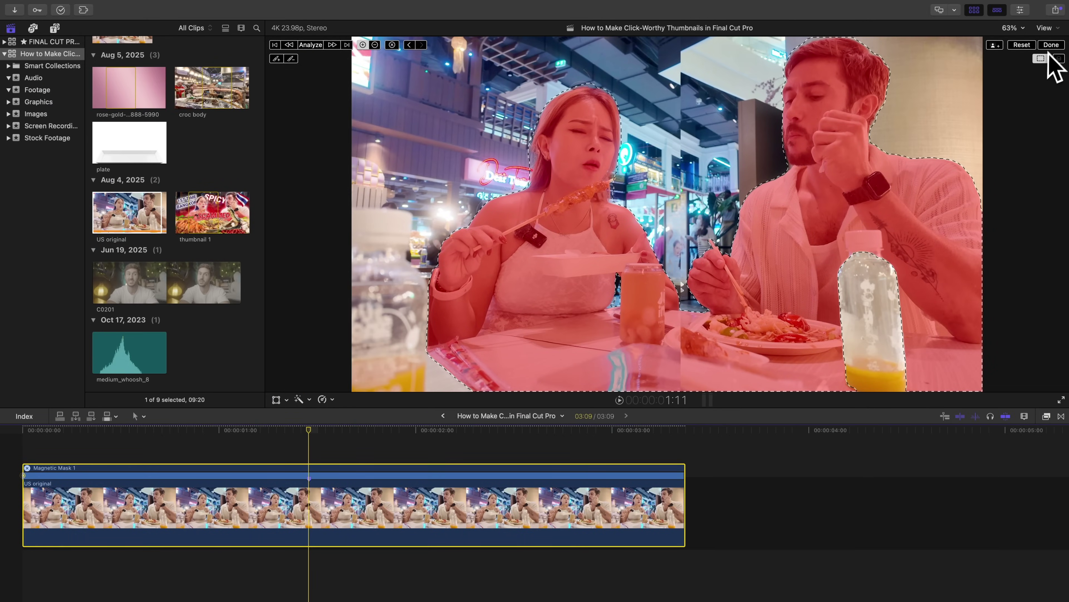
click(1051, 46)
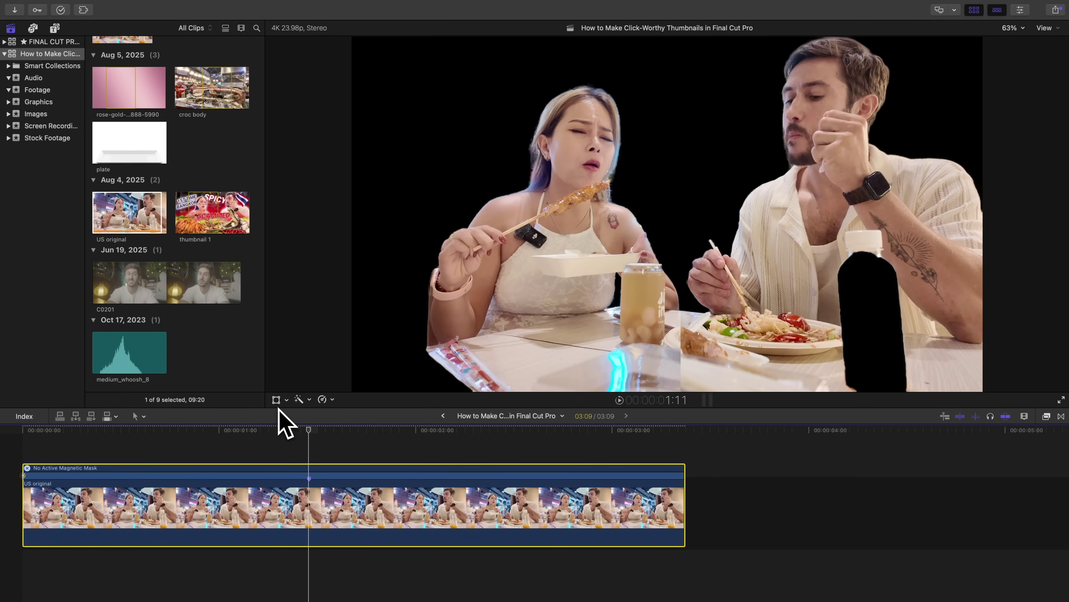
drag(374, 408, 384, 337)
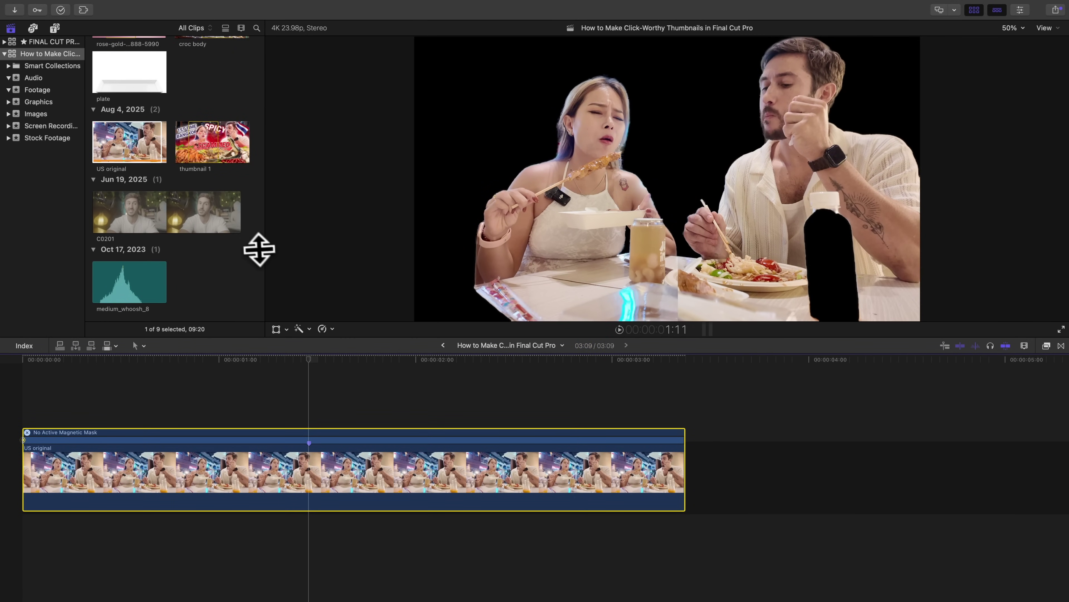
- Scroll the browser up to the Aug 5 clips to find the rose-gold background
scroll(215, 243, up, 5)
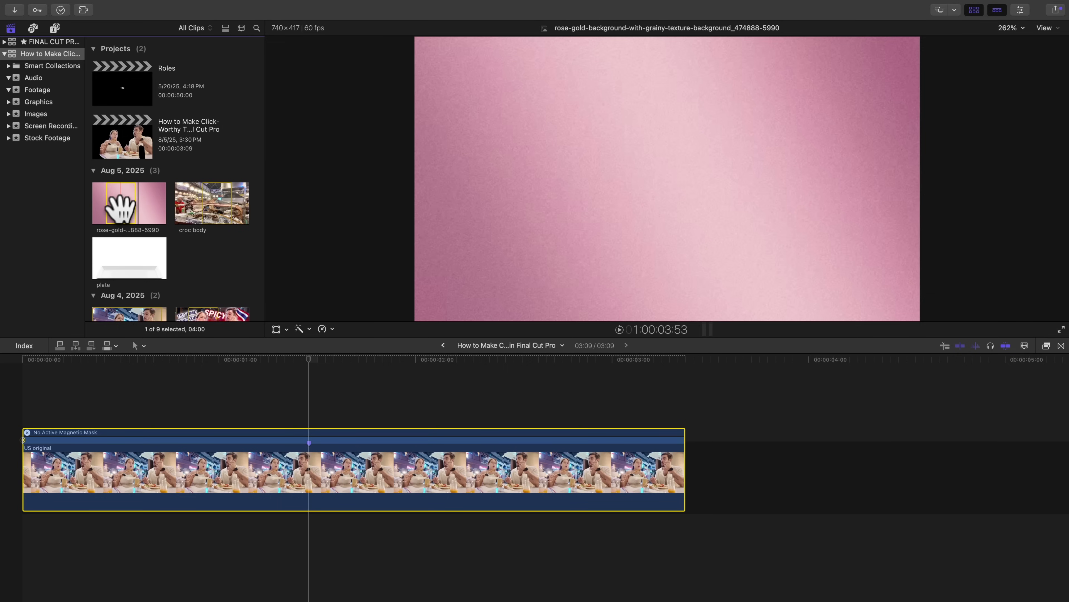
- Drop the rose-gold background under US original, then scale and move the couple with transform handles
drag(120, 209, 137, 532)
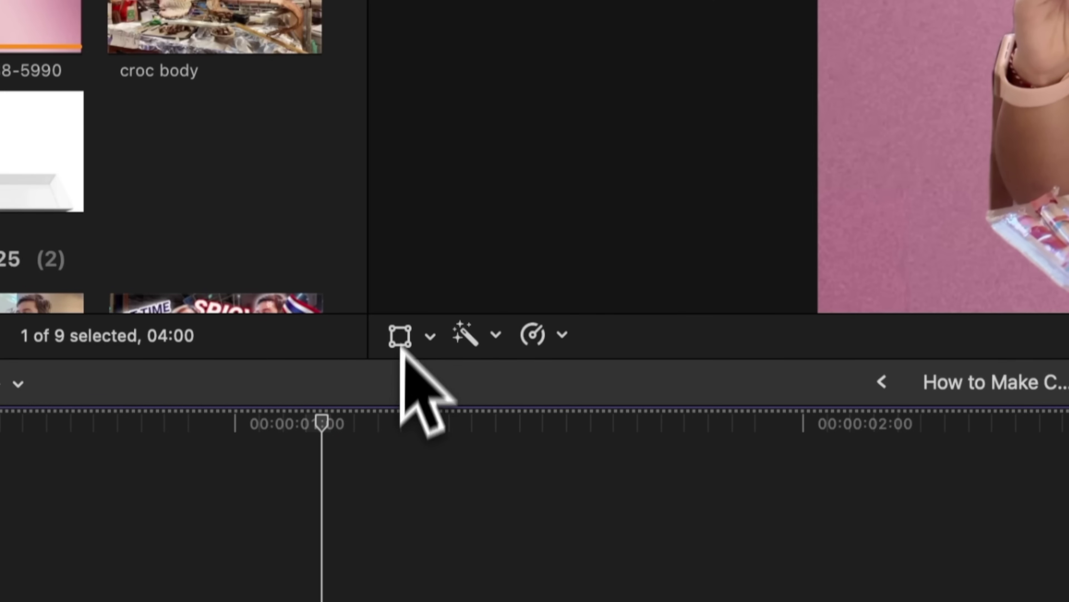
click(276, 328)
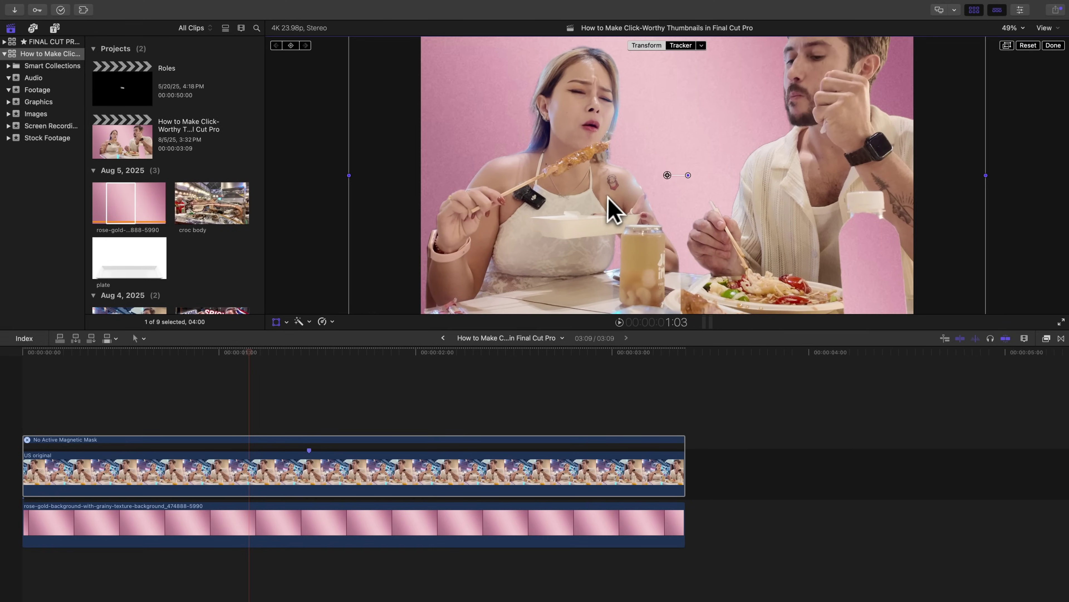
drag(664, 198, 581, 247)
drag(940, 48, 936, 59)
drag(846, 176, 841, 159)
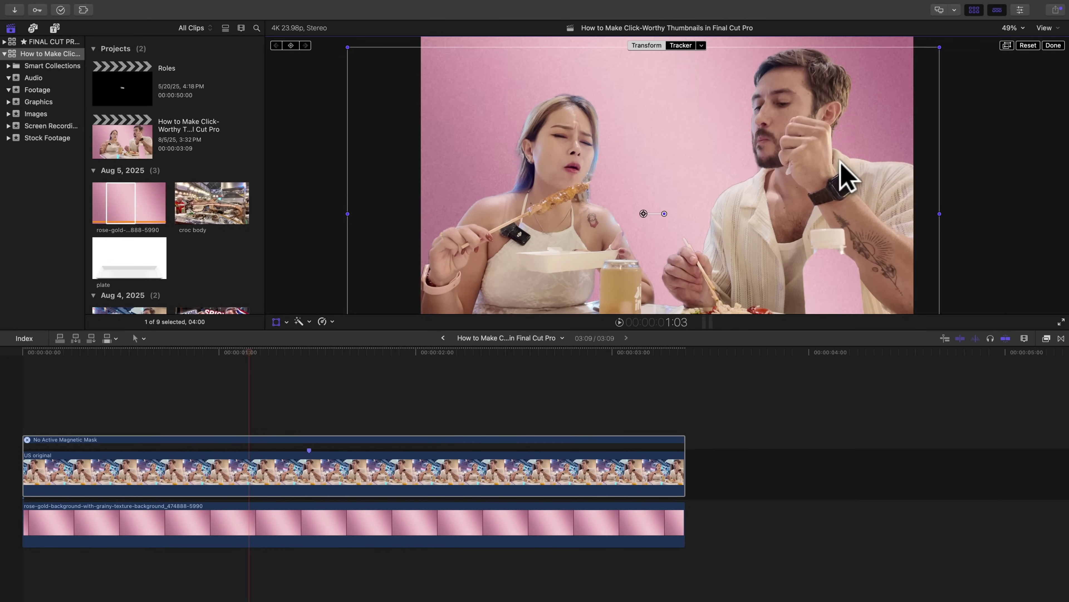
click(309, 463)
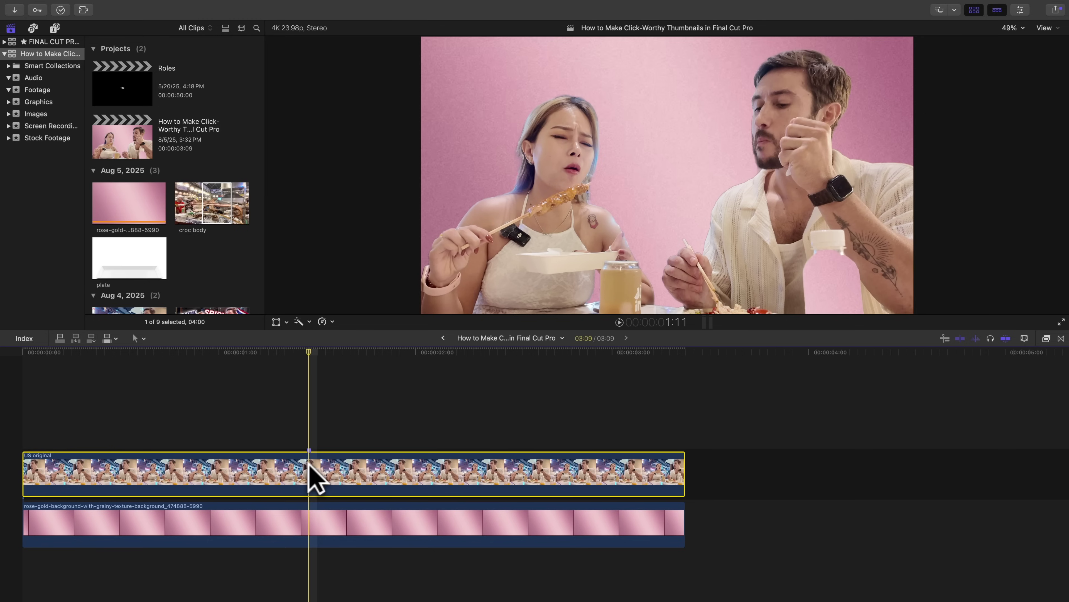
click(277, 322)
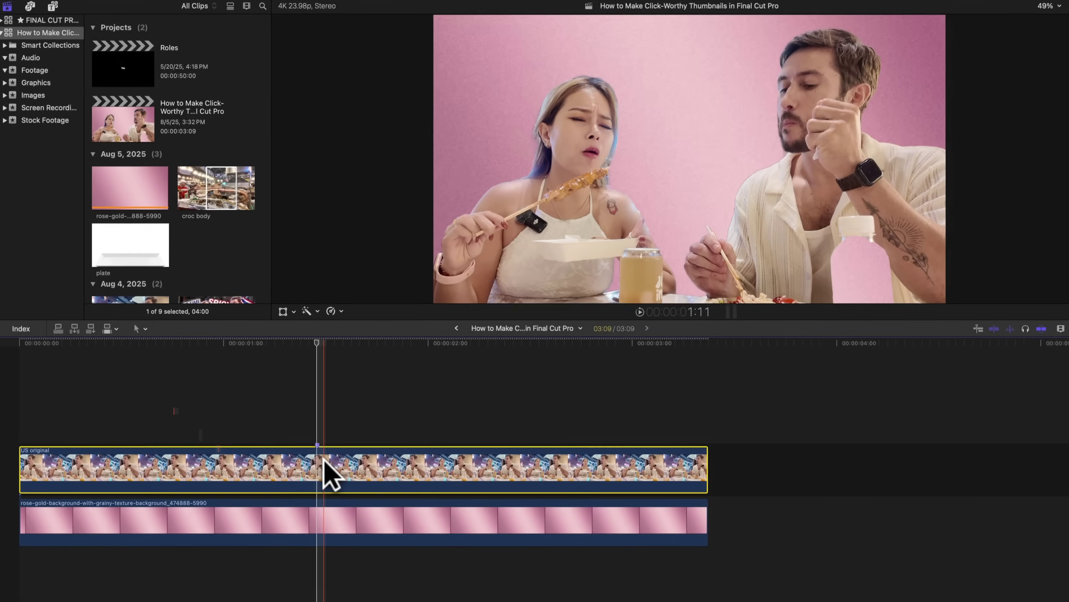
- Wrap the US original clip into a compound clip named 'original'
right_click(316, 467)
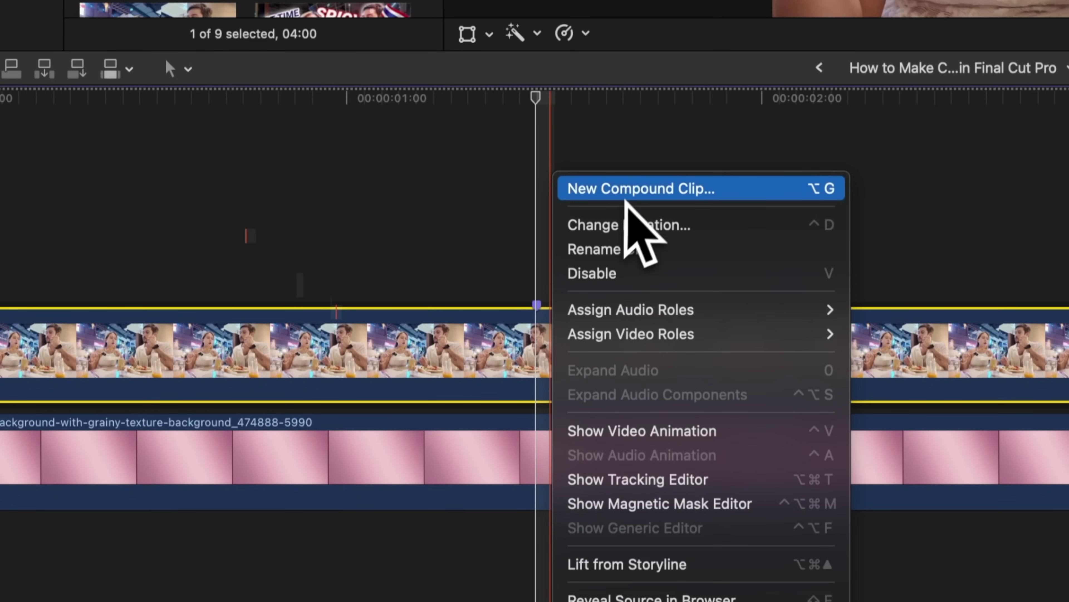
click(629, 198)
text(original)
key(Return)
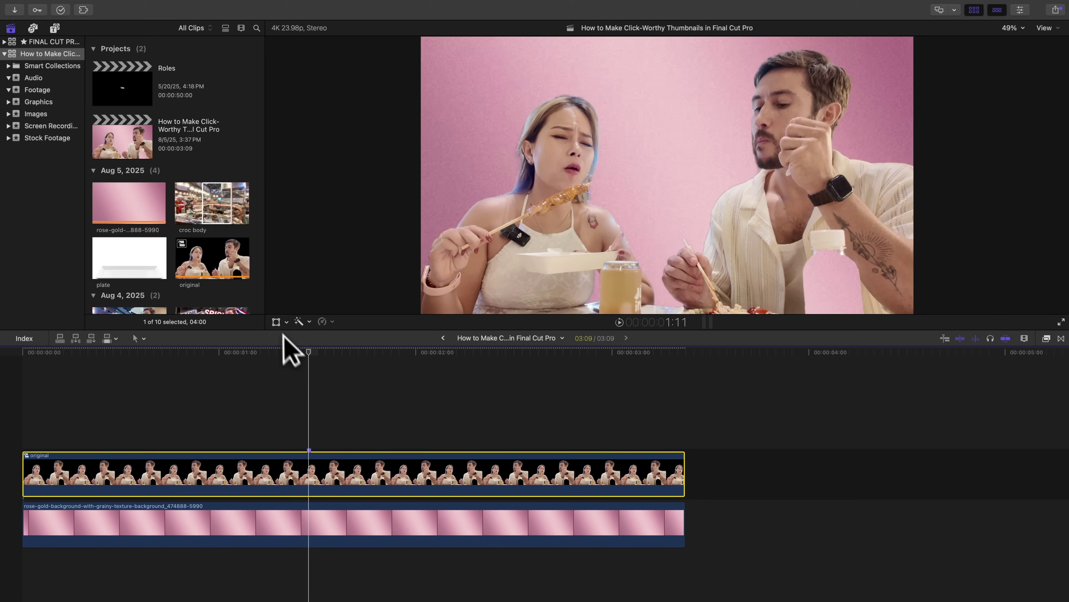
click(276, 321)
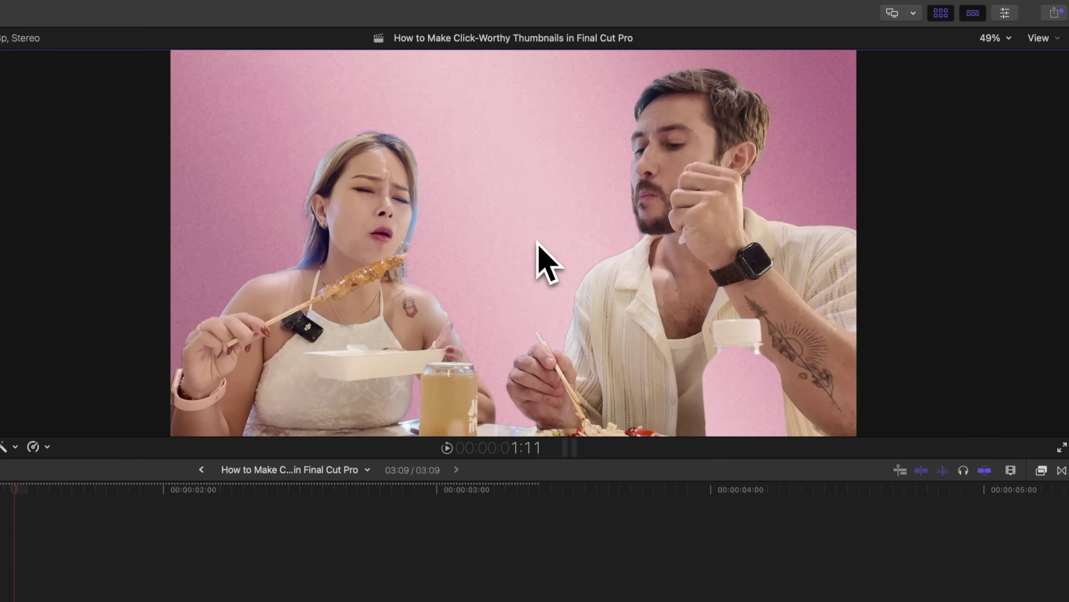
- Add Color Curves with an S-shaped luma curve, brightening highlights and darkening shadows
key(super+6)
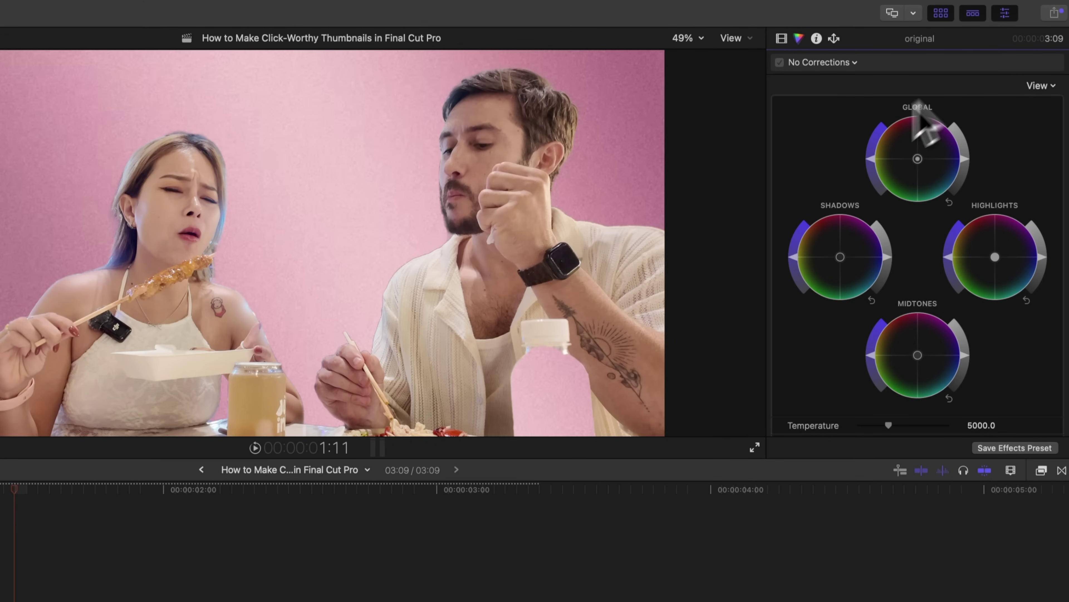
click(833, 64)
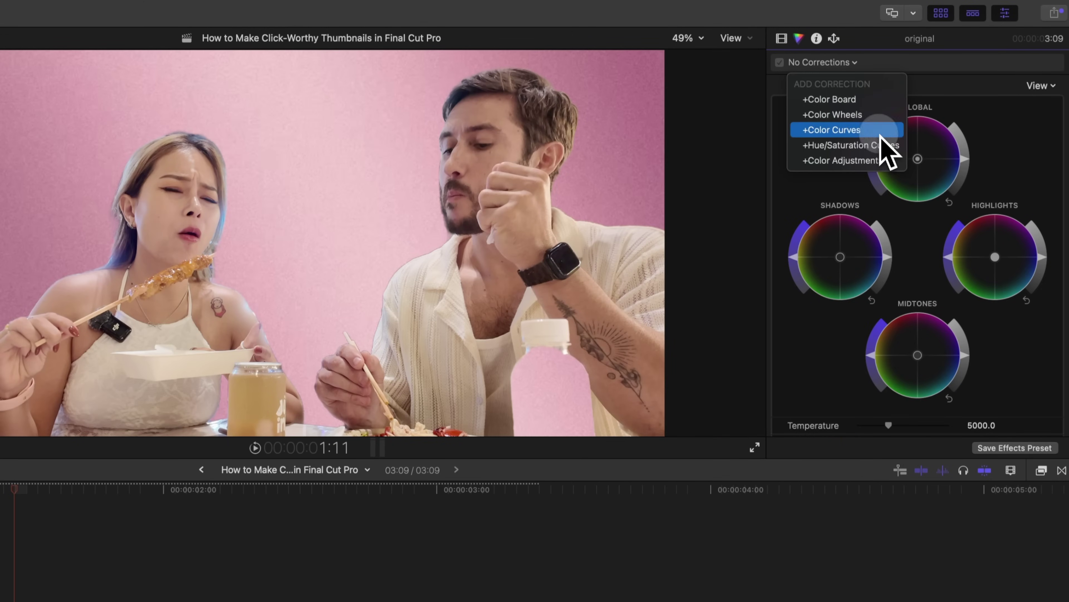
click(872, 126)
drag(1002, 133, 1001, 119)
drag(809, 196, 819, 203)
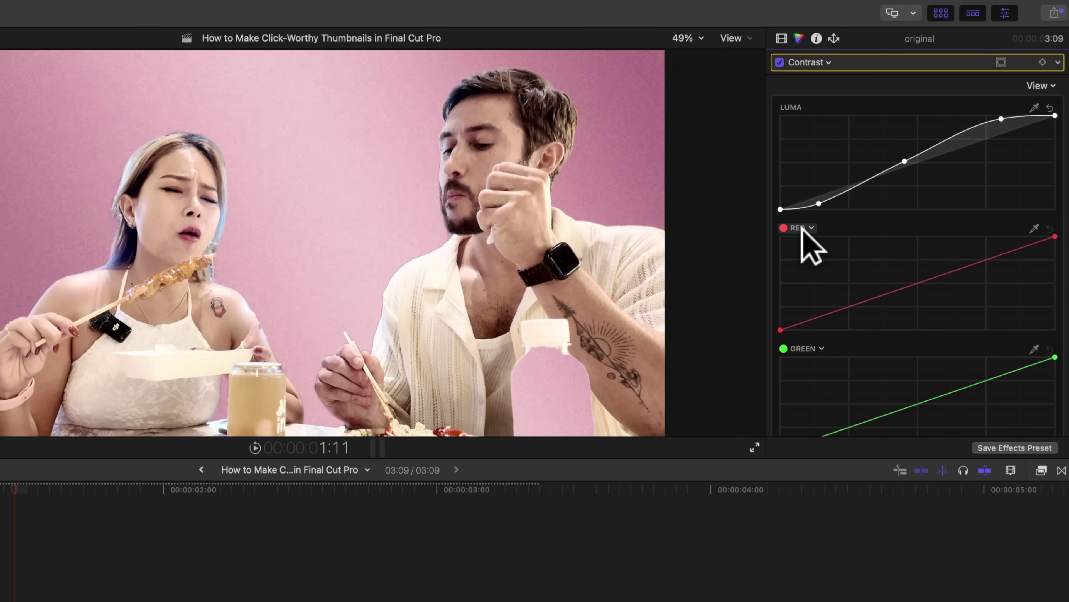
- Switch the red channel curve to pink and add a control point to it
click(802, 229)
drag(832, 257, 830, 241)
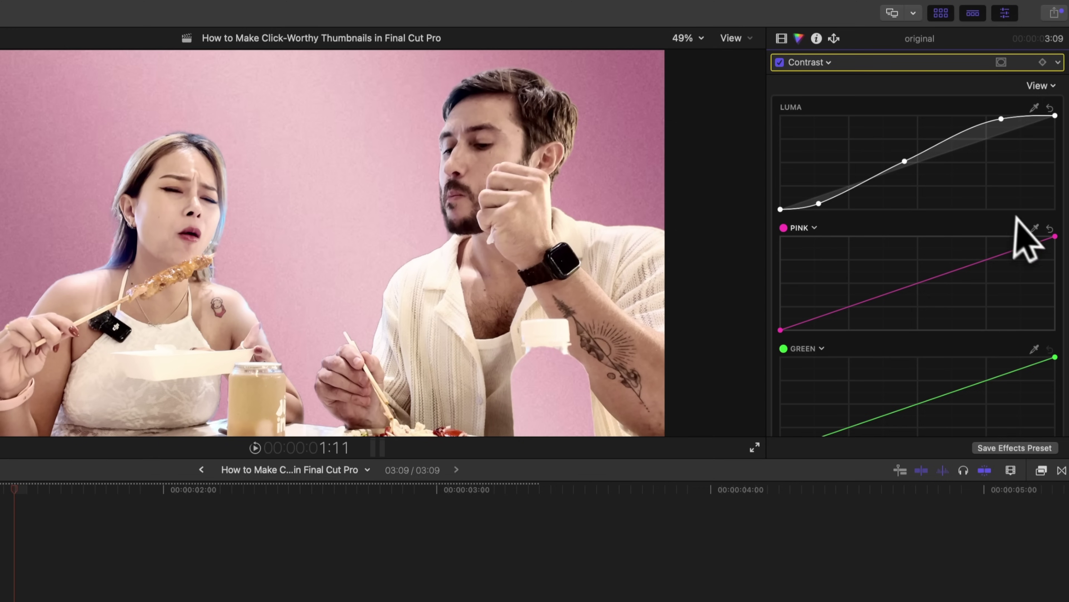
click(1037, 238)
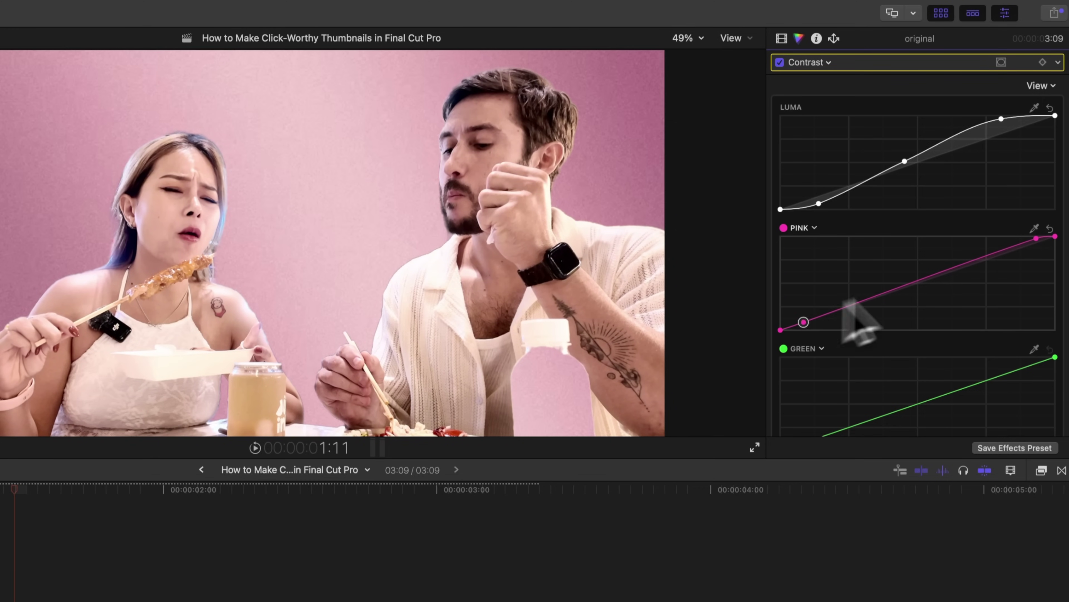
- Adjust Color Wheels 1 and toggle the corrections off and on for a before/after comparison
click(817, 70)
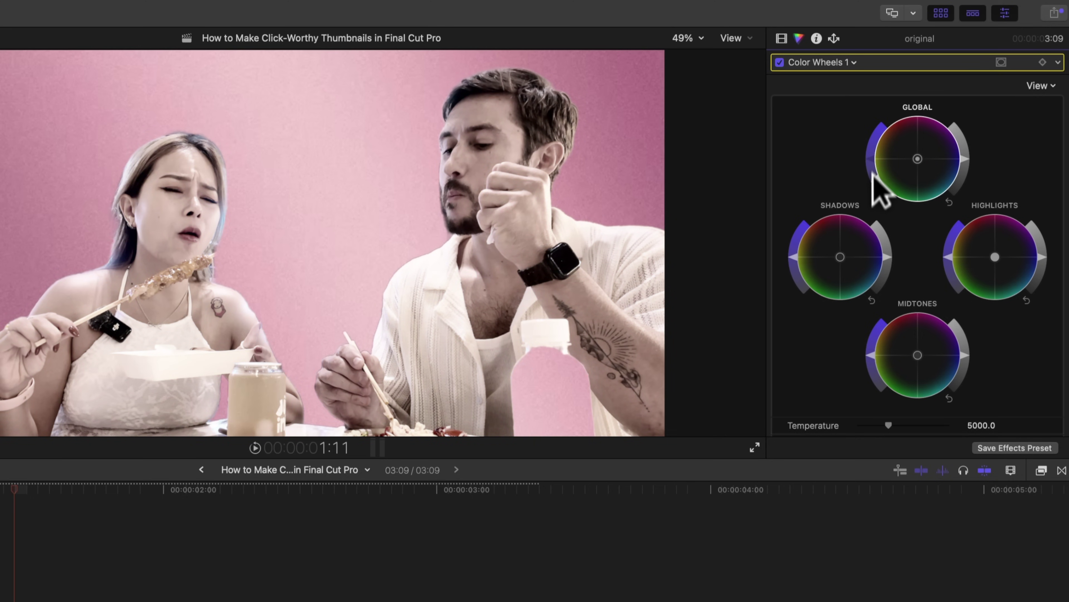
click(782, 39)
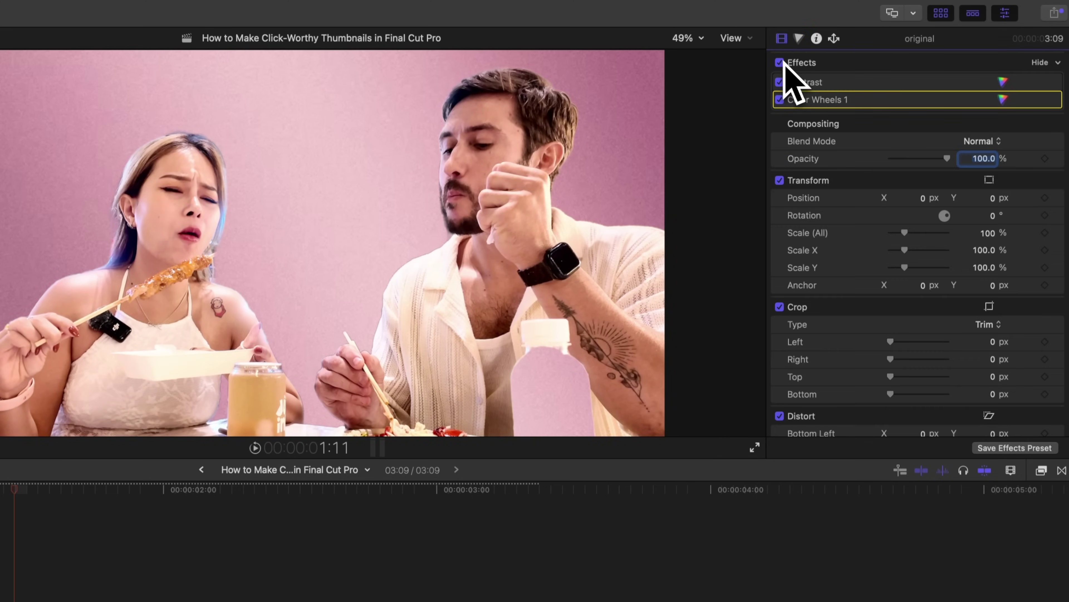
click(779, 62)
click(779, 62)
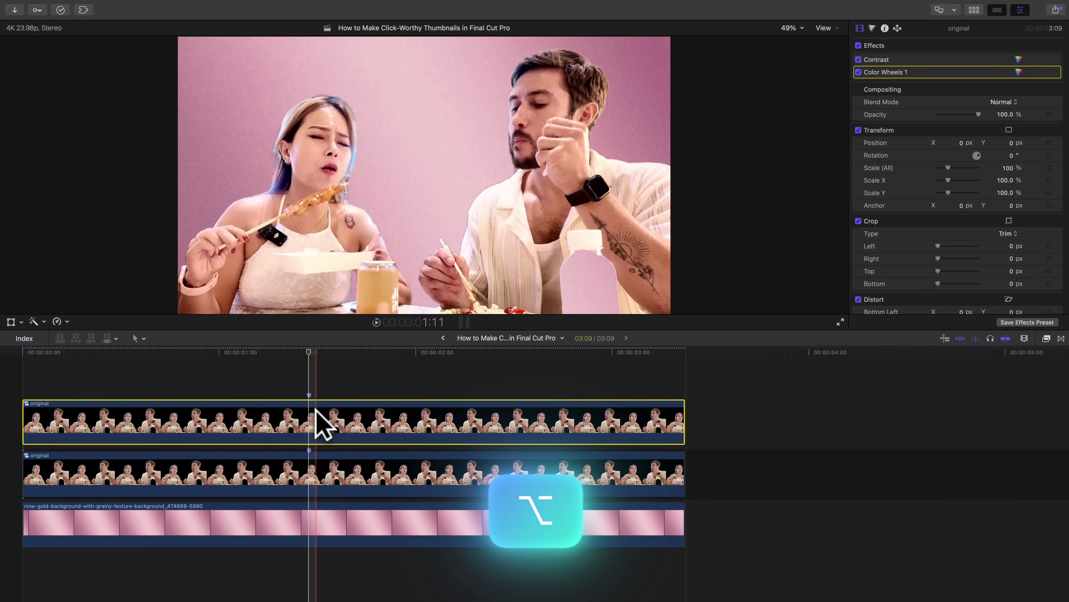
- Mask the woman on the top clip with an analyzed magnetic mask, excluding surrounding areas
click(44, 322)
click(68, 393)
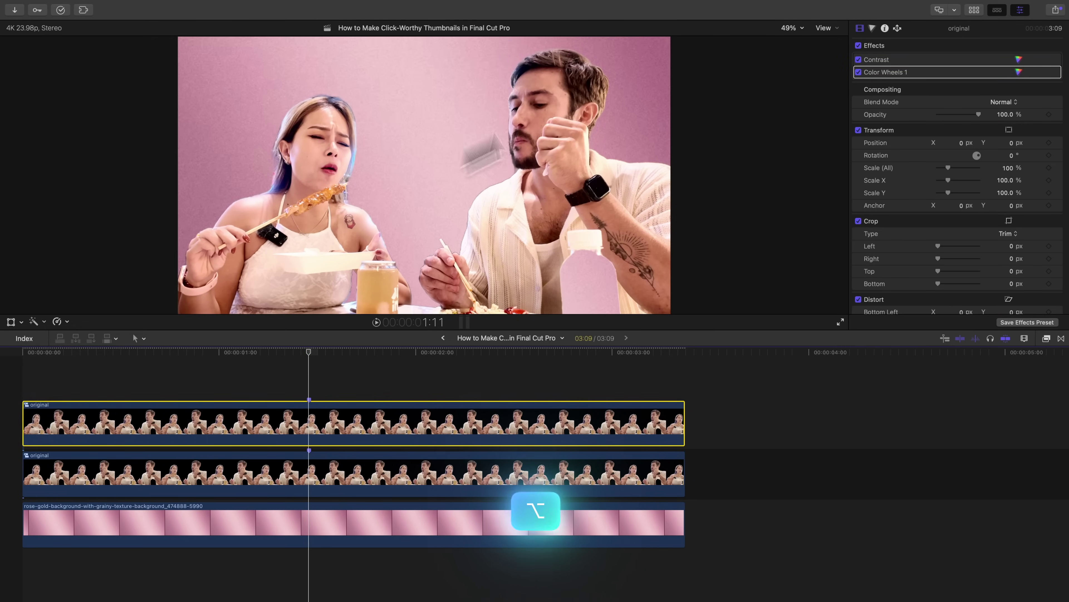
click(321, 147)
click(373, 229)
click(267, 261)
click(292, 197)
click(300, 187)
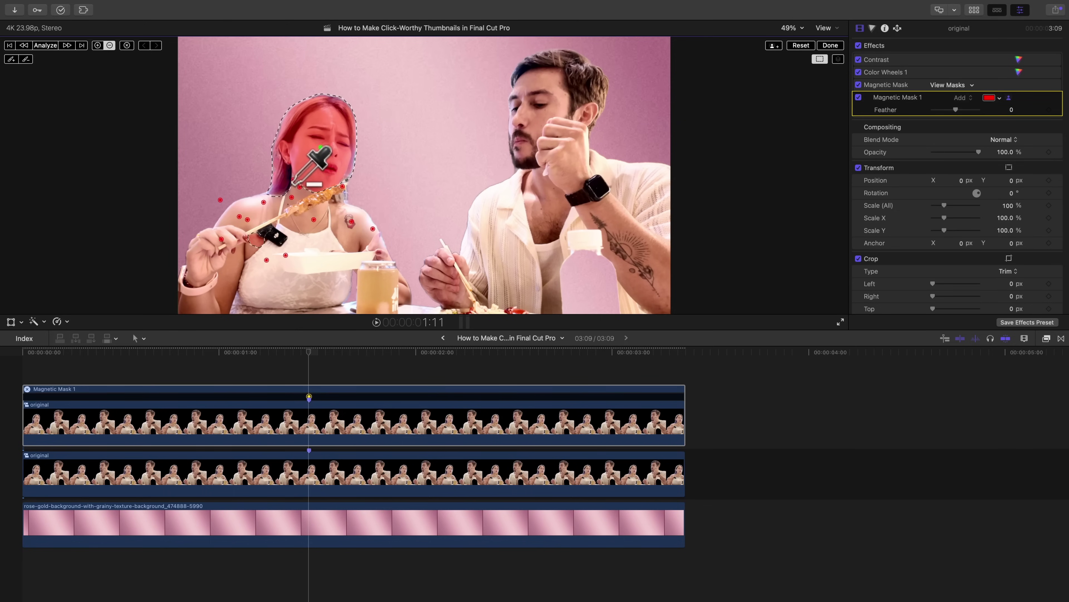
click(46, 45)
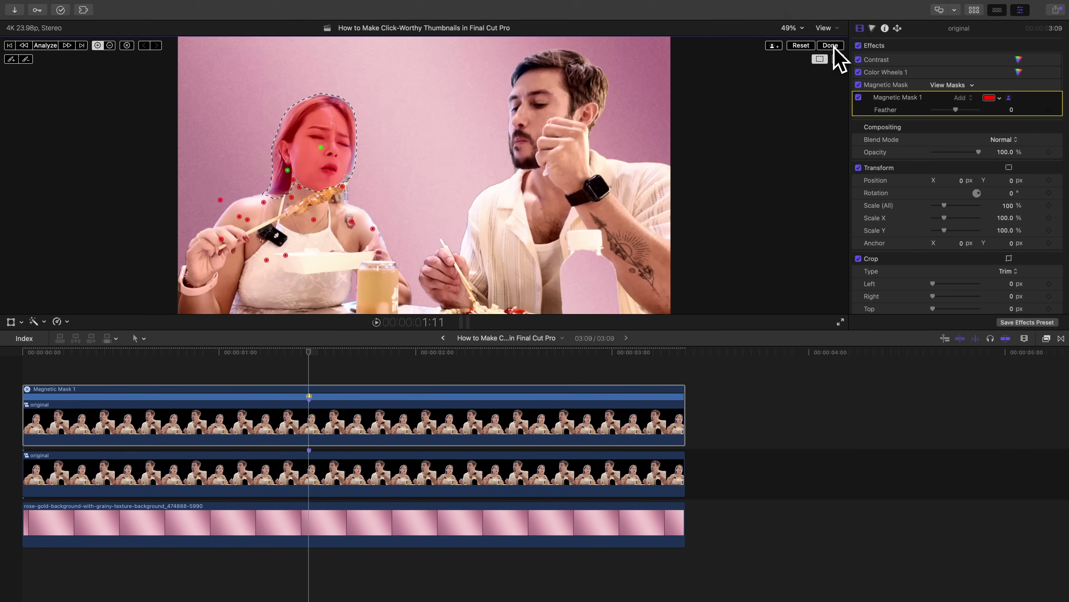
click(831, 45)
- Scale the woman to 115%, shift her right, feather the mask to -200, and duplicate the middle clip
drag(949, 204, 947, 206)
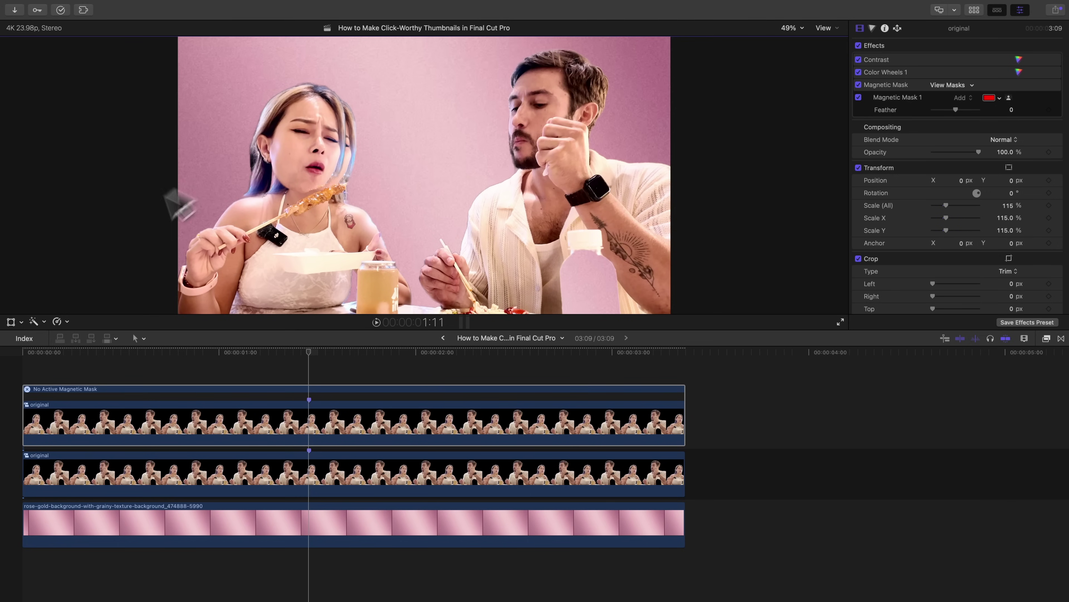
click(11, 321)
drag(400, 161, 428, 157)
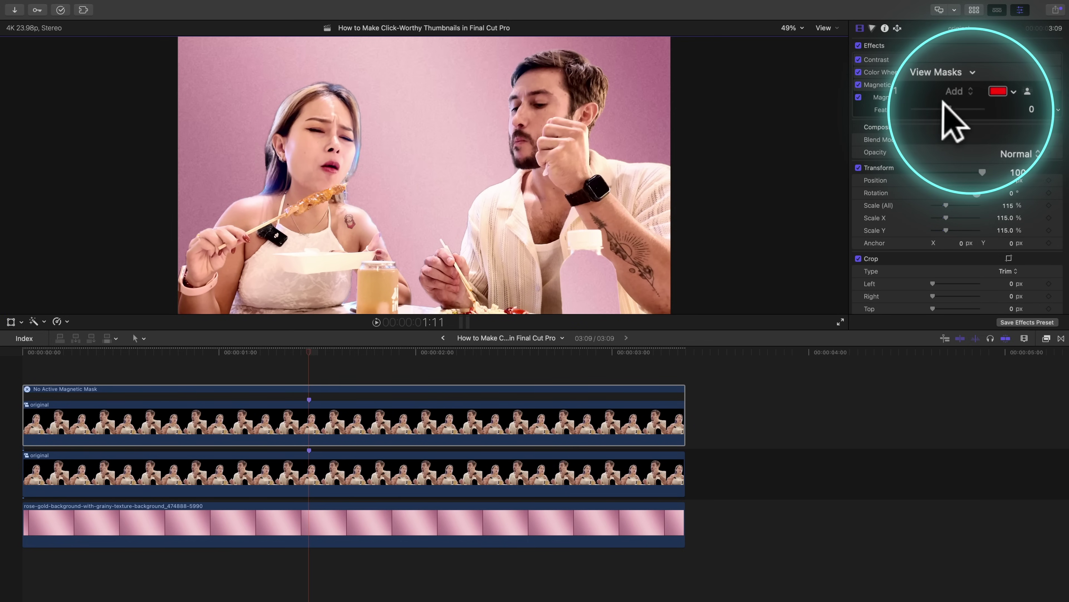
mouse_move(924, 109)
mouse_down()
mouse_move(954, 109)
mouse_move(913, 109)
mouse_up()
drag(1018, 111, 1021, 112)
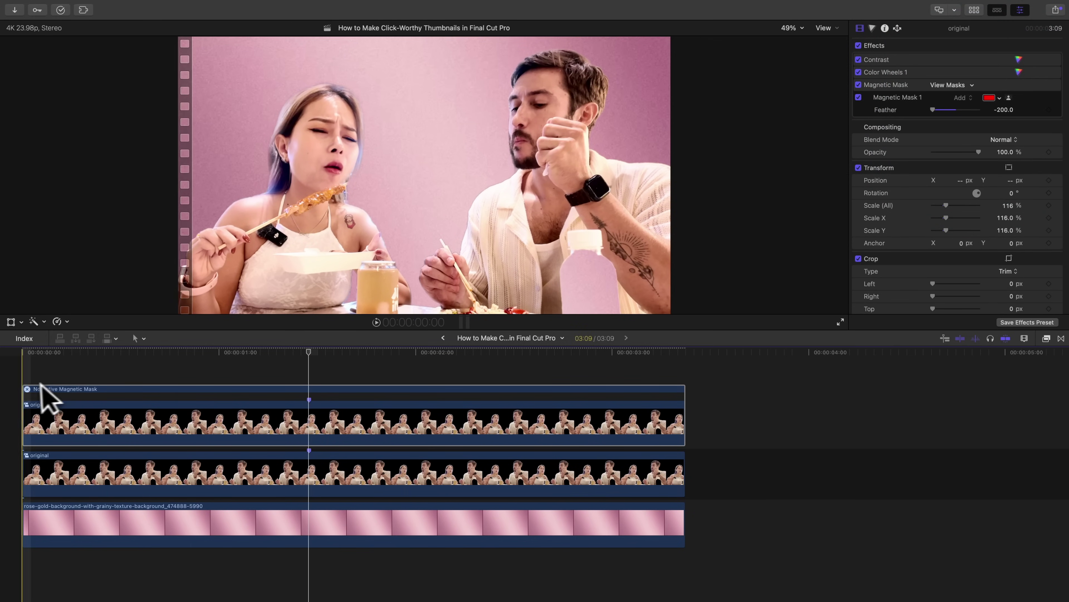
click(27, 389)
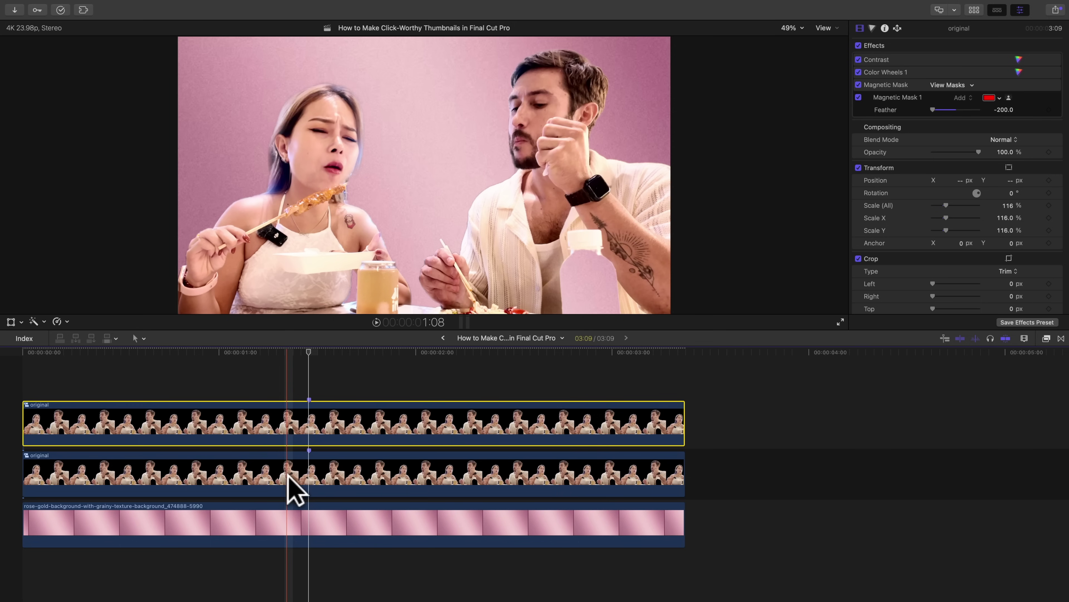
drag(277, 485, 274, 354)
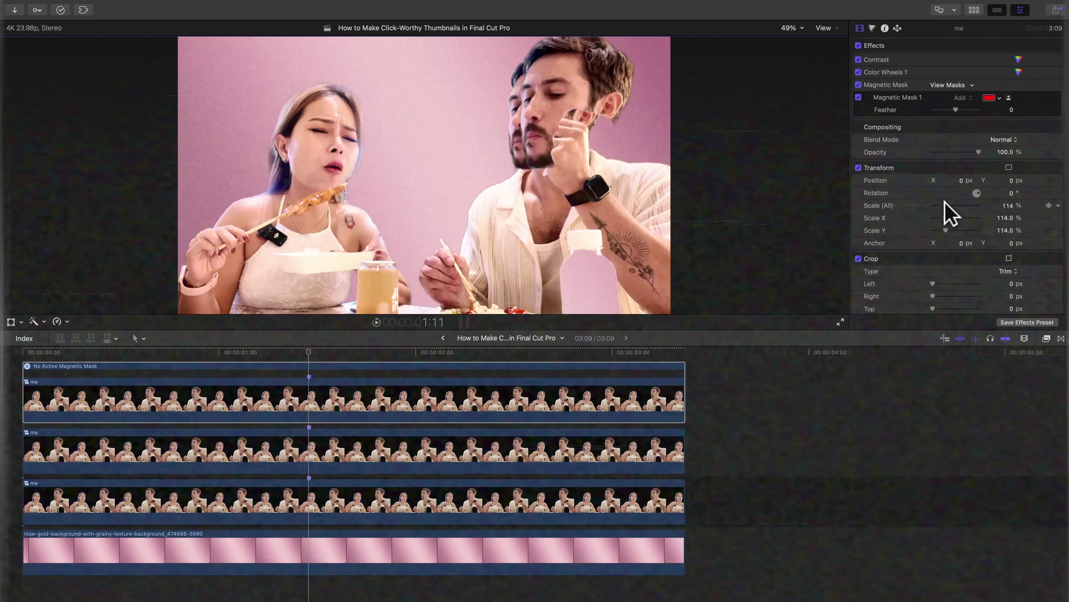
- Tilt the clip about 3 degrees, merge the three me clips into compound clip 'Subject', and add a marker
drag(1009, 193, 1017, 205)
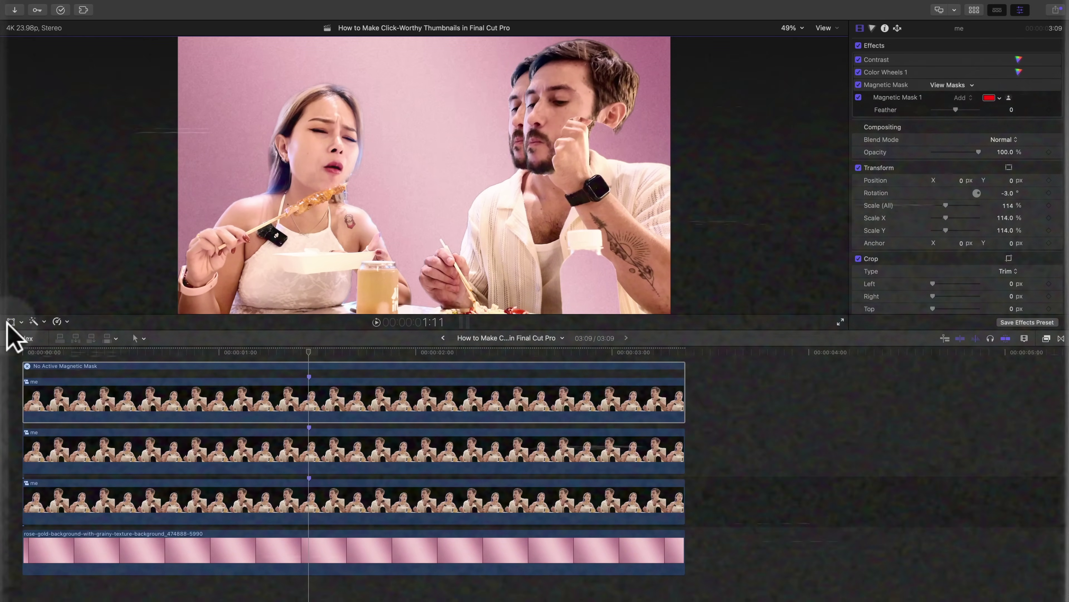
click(11, 322)
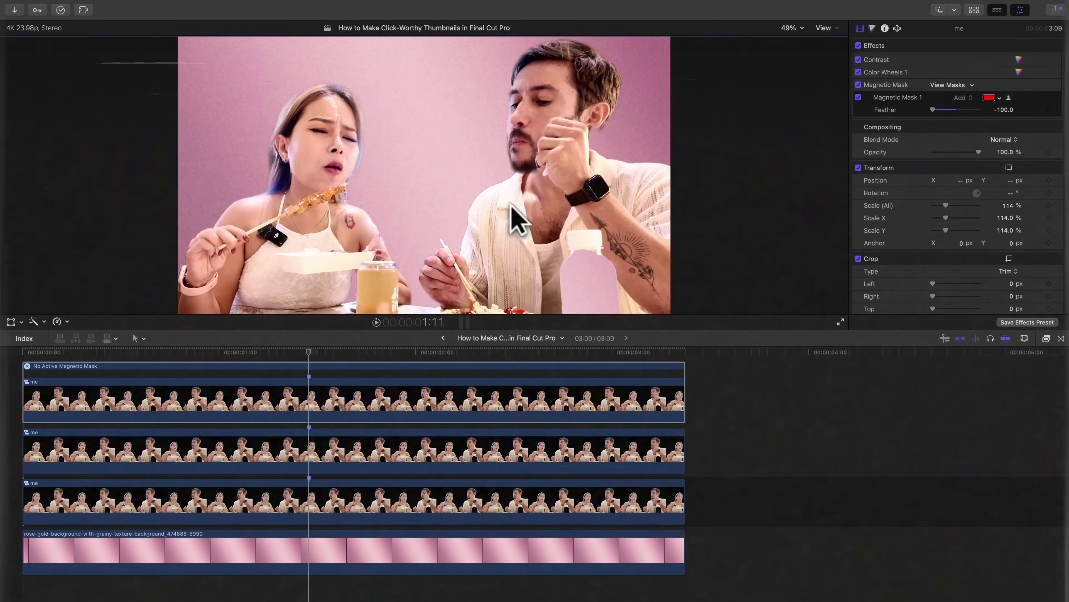
drag(721, 508, 240, 386)
key(alt+g)
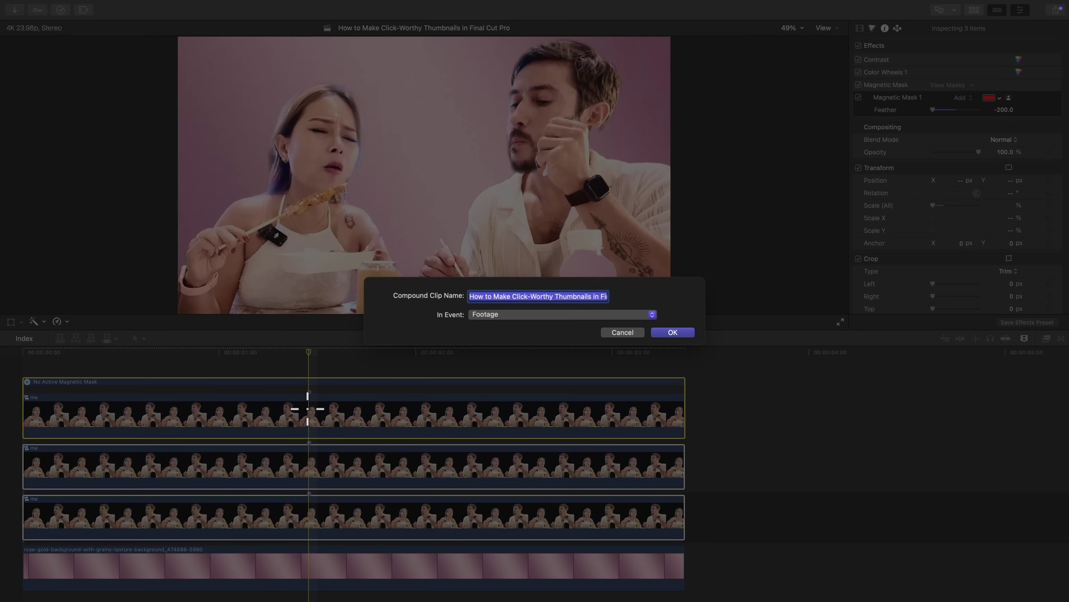
text(Subject)
key(Return)
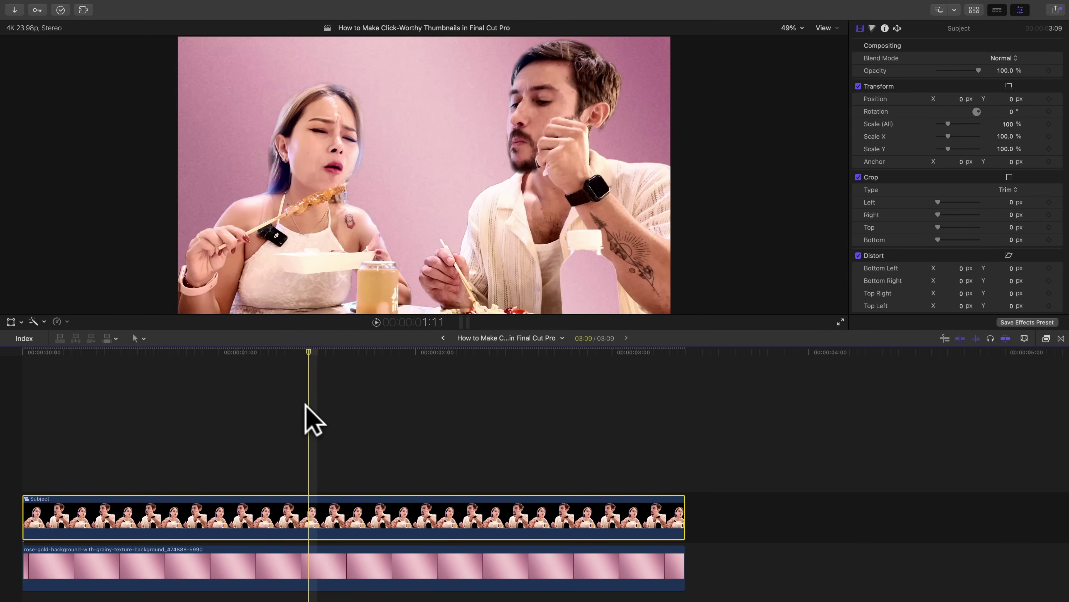
key(m)
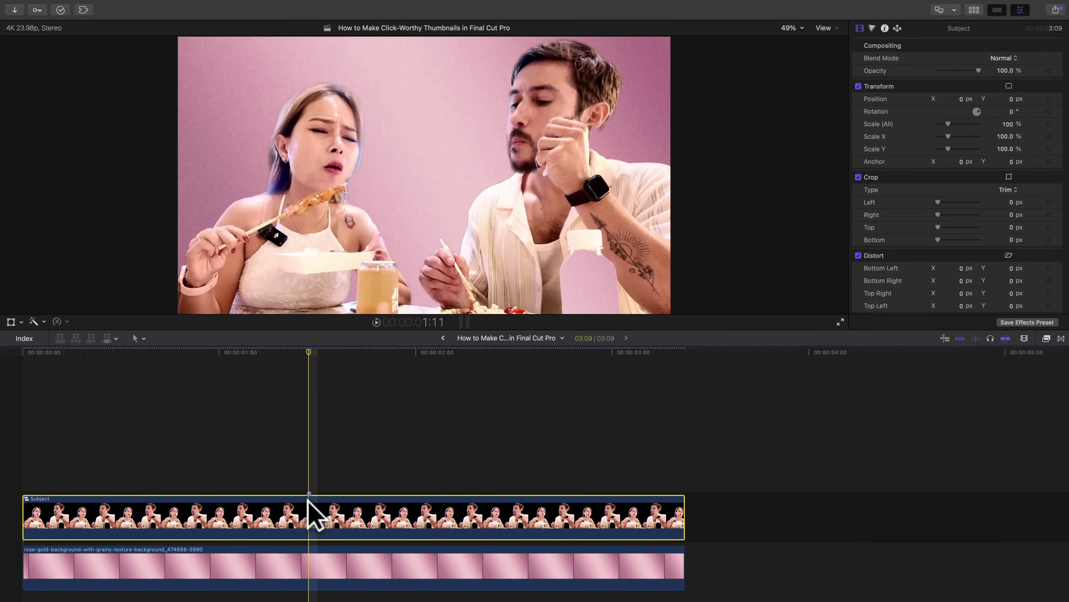
key(super+5)
- Search the effects for 'nois' and apply Noise Reduction to the Subject clip
click(705, 589)
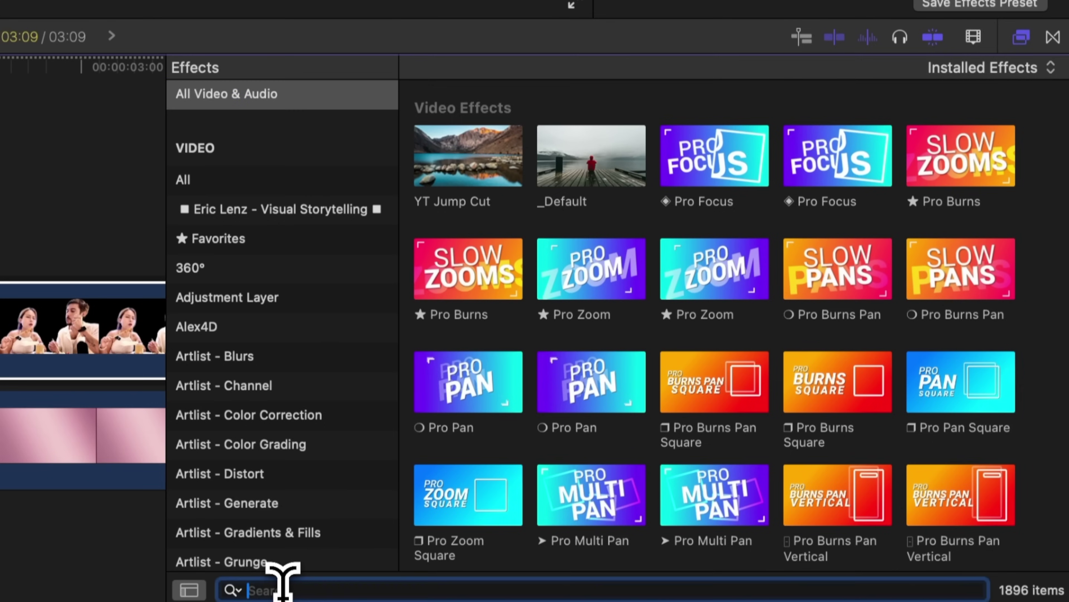
text(nois)
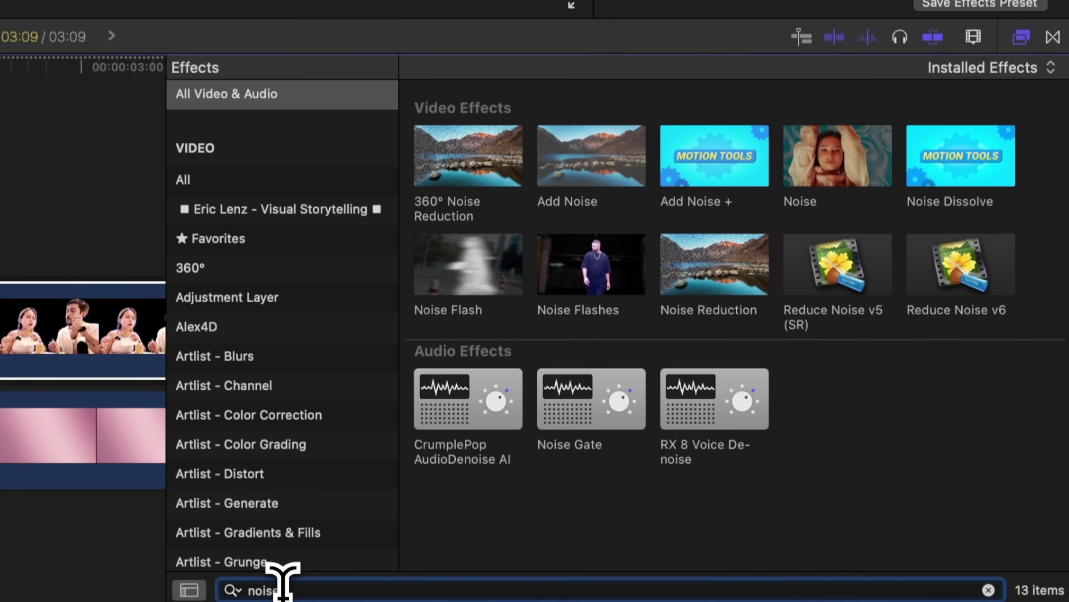
click(721, 273)
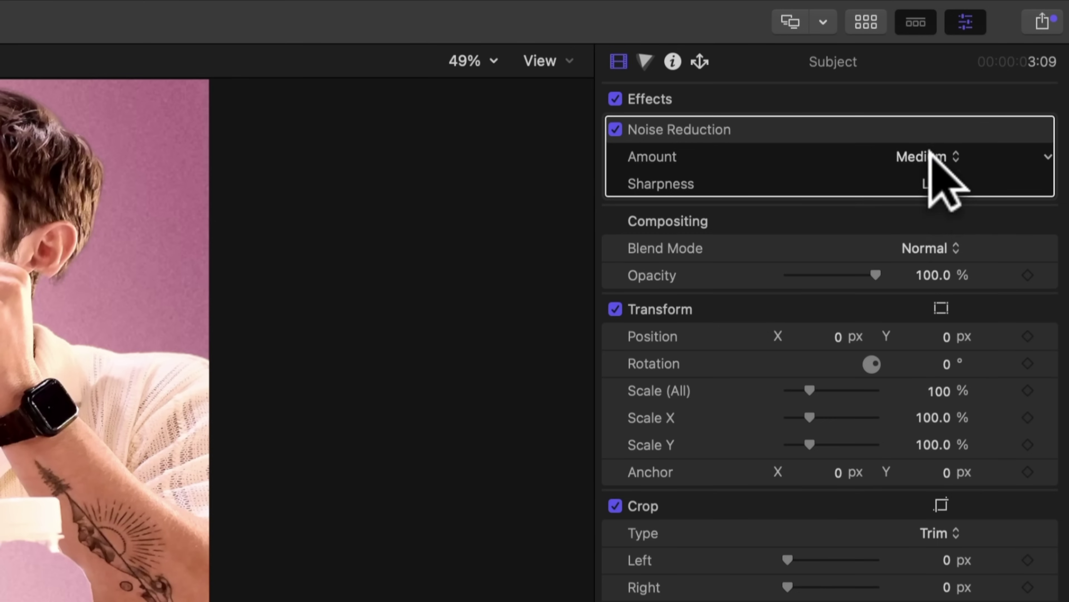
- Set Noise Reduction Amount to High and Sharpness to Very High
click(930, 155)
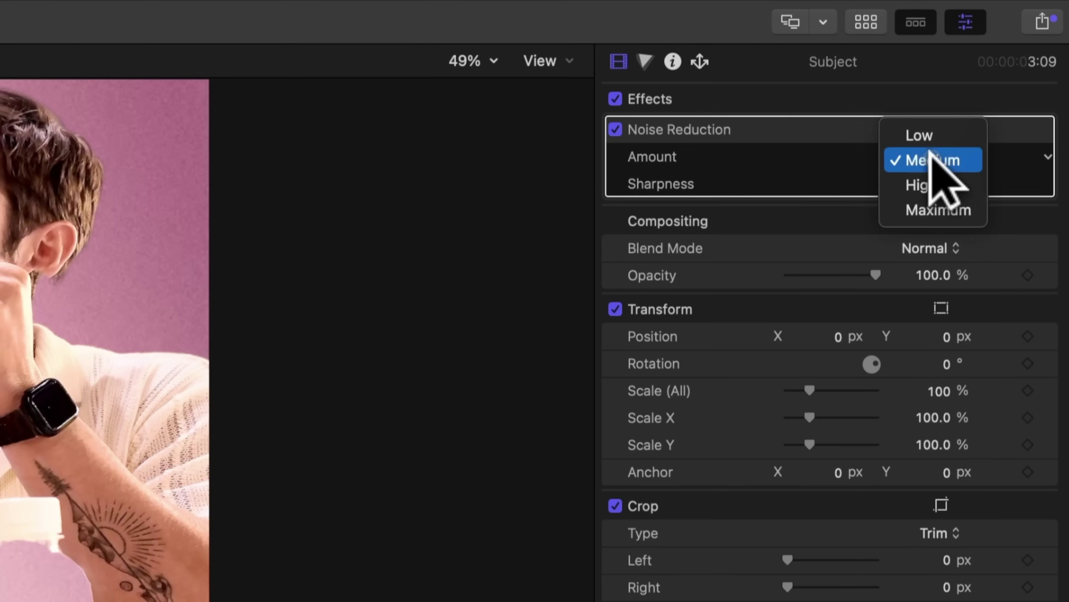
click(938, 187)
click(939, 183)
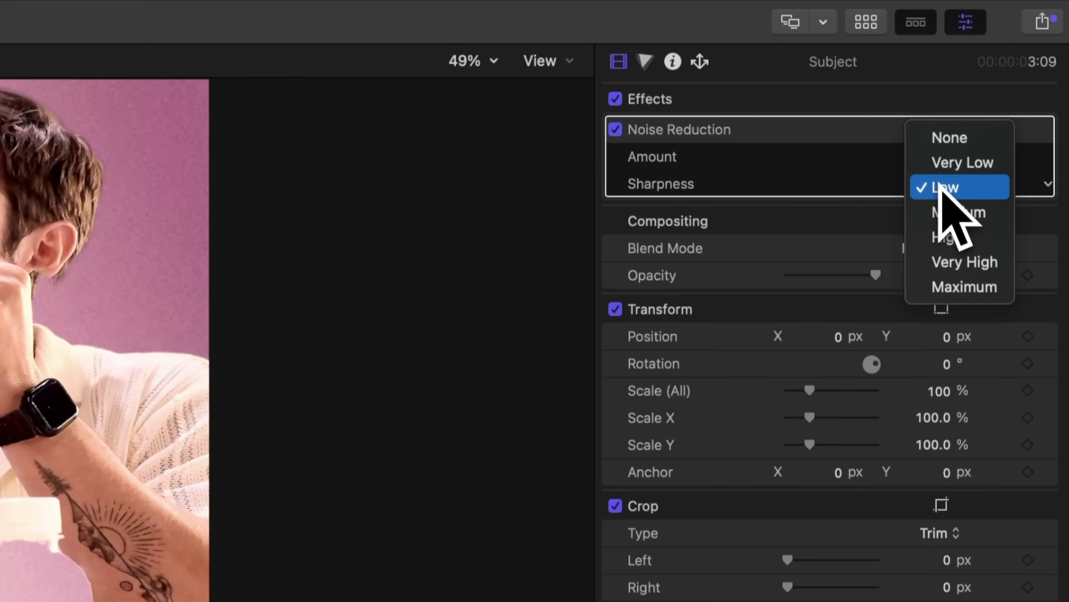
click(967, 266)
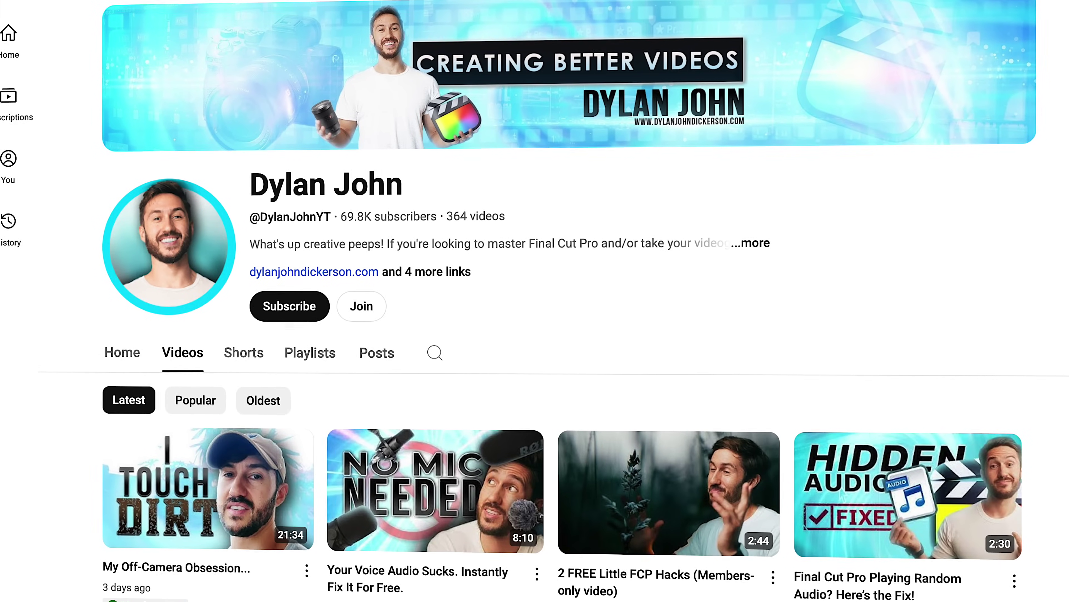
- Scroll the channel's video list, then show the FCB's Picture in Picture effects category
scroll(535, 301, down, 5)
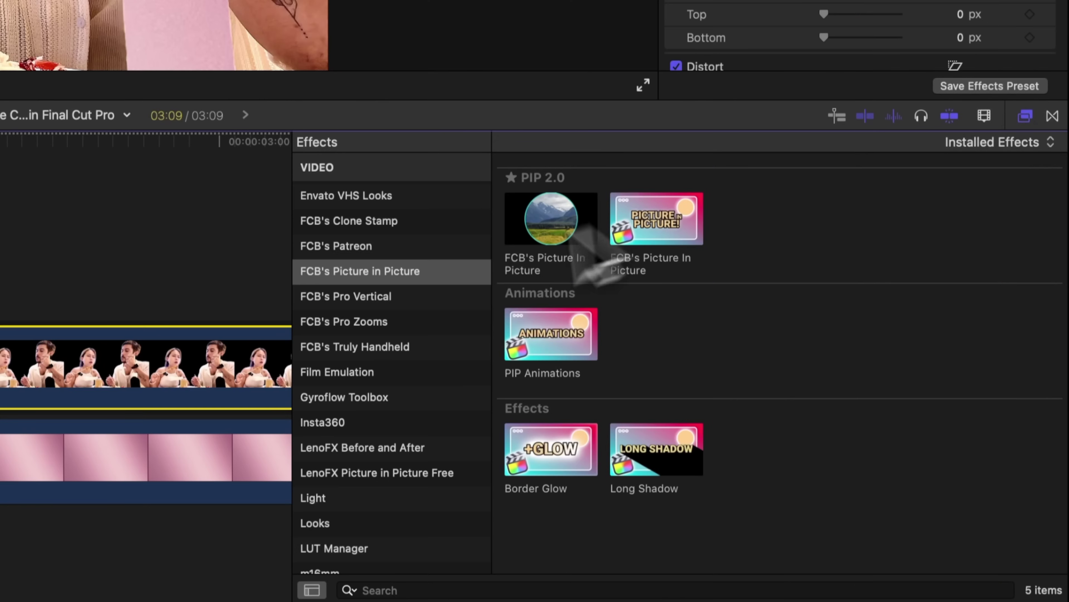
click(413, 295)
click(408, 271)
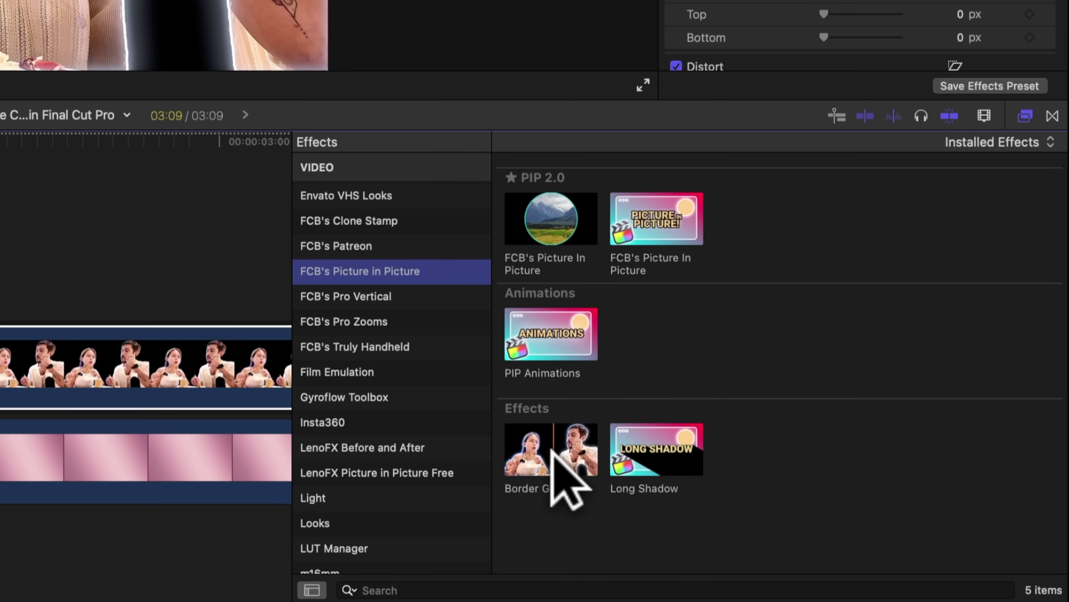
- Apply Border Glow to the Subject clip for a soft pink outline around the couple
double_click(530, 455)
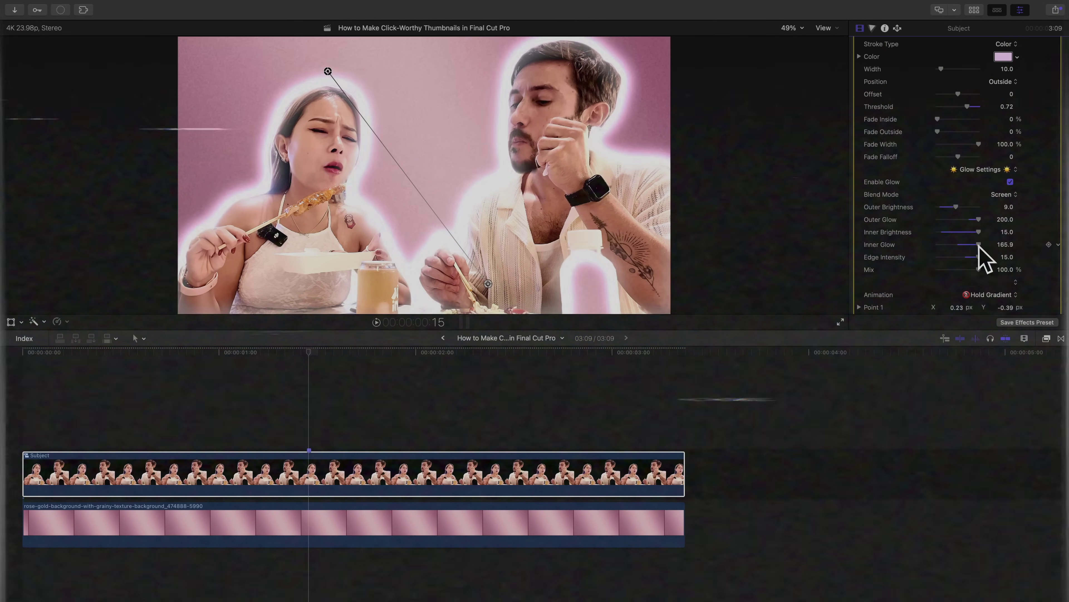
scroll(954, 256, up, 5)
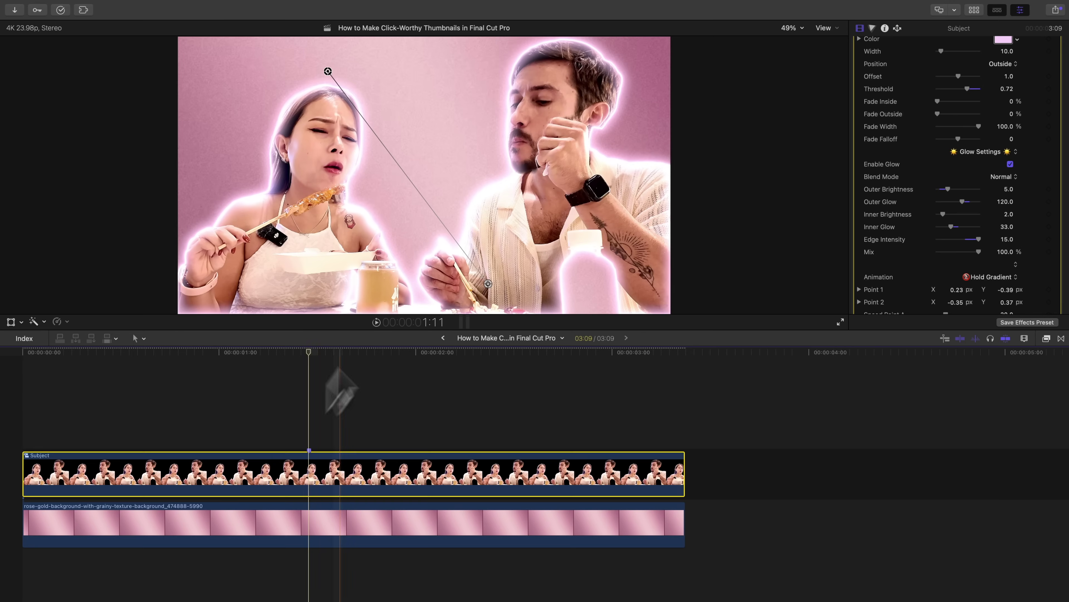
scroll(1011, 206, up, 5)
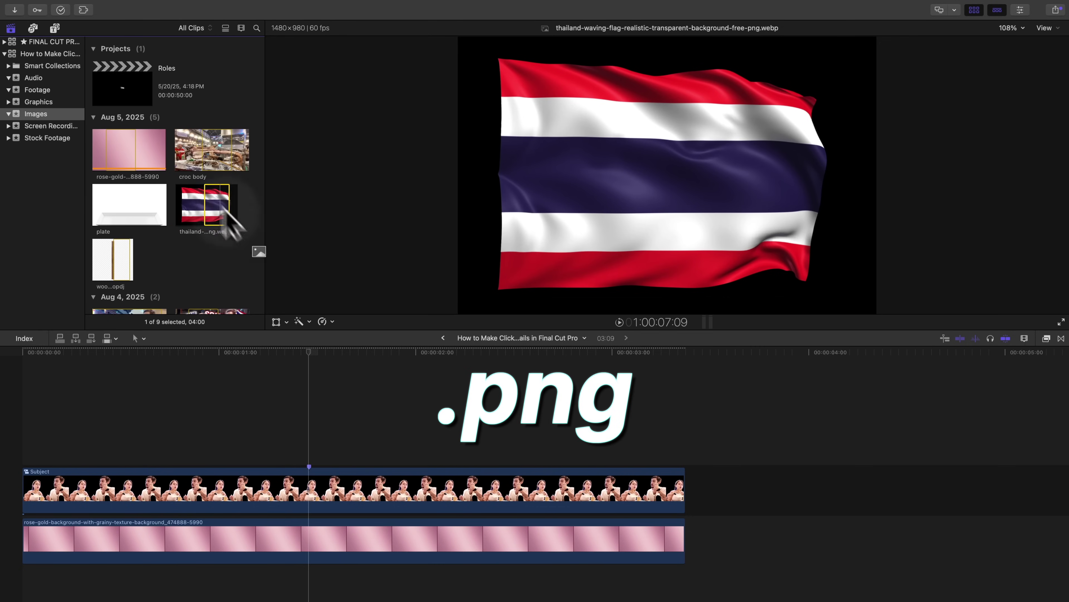
- Place the Thailand flag and the wood stick images on the timeline above Subject
drag(259, 251, 507, 421)
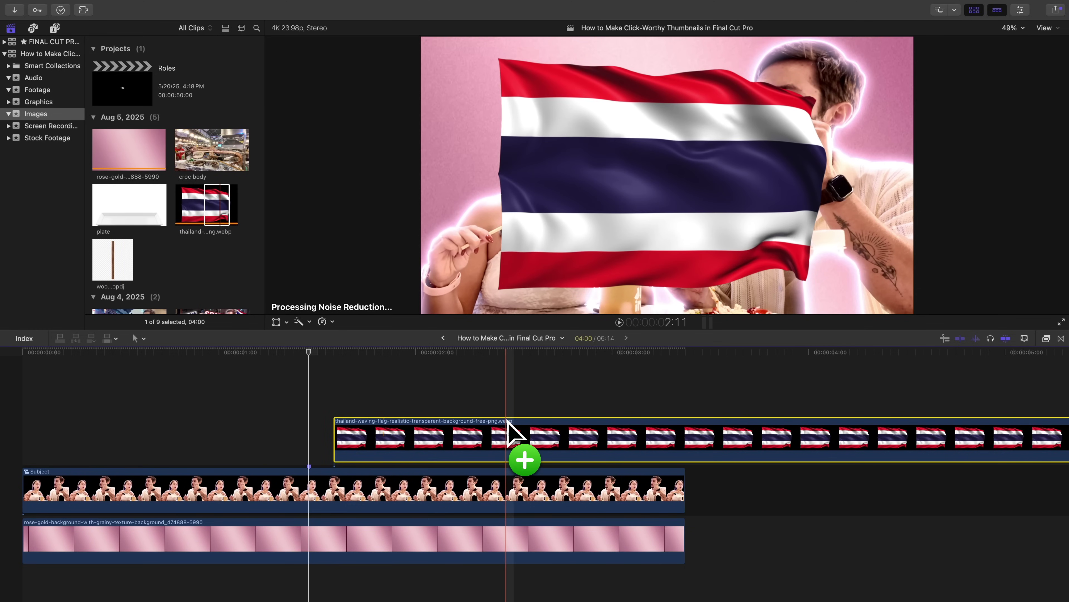
drag(508, 421, 538, 437)
click(110, 261)
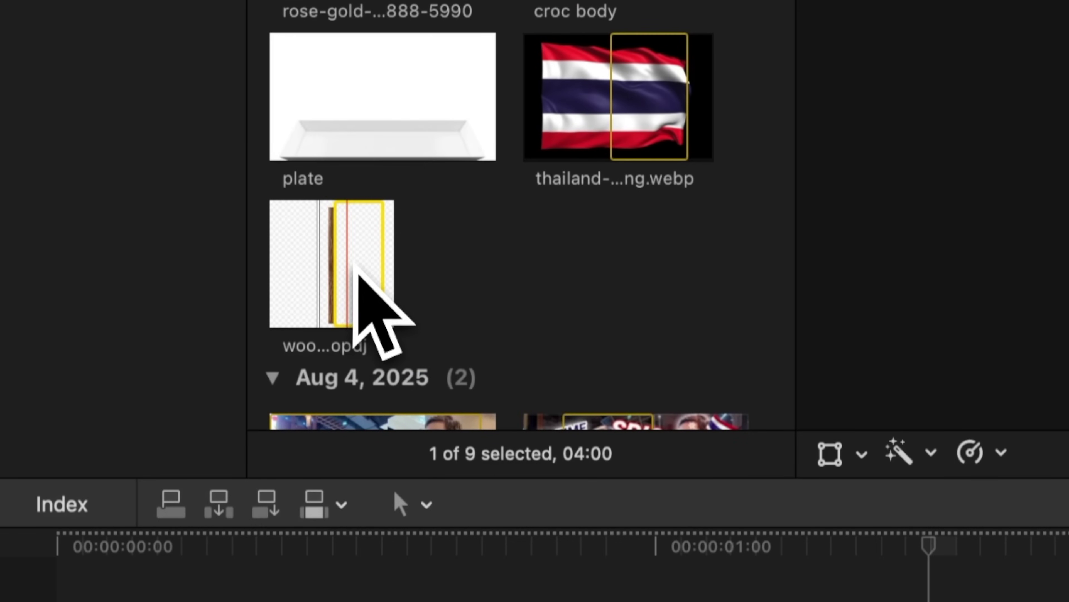
drag(356, 270, 166, 457)
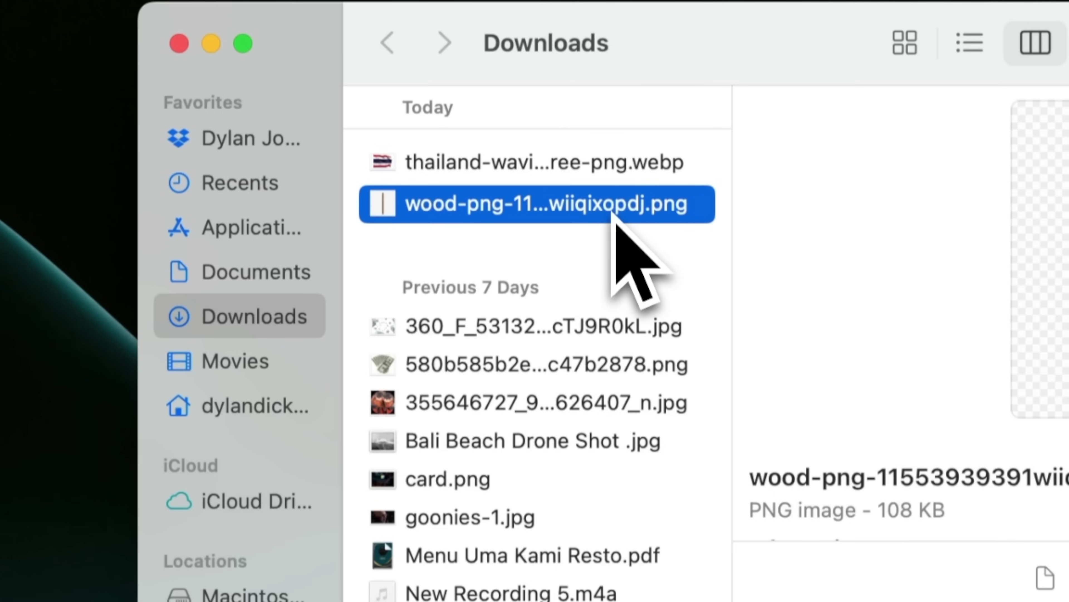
- Remove the wood PNG's background with Quick Actions and import the copy into Images
right_click(610, 213)
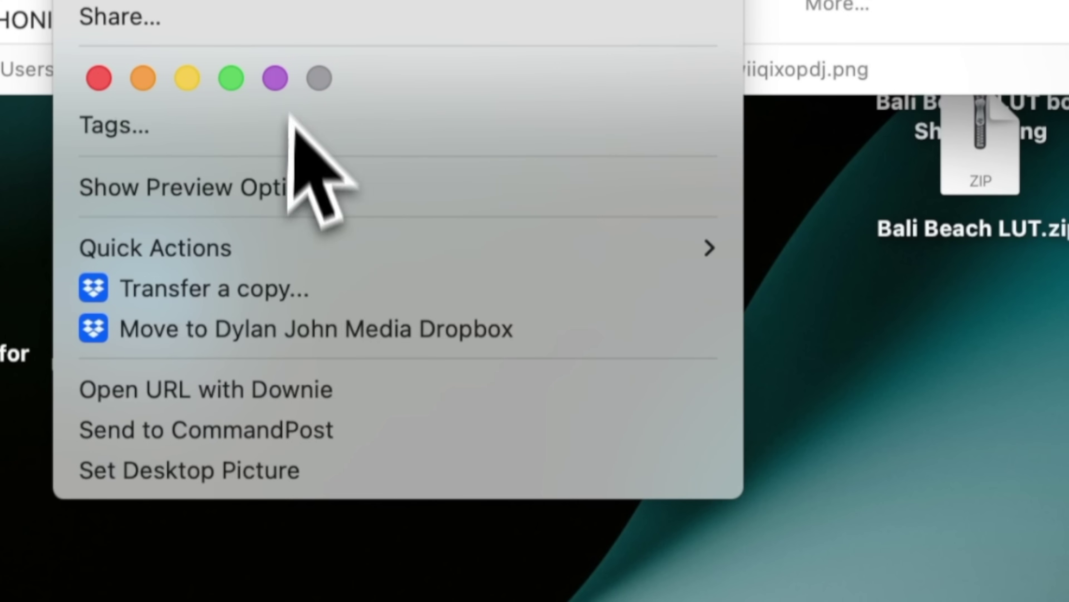
mouse_move(281, 269)
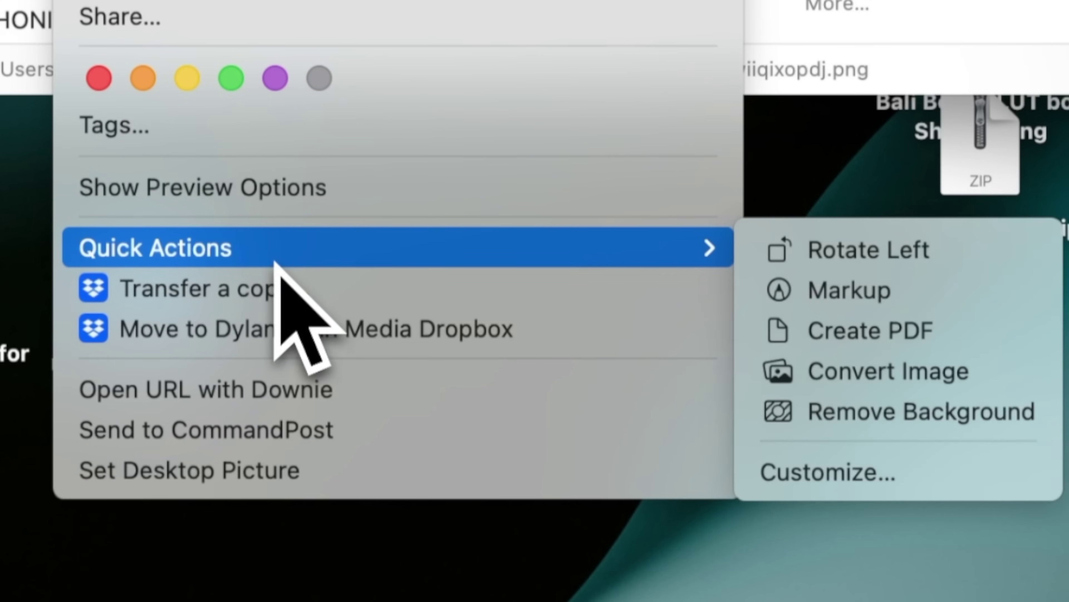
click(832, 407)
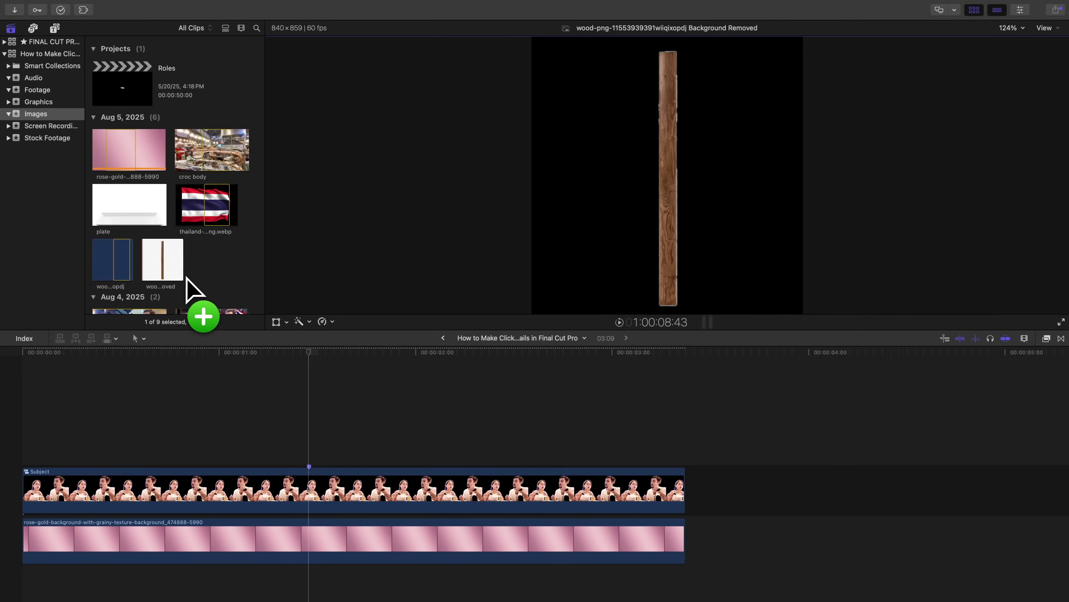
drag(187, 283, 169, 270)
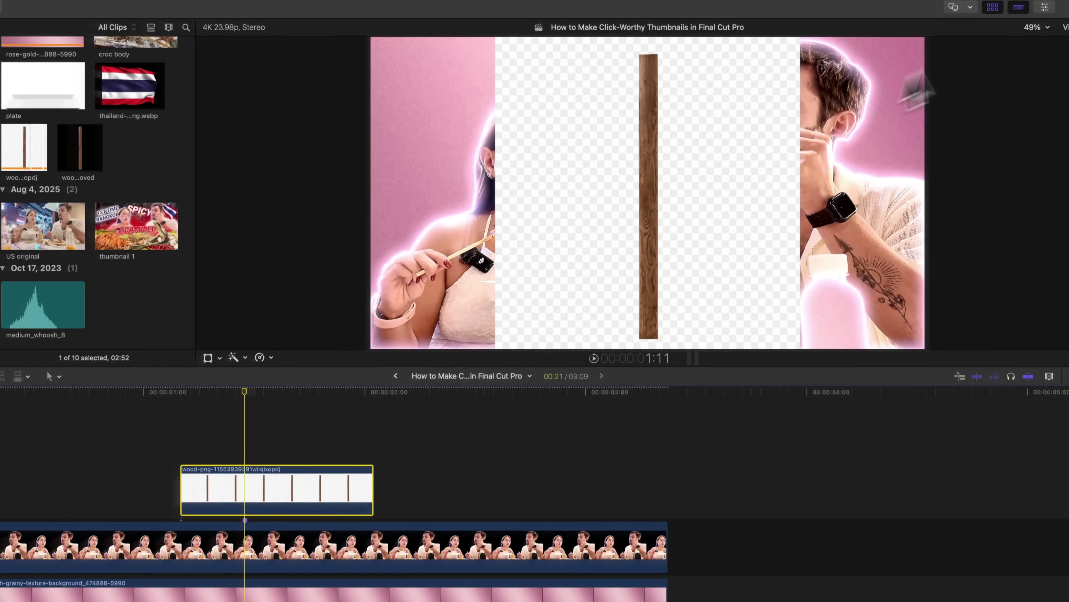
- Isolate the wooden plank with a Magnetic Mask and rotate it to -42 degrees
click(299, 321)
click(333, 373)
click(668, 67)
click(669, 203)
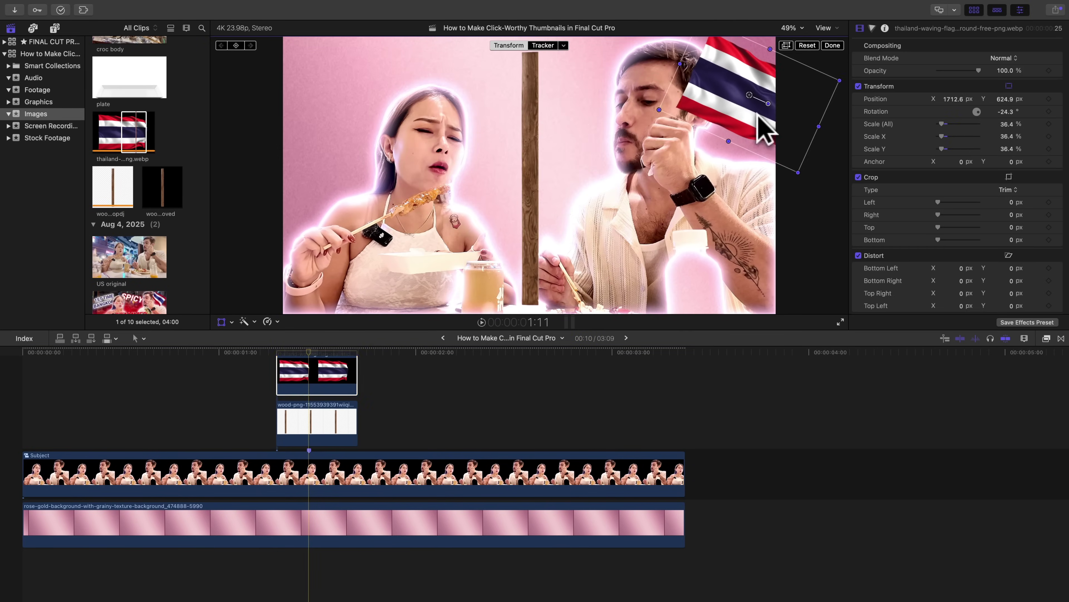
drag(693, 153, 690, 175)
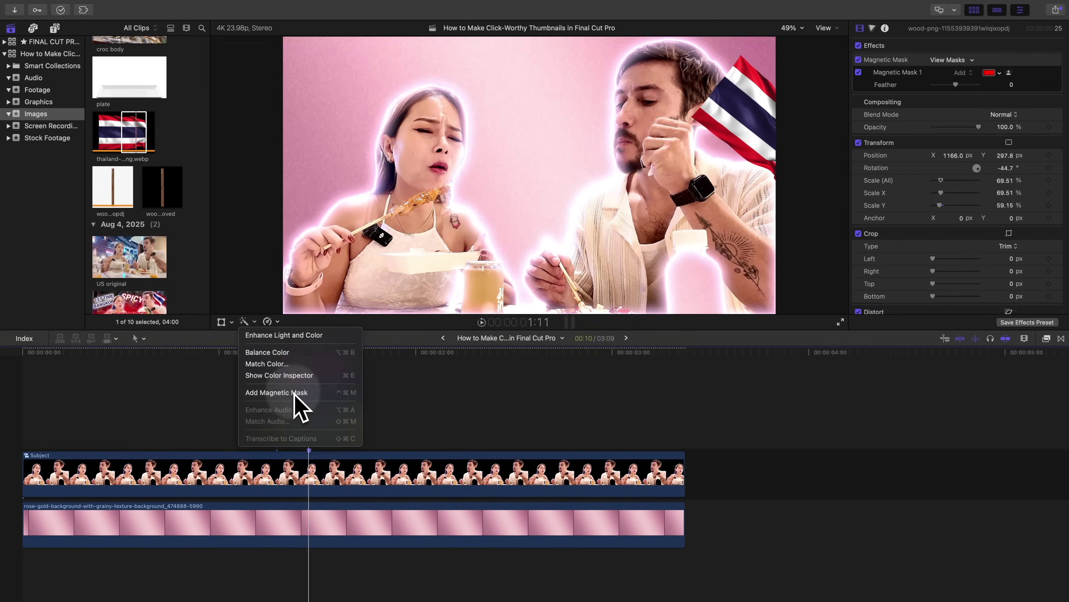
click(299, 406)
- Tint the wood pole's highlights toward magenta and adjust its midtones in Color Wheels
click(865, 29)
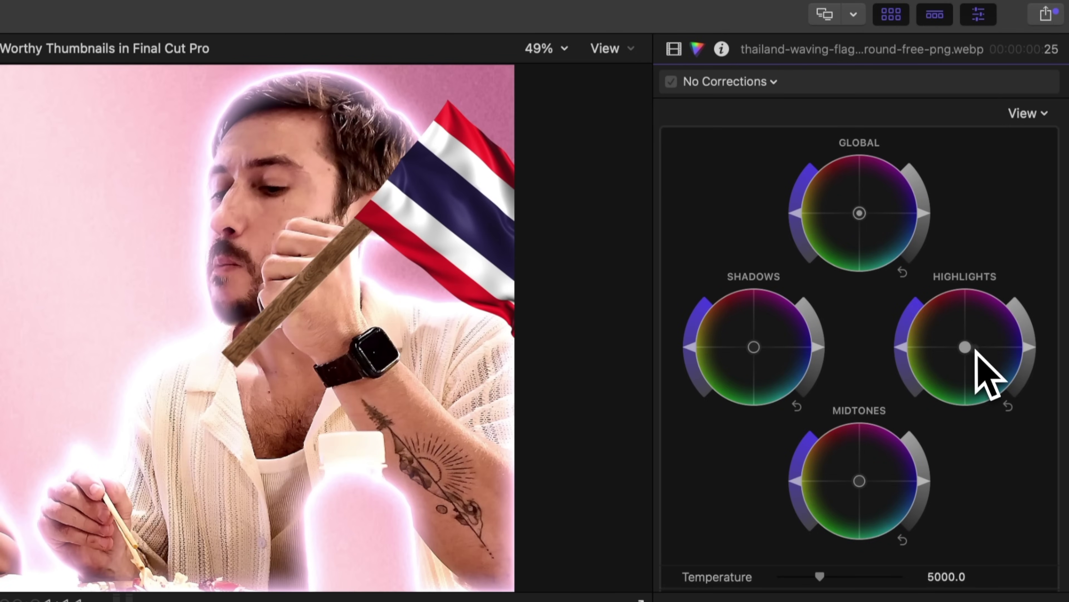
drag(1012, 191, 1018, 193)
drag(975, 349, 991, 339)
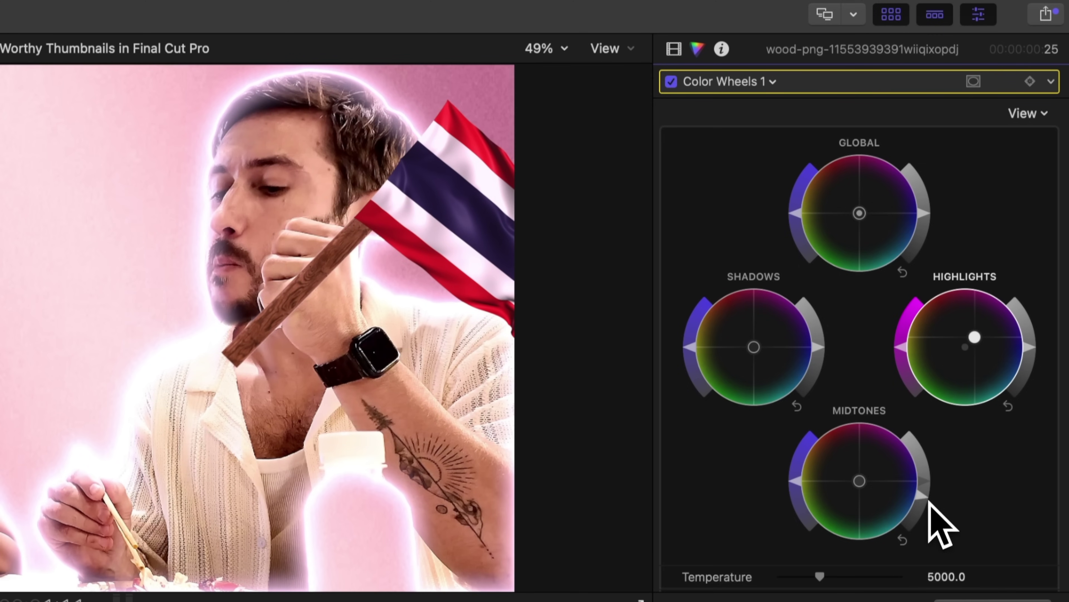
click(926, 499)
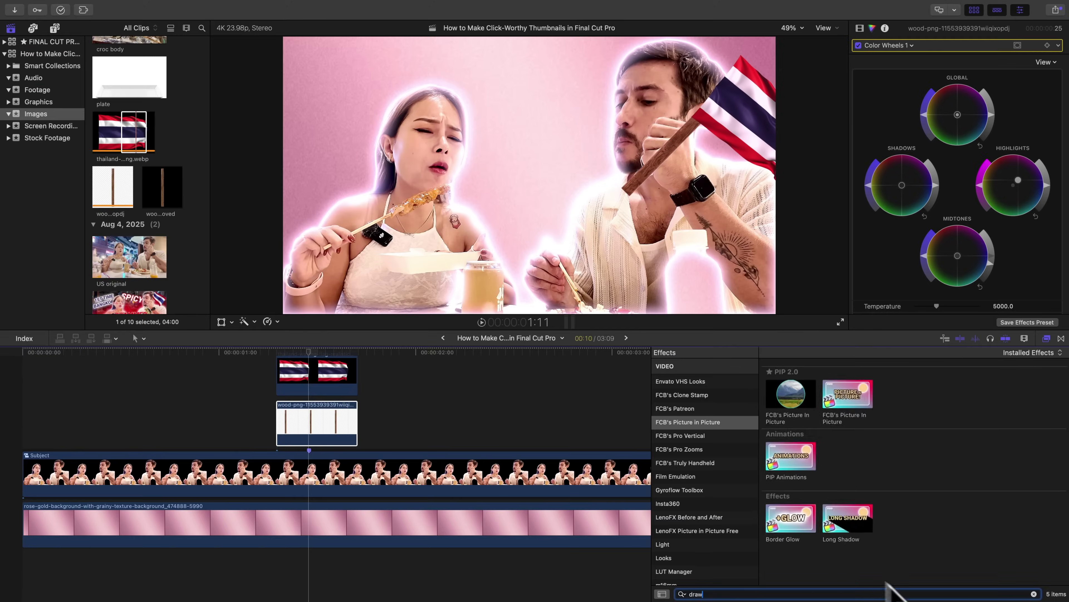
- Find the Draw Mask effect for the wood clip and magnify the viewer to 200%
text(draw)
click(680, 365)
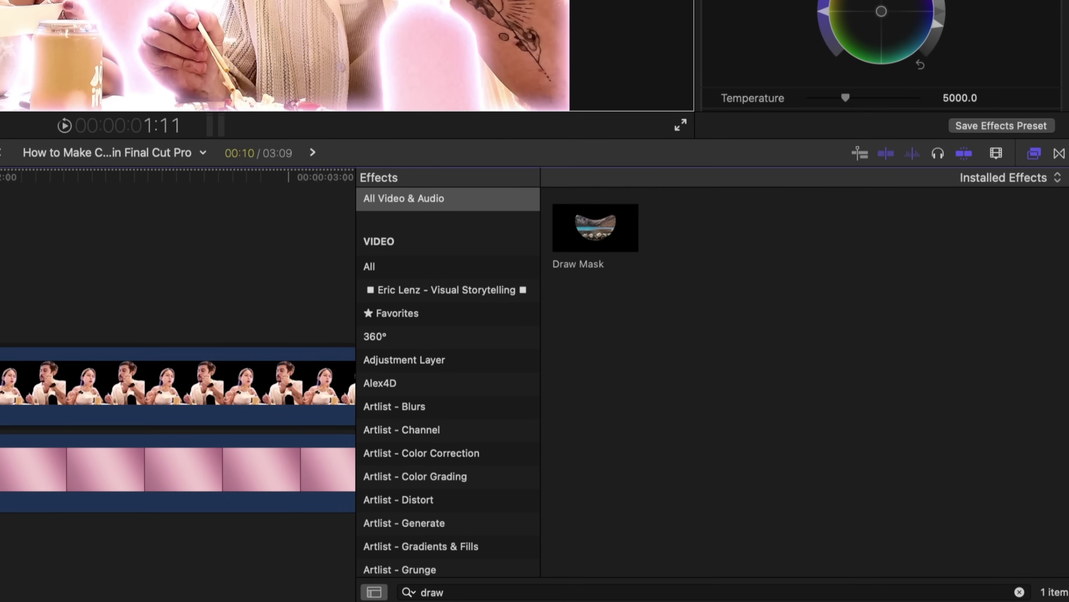
click(1034, 153)
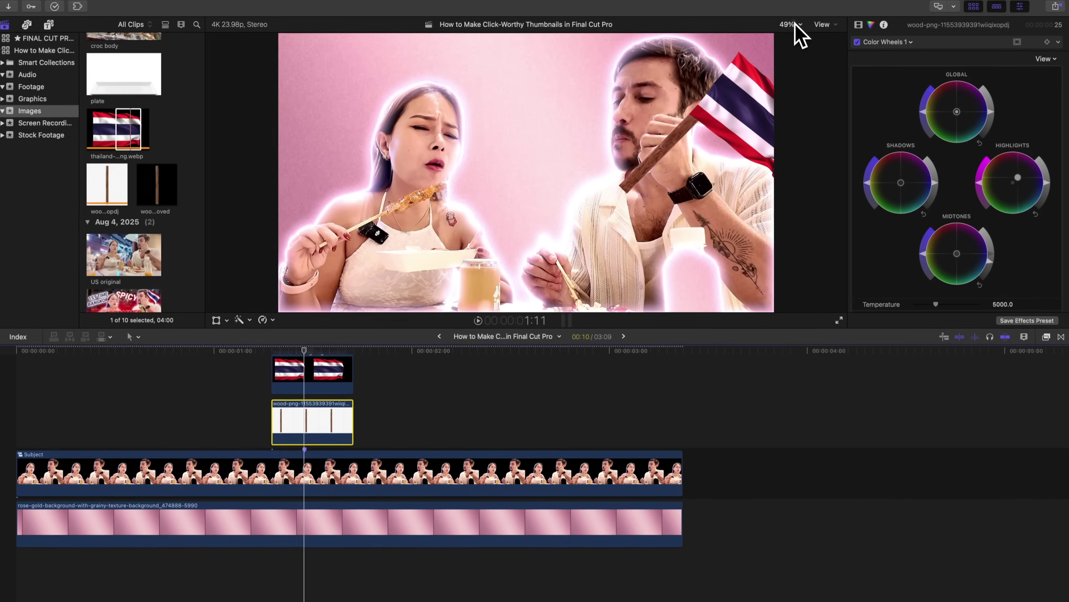
click(796, 25)
click(804, 116)
key(ctrl+super+1)
scroll(712, 124, right, 10)
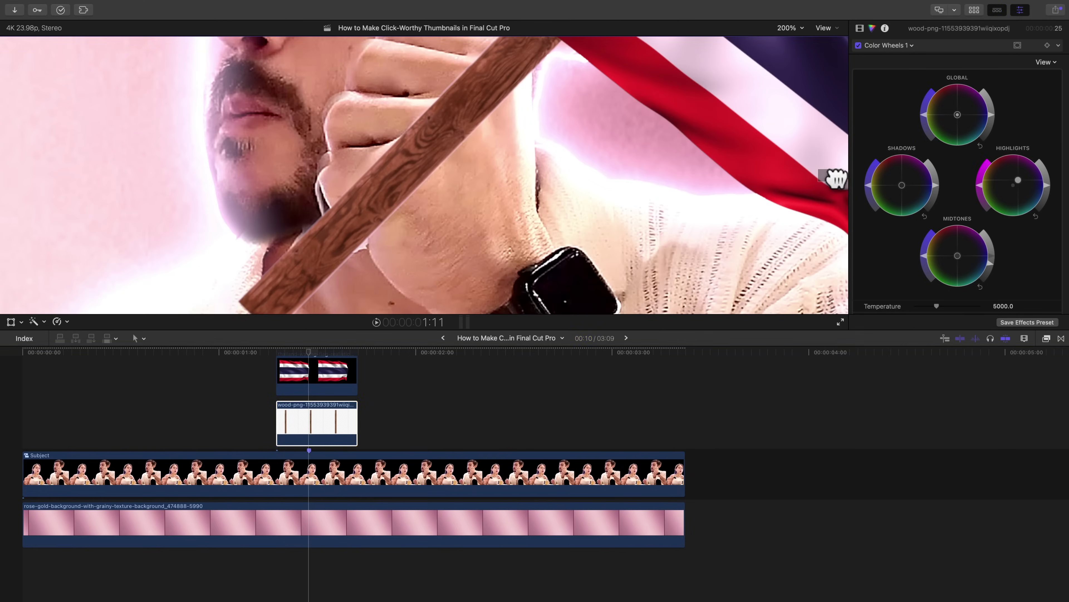
- Start the draw mask outline along the jaw, hand edge and fingers
click(860, 28)
click(371, 253)
click(369, 240)
click(330, 206)
click(319, 177)
click(345, 146)
click(405, 74)
- Continue the mask outline around the hand, past and below the stick
scroll(829, 171, left, 3)
scroll(831, 171, up, 5)
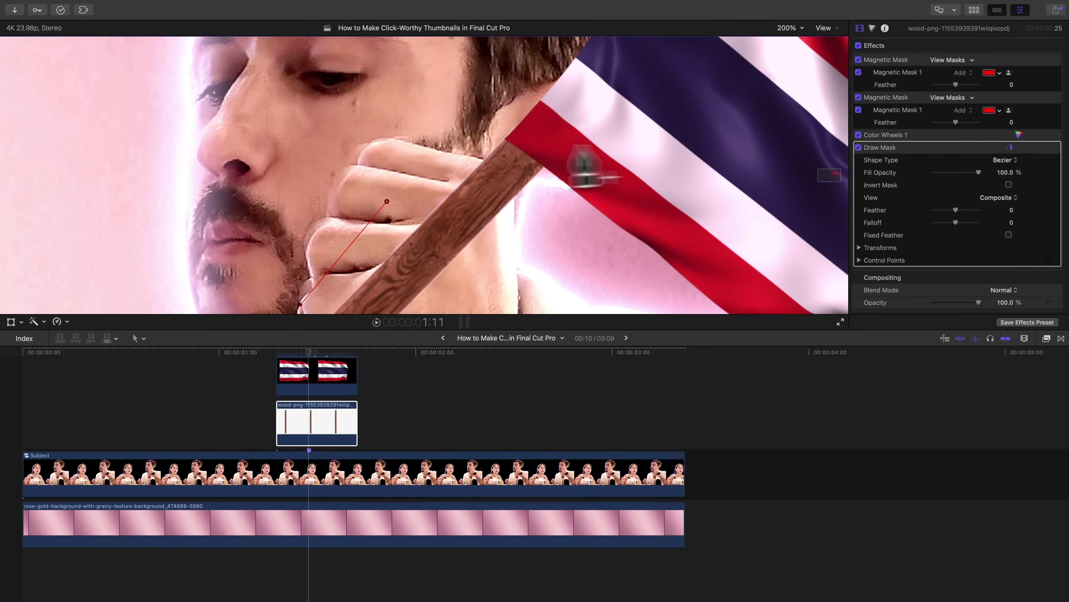
click(464, 150)
click(480, 159)
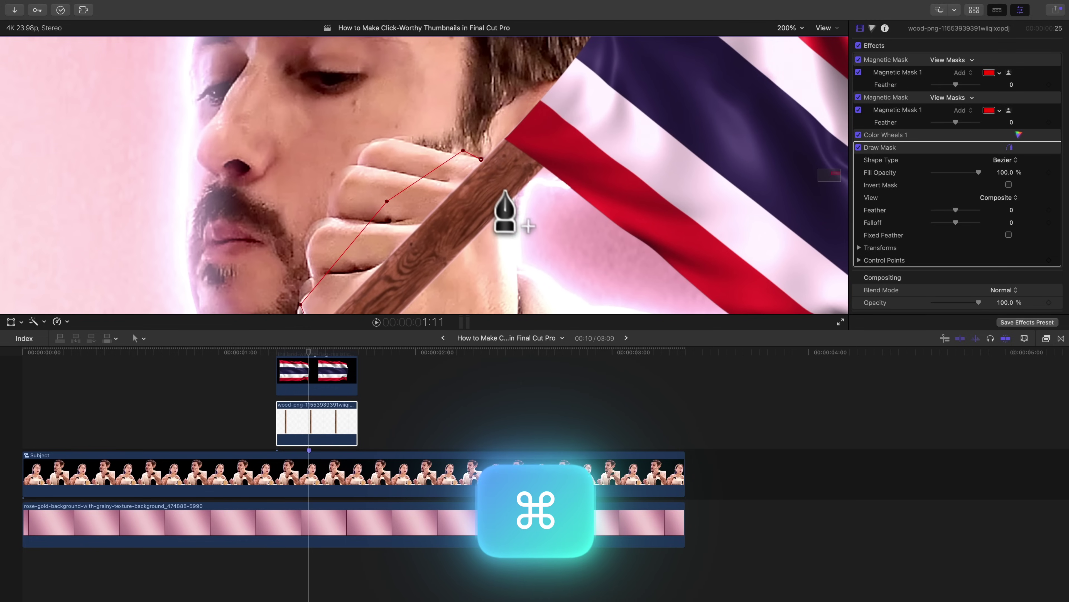
click(507, 173)
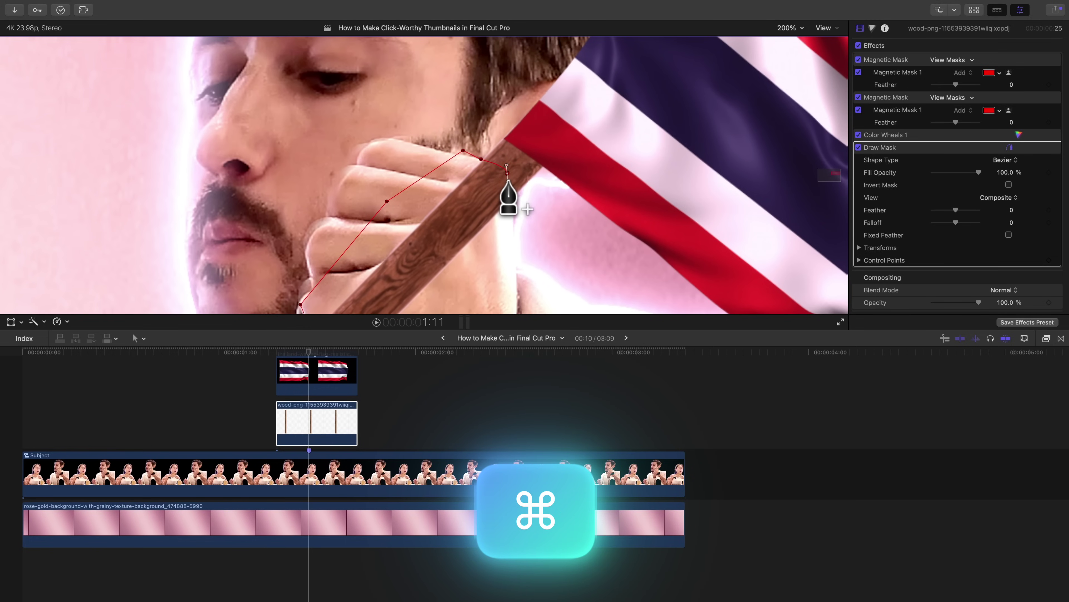
click(514, 203)
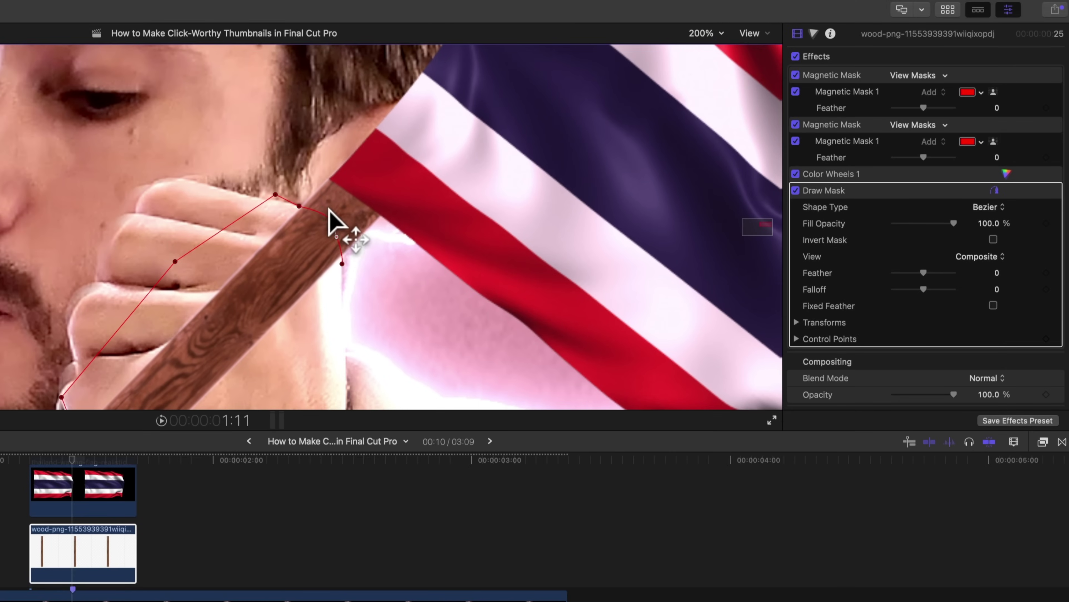
- Invert the mask so the hand covers the stick, check it zoomed in, and feather the edge
click(707, 34)
click(712, 76)
click(993, 240)
click(707, 34)
click(716, 152)
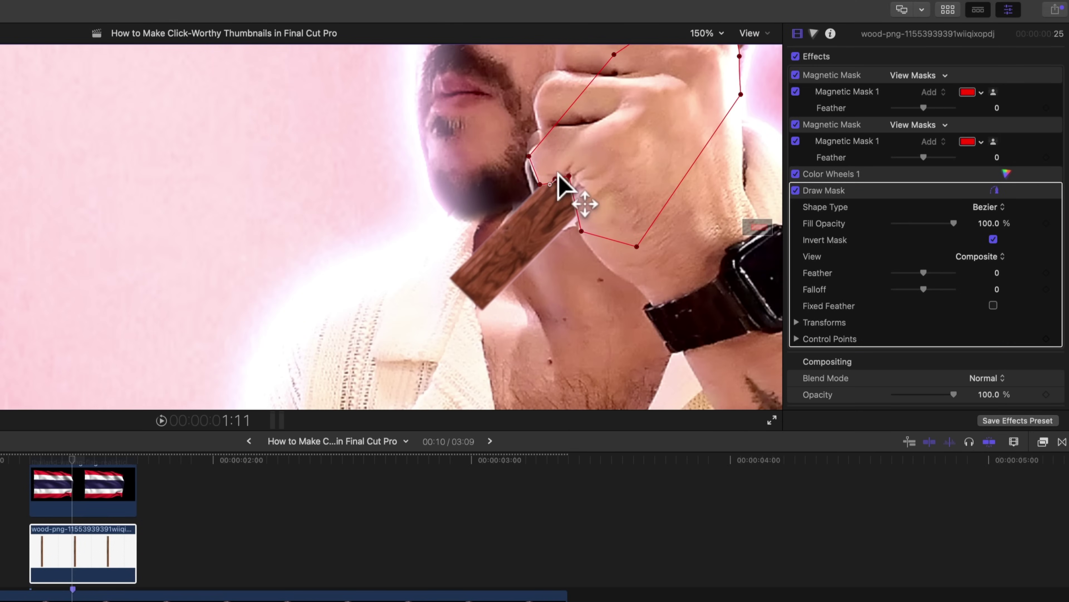
click(707, 33)
click(711, 76)
drag(923, 273, 912, 265)
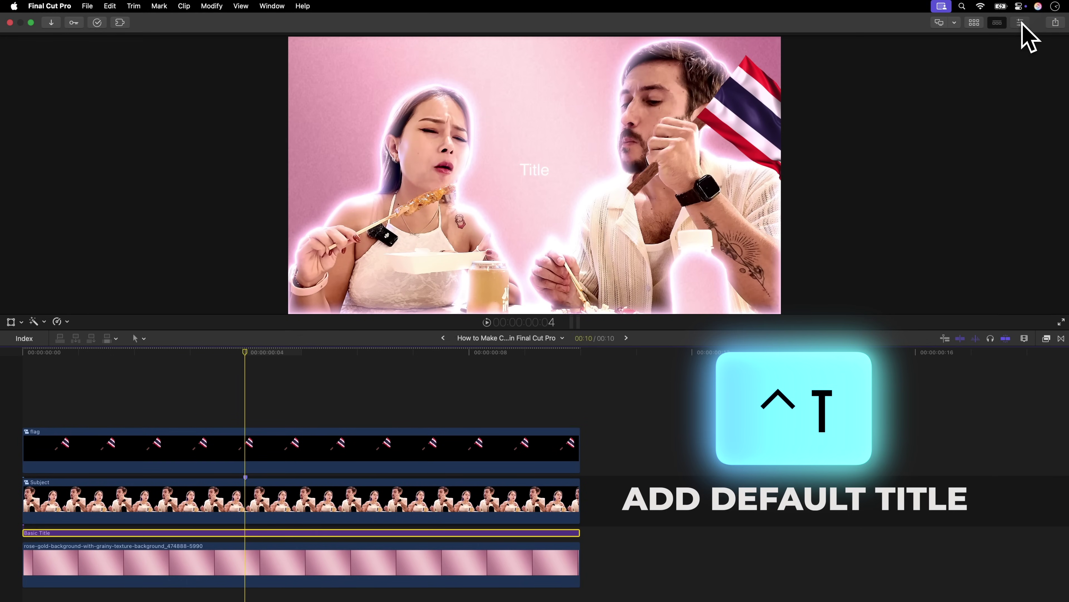
- Set the title text to WAIT... in Roboto Medium Italic
click(1021, 22)
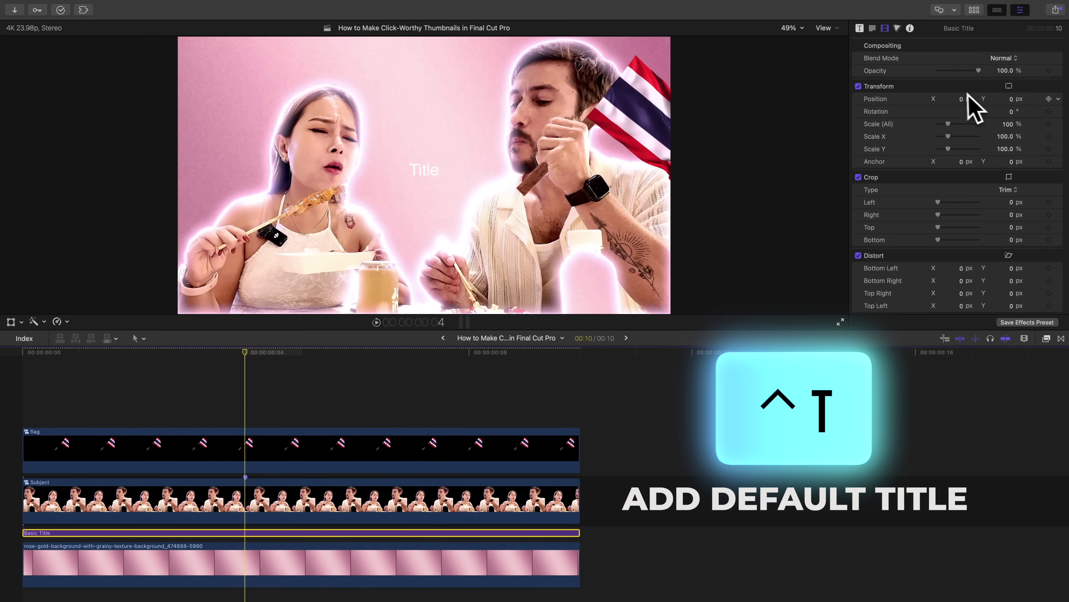
click(873, 28)
click(963, 118)
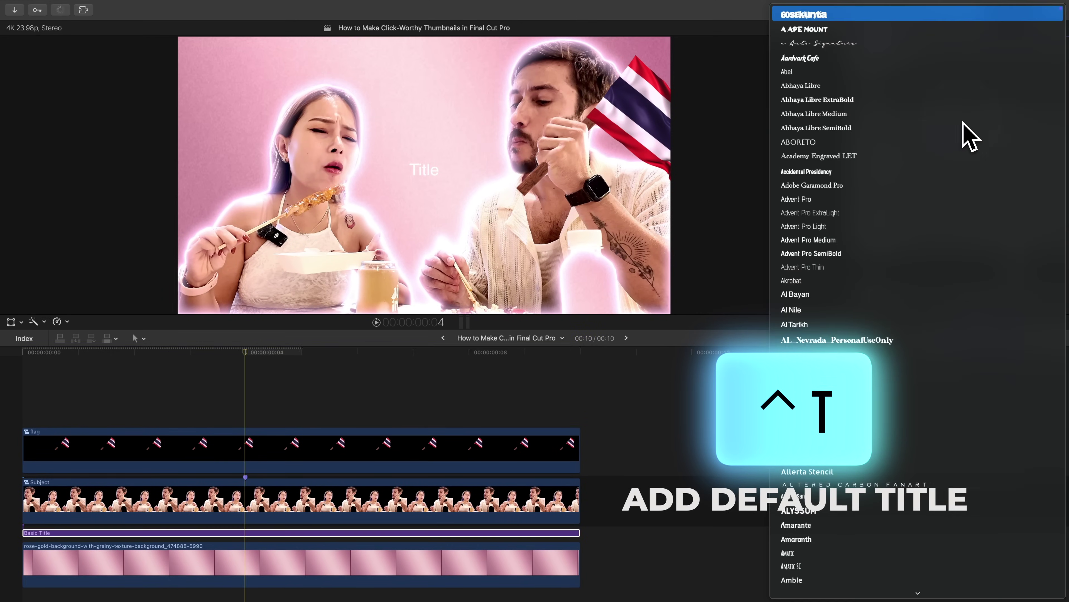
scroll(951, 295, down, 10)
click(949, 275)
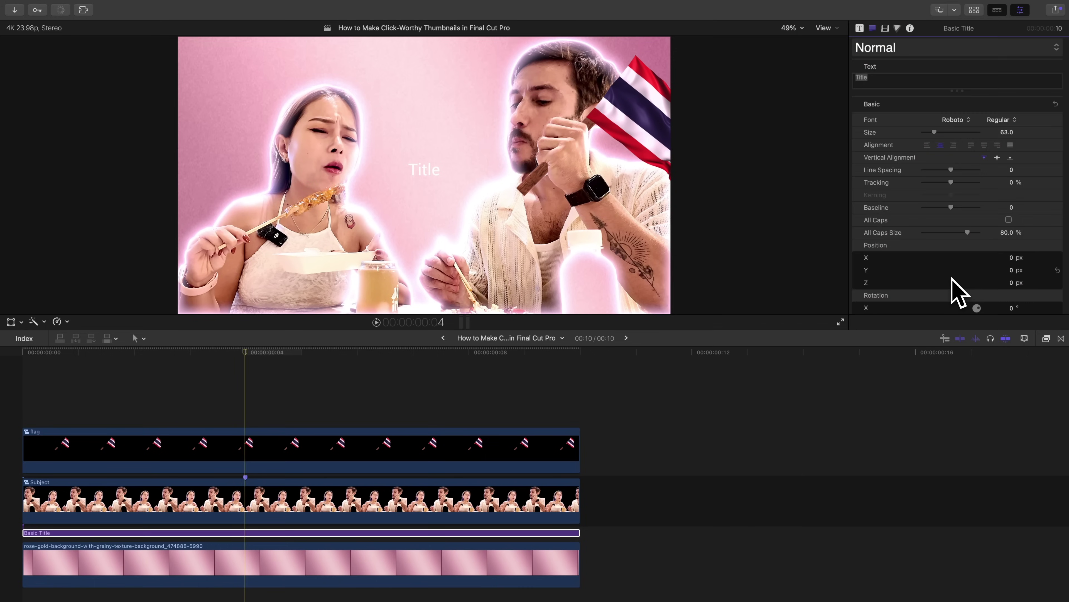
text(WAIT...)
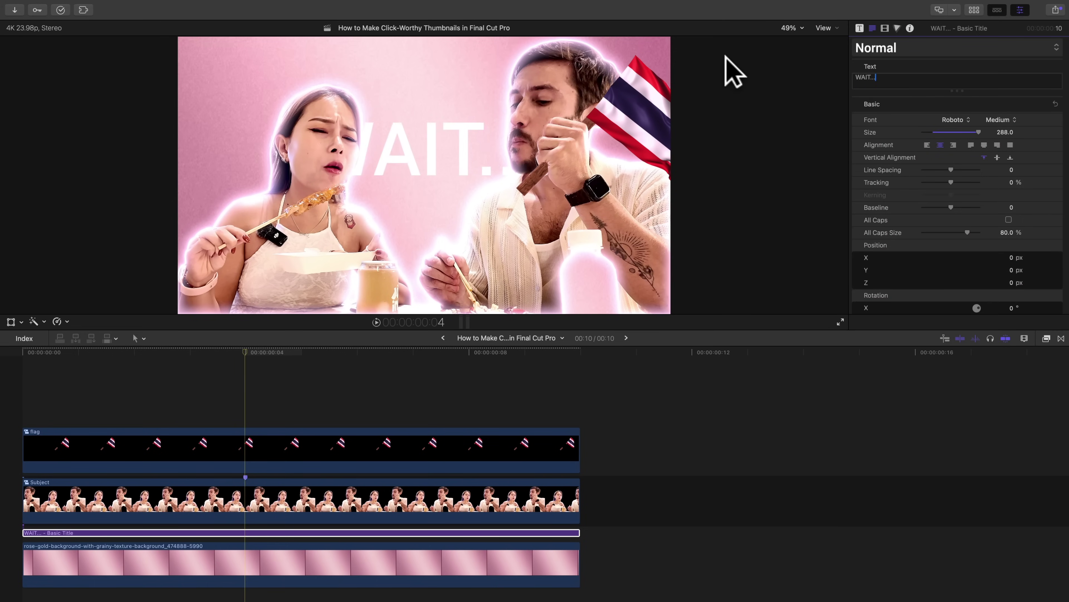
click(1000, 120)
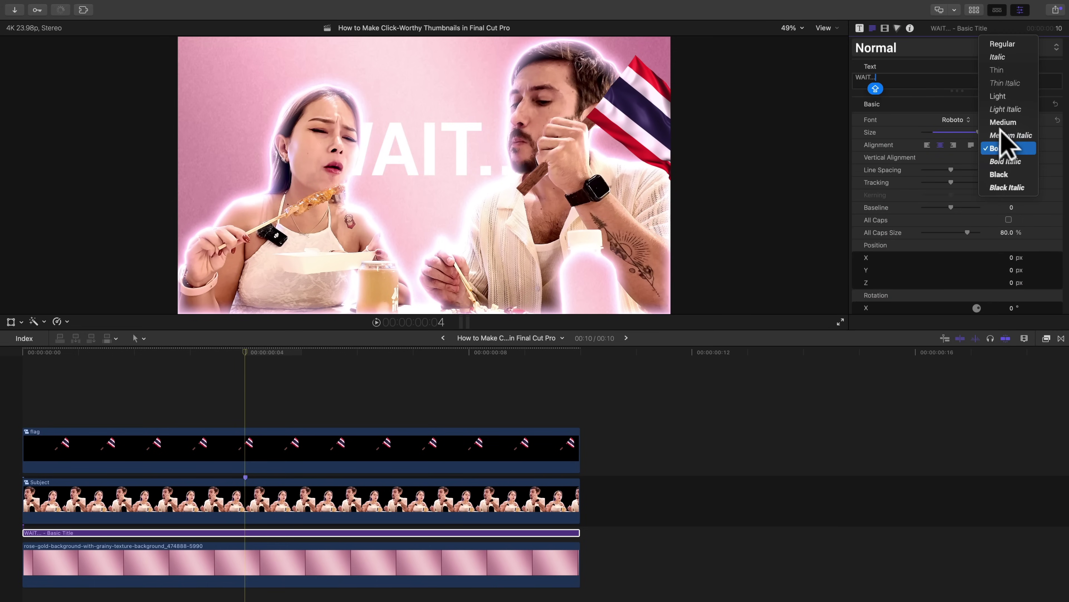
click(1013, 138)
- Enlarge the WAIT... title on screen and move it toward the top-left
click(10, 321)
drag(573, 255, 625, 281)
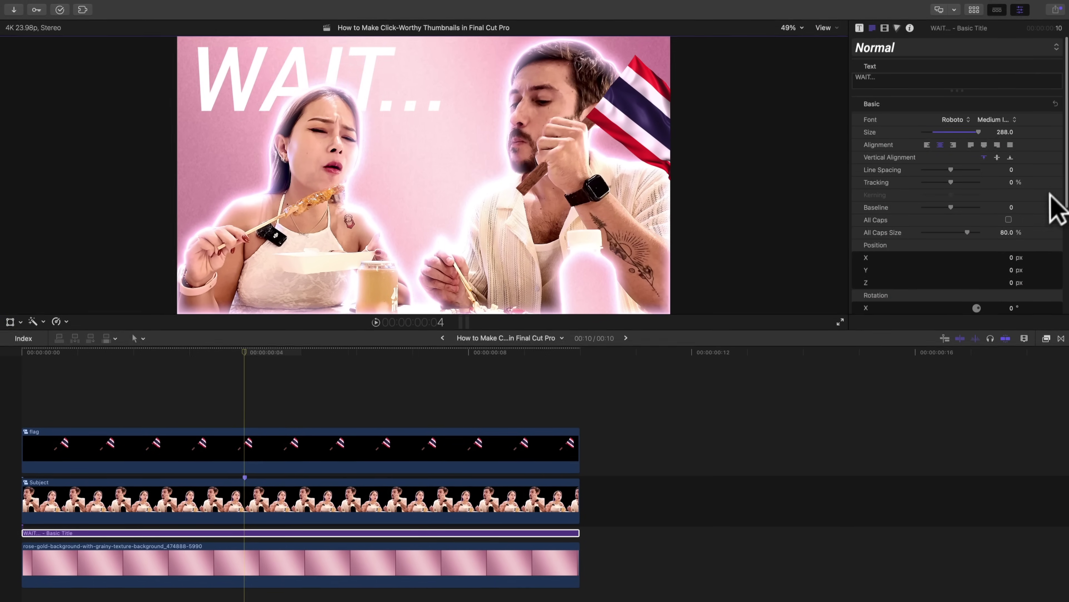
scroll(1050, 210, down, 5)
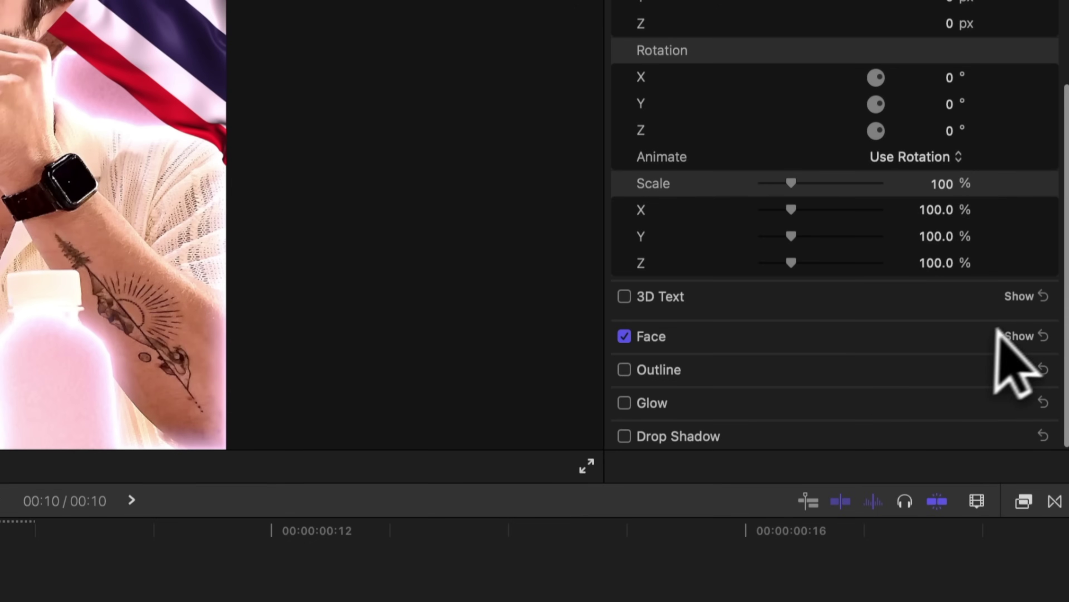
- Fill the WAIT... text face with a white-to-light-grey gradient
click(1019, 336)
scroll(1036, 349, down, 3)
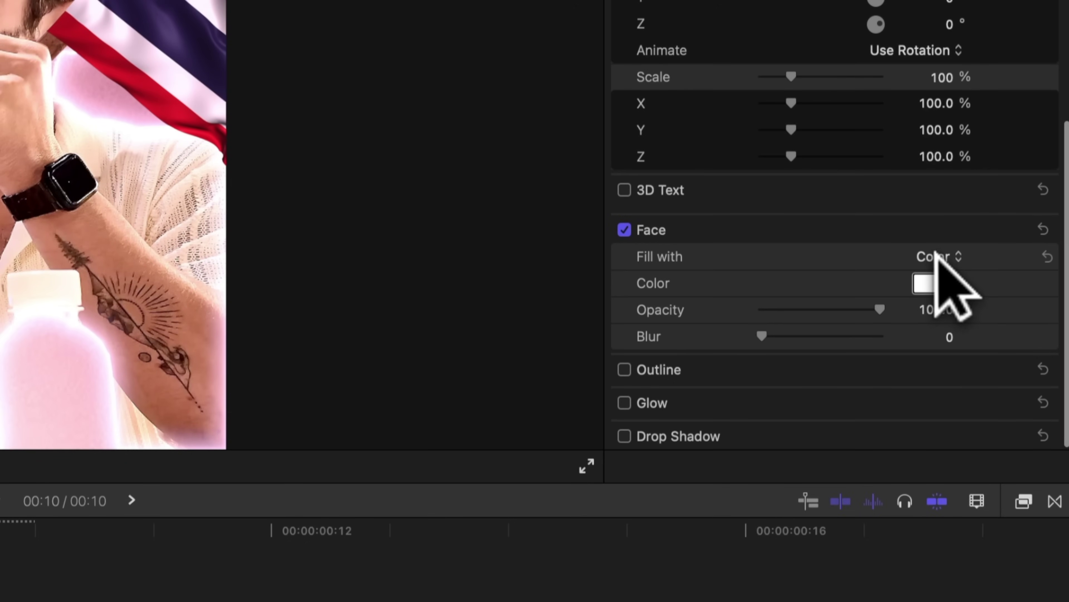
click(936, 255)
click(953, 285)
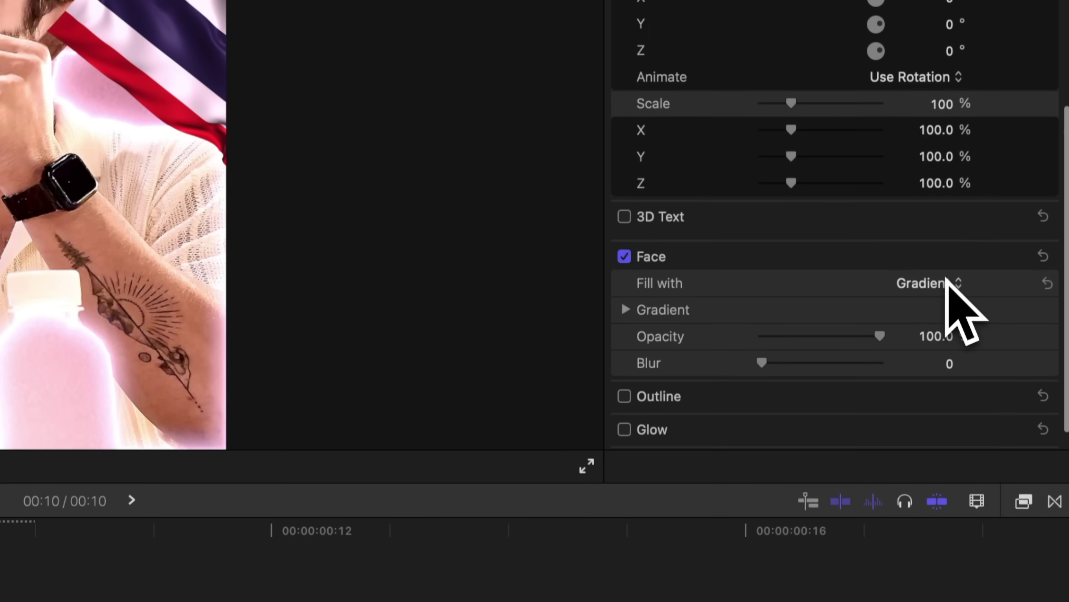
click(626, 309)
scroll(752, 336, down, 3)
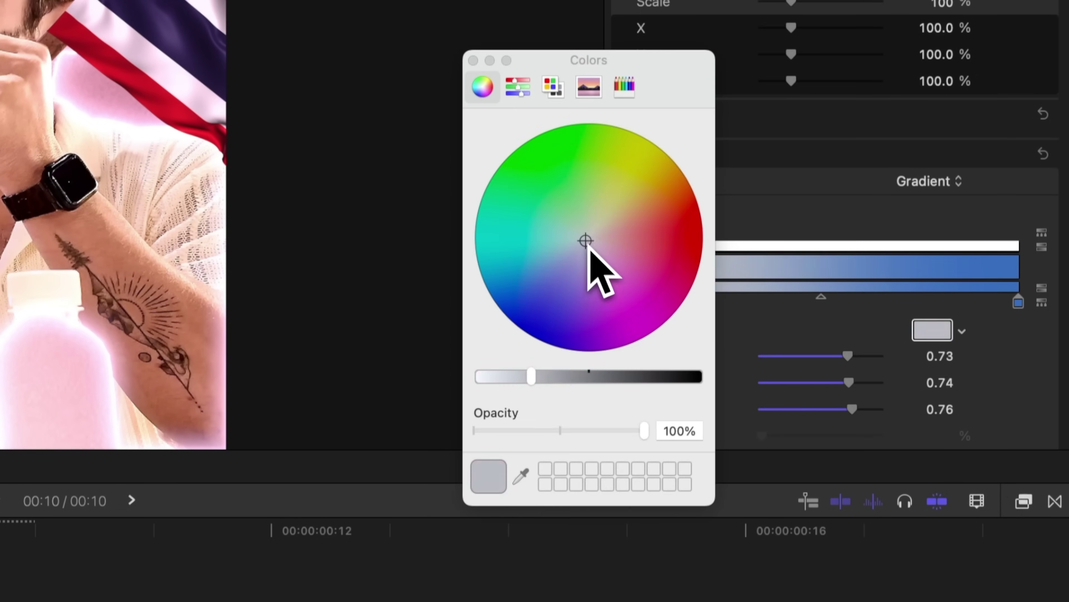
drag(529, 377, 543, 376)
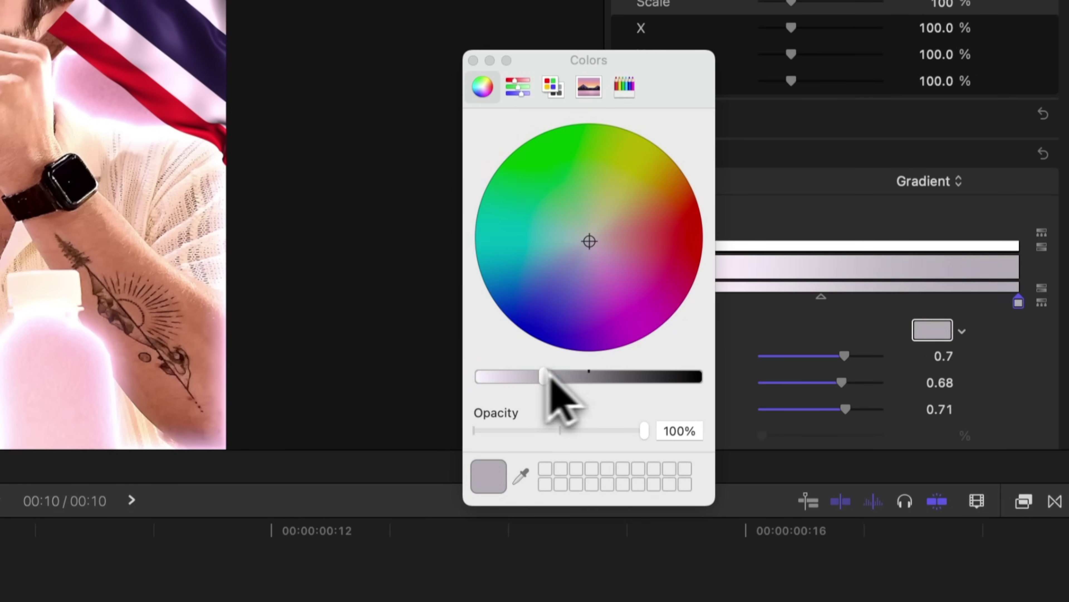
mouse_move(625, 303)
mouse_down()
mouse_move(747, 311)
mouse_move(899, 291)
mouse_move(858, 288)
mouse_up()
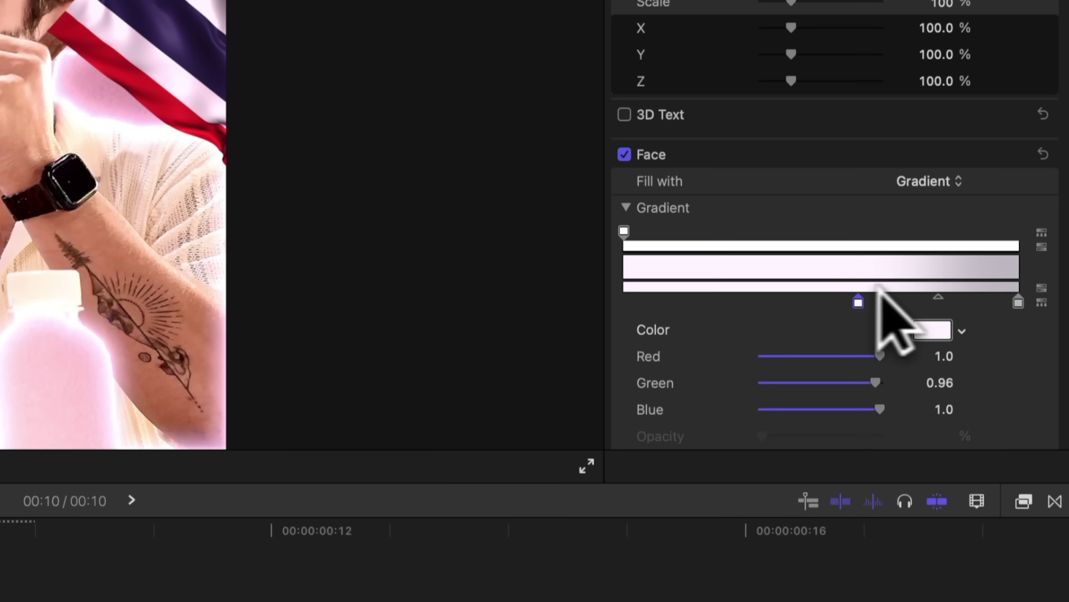
drag(1015, 301, 953, 301)
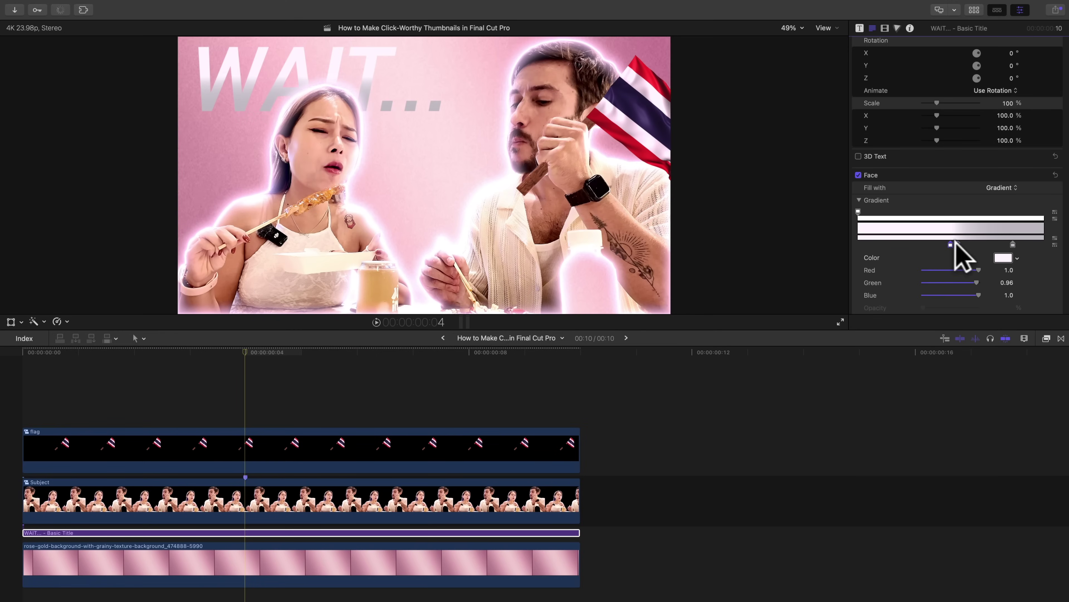
click(1013, 245)
click(1003, 258)
click(807, 291)
click(792, 133)
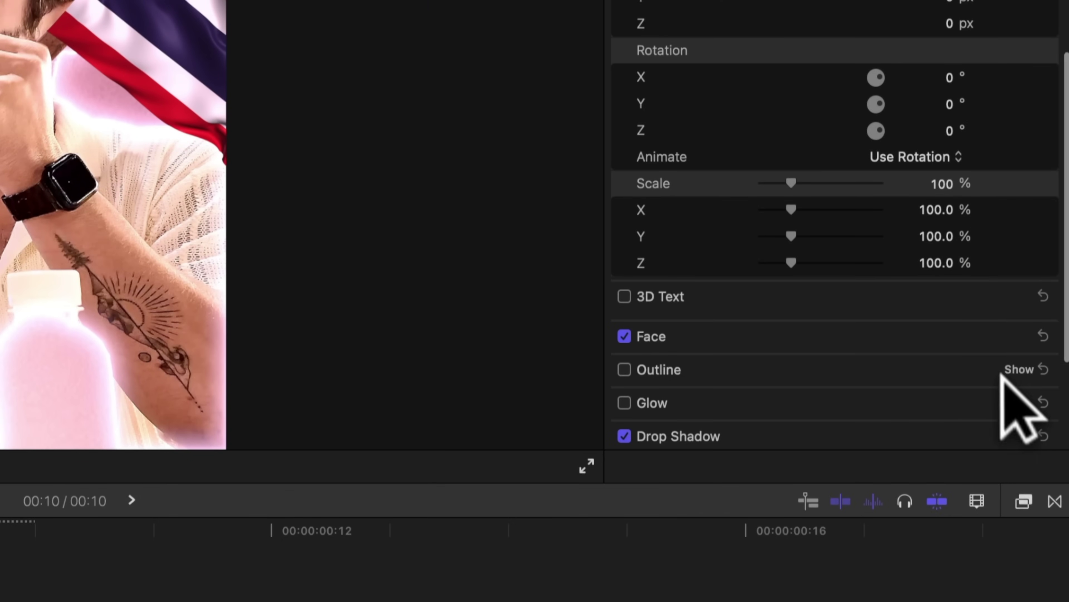
- Enable the title's drop shadow and raise its distance to 25
click(1019, 435)
scroll(1006, 392, down, 5)
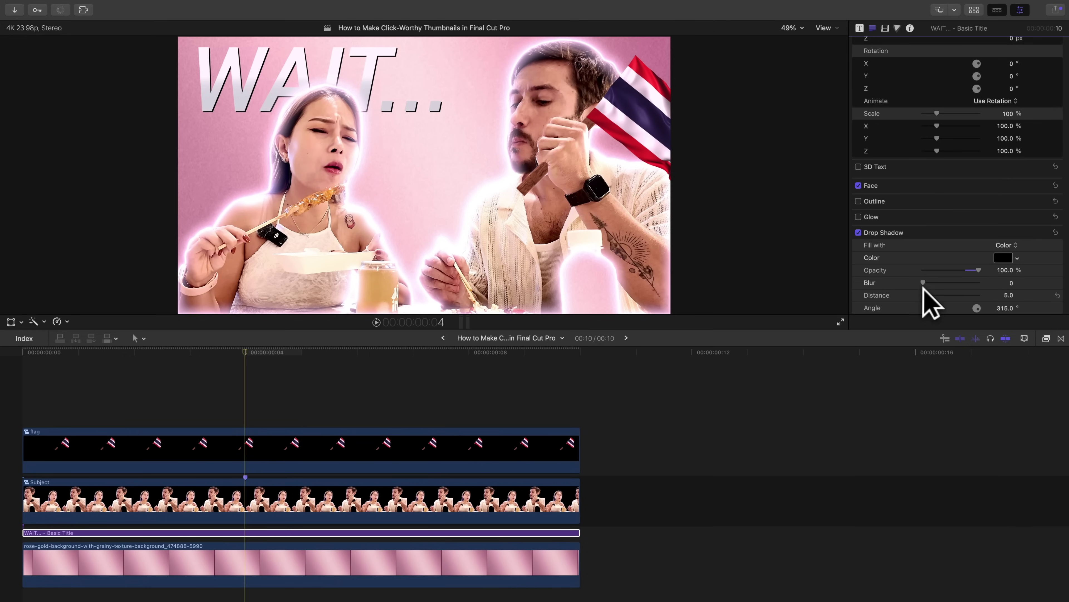
drag(926, 294, 941, 294)
drag(926, 295, 937, 295)
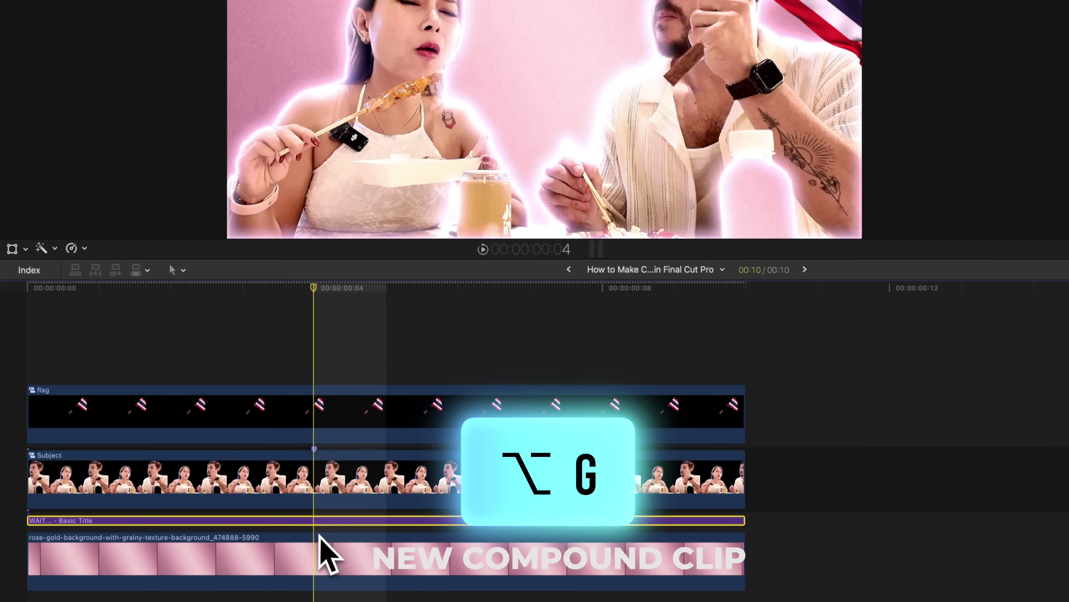
- Wrap the title in a compound clip with the default name and add the Drop Shadow effect
key(alt+g)
key(Return)
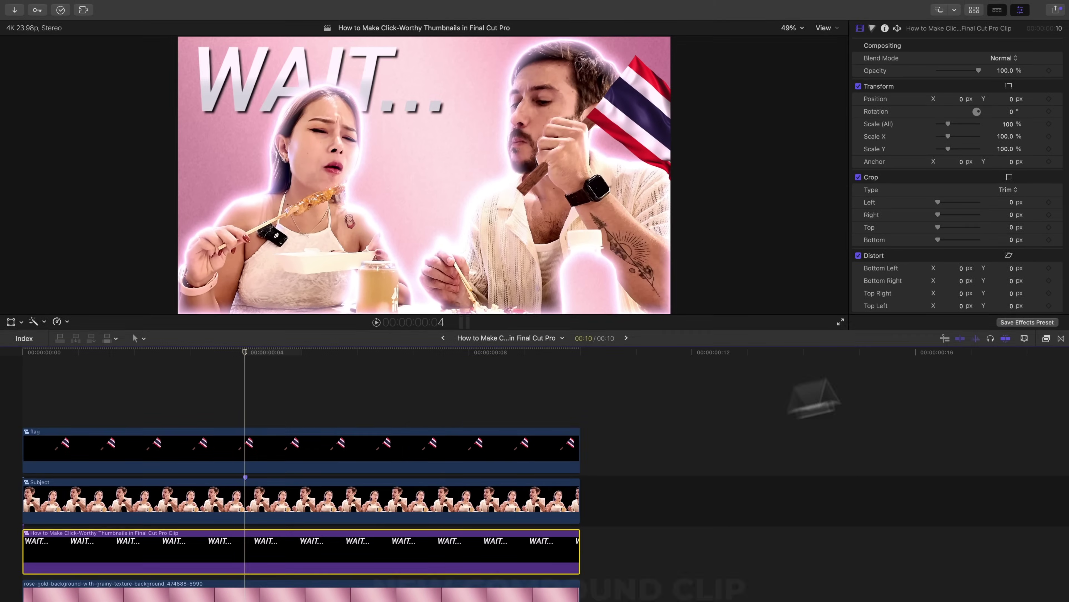
click(1049, 337)
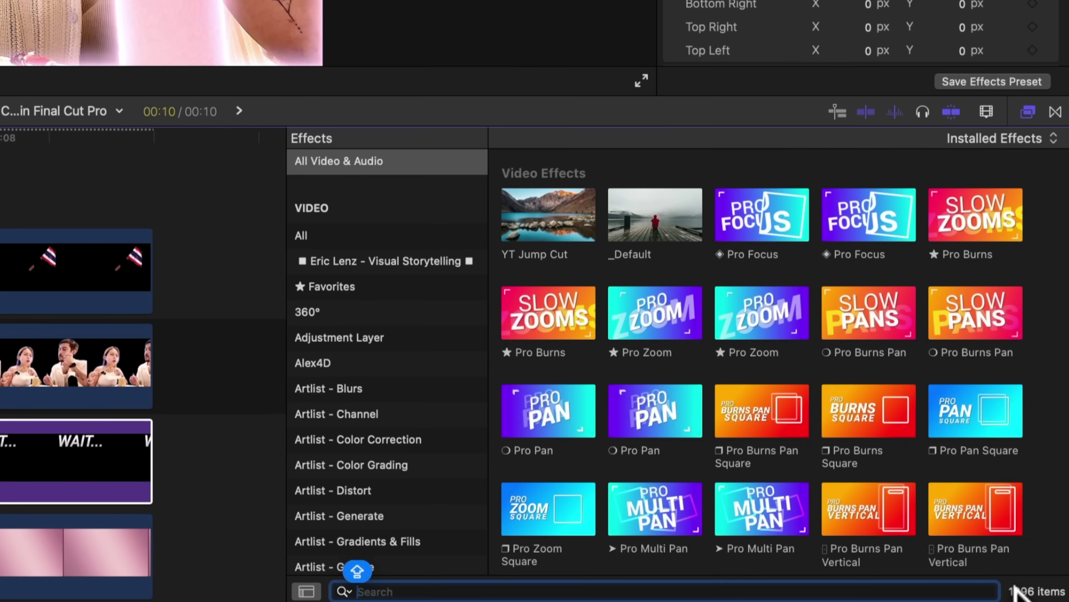
text(DROP)
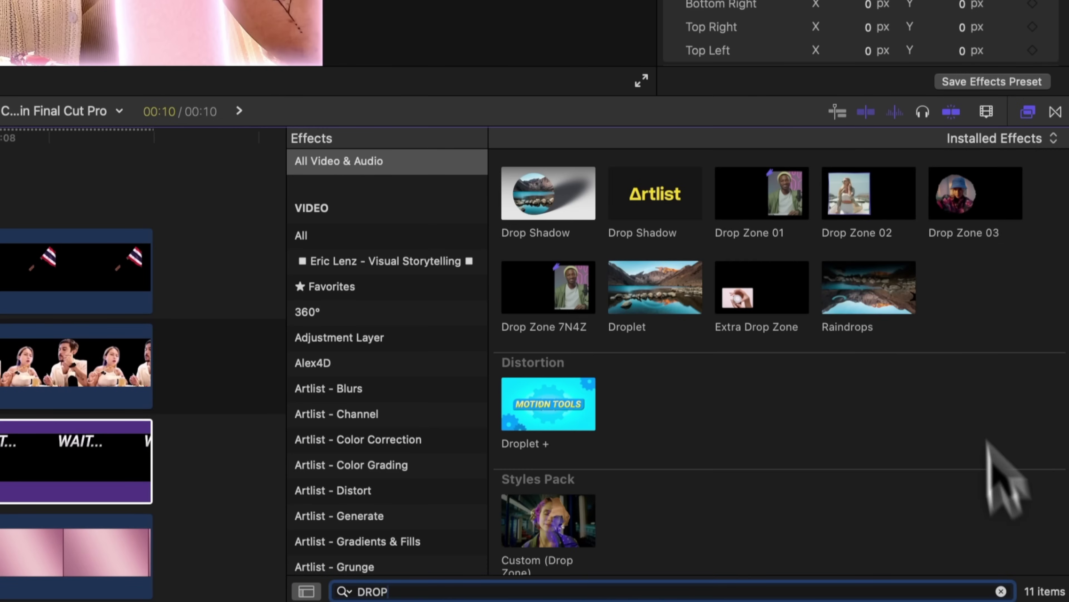
click(549, 196)
click(1028, 111)
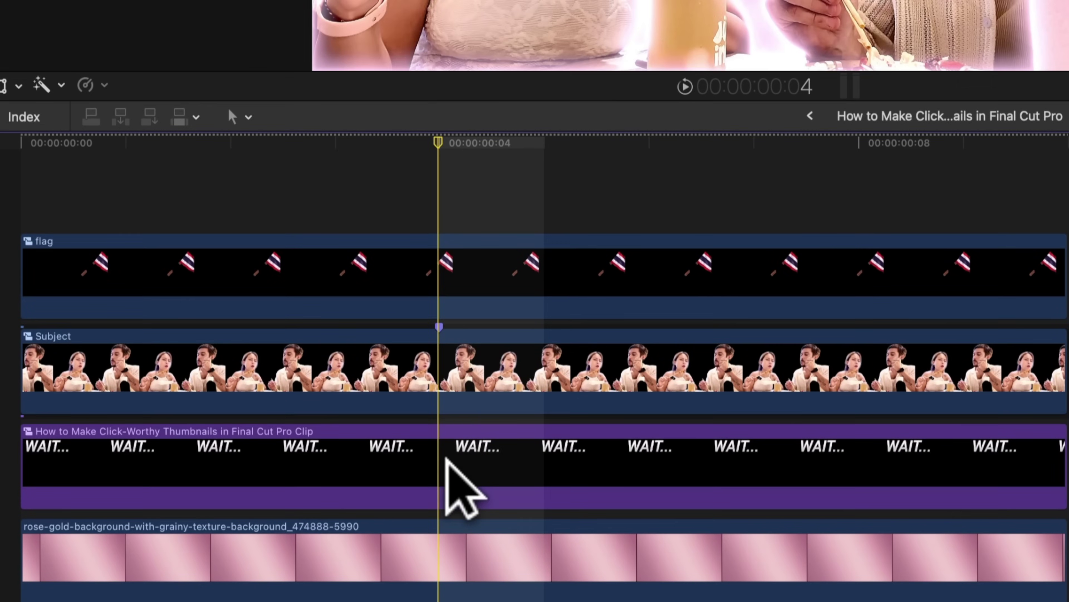
- Inside the compound clip, give the WAIT... text a pink outline, width 2, blur 0.87
double_click(445, 458)
click(416, 379)
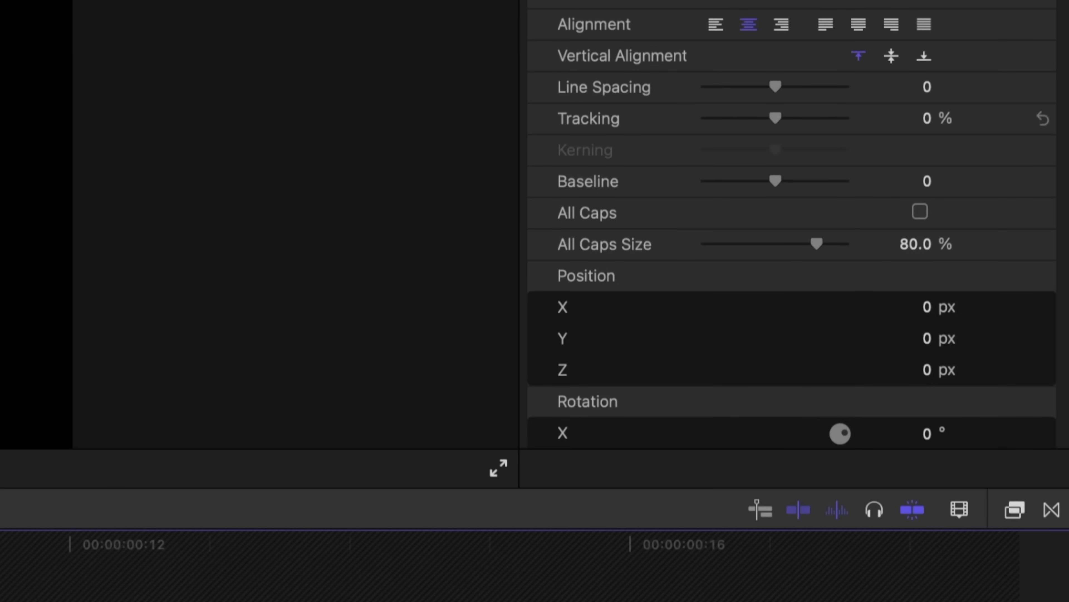
scroll(993, 239, down, 10)
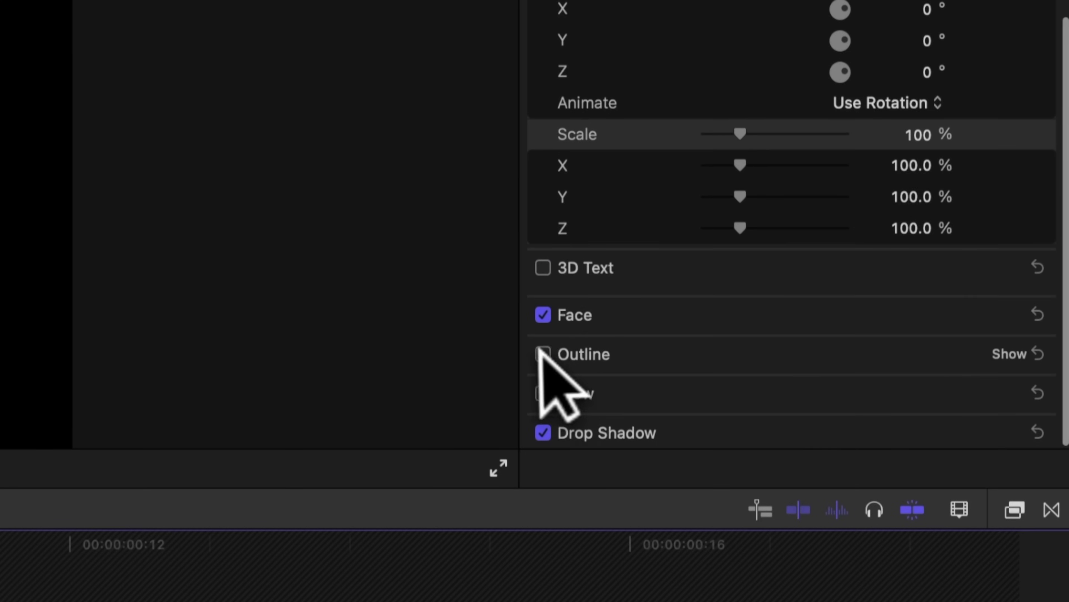
click(542, 354)
click(1010, 353)
scroll(989, 320, down, 3)
click(942, 279)
click(822, 509)
click(701, 372)
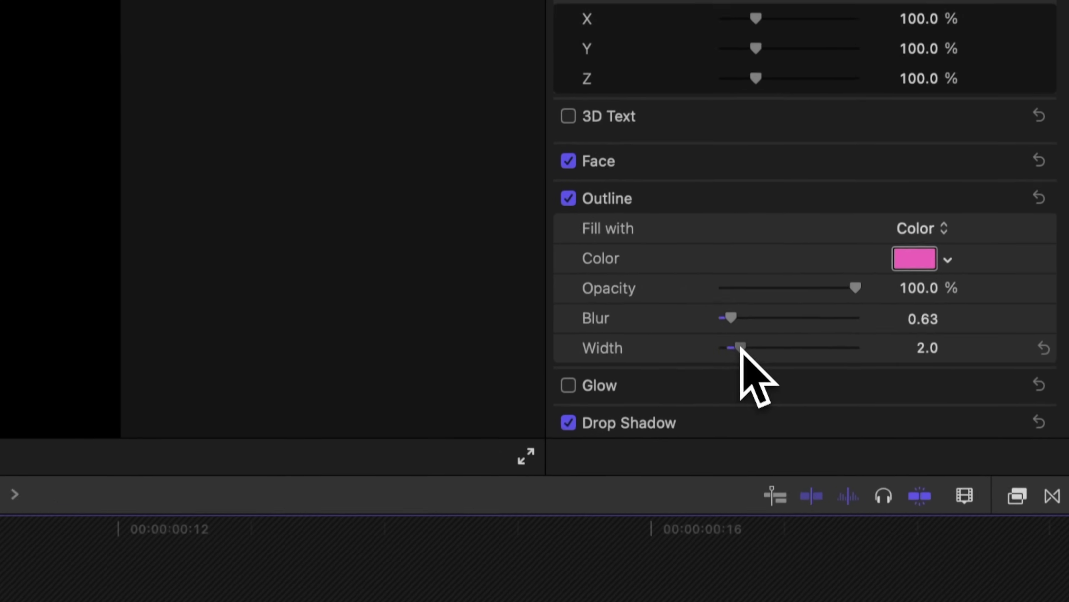
drag(692, 340, 702, 355)
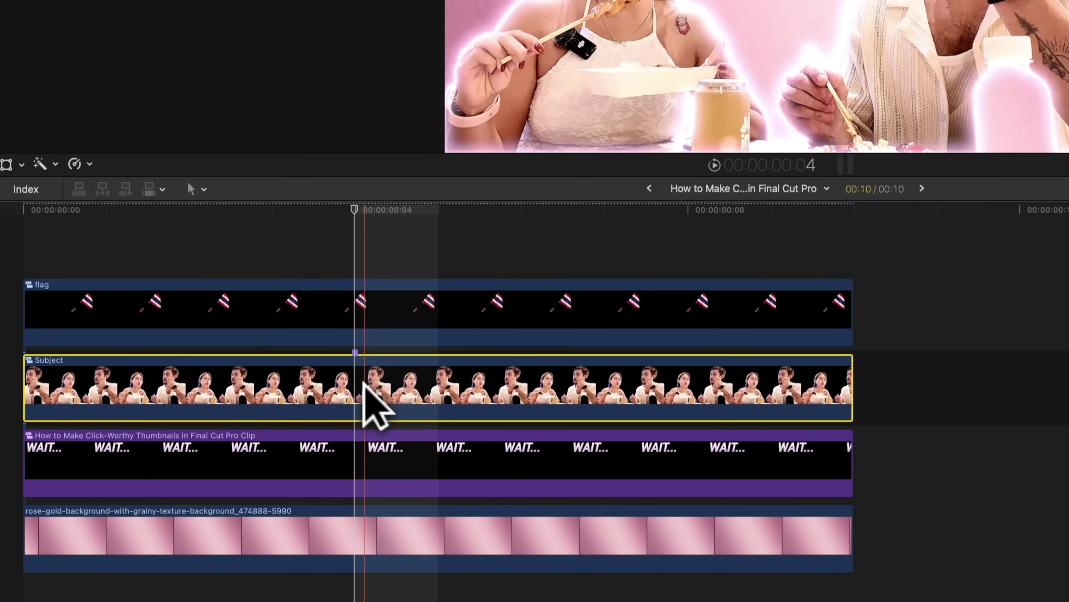
- Duplicate Subject onto a lower layer at 110% and push its highlights toward magenta
drag(363, 382, 358, 451)
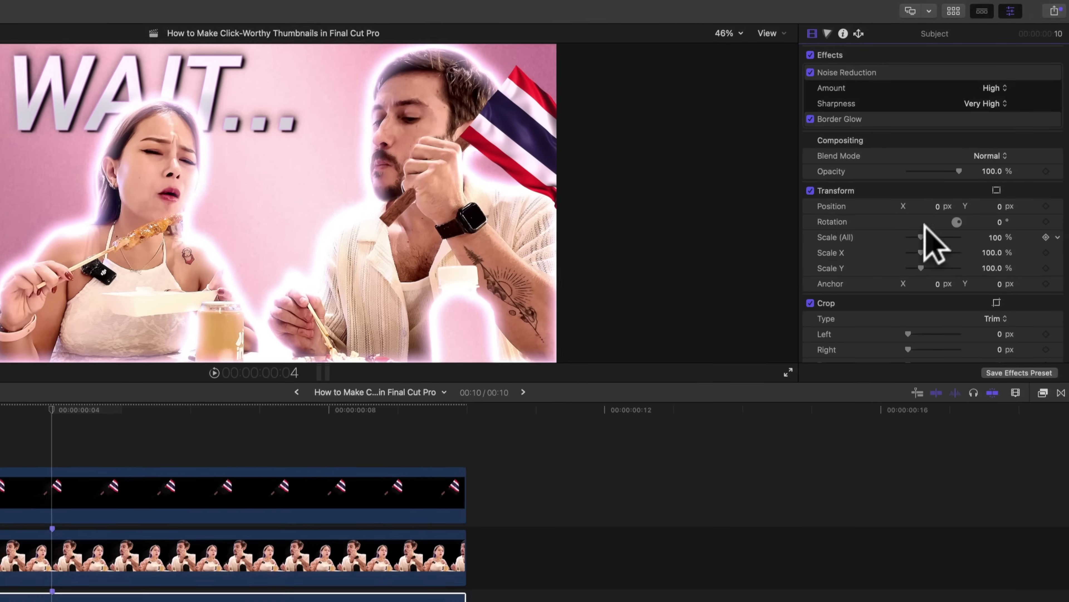
drag(922, 236, 922, 236)
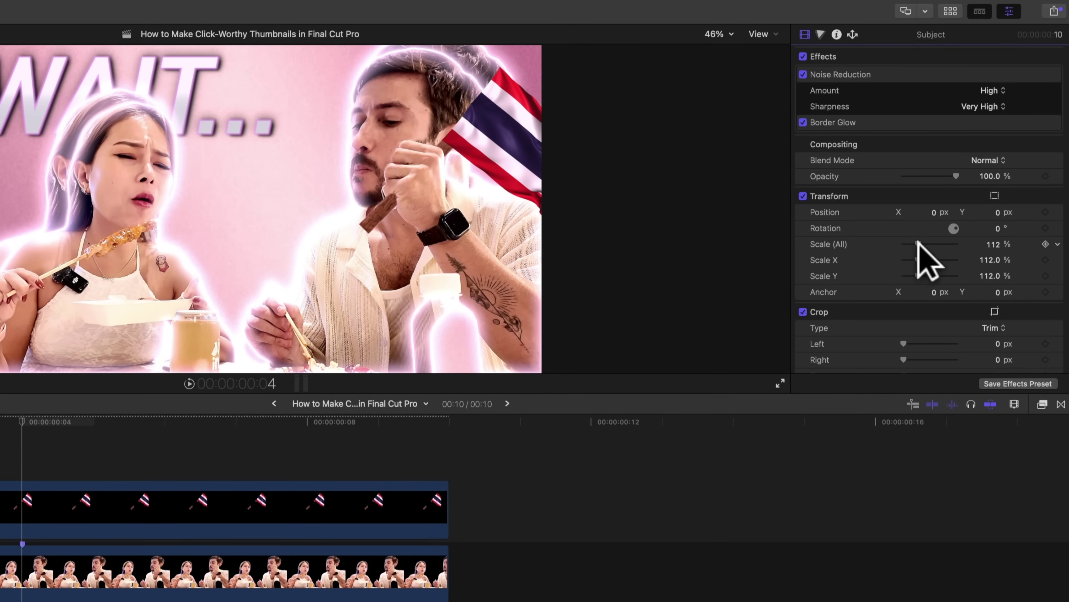
key(super+6)
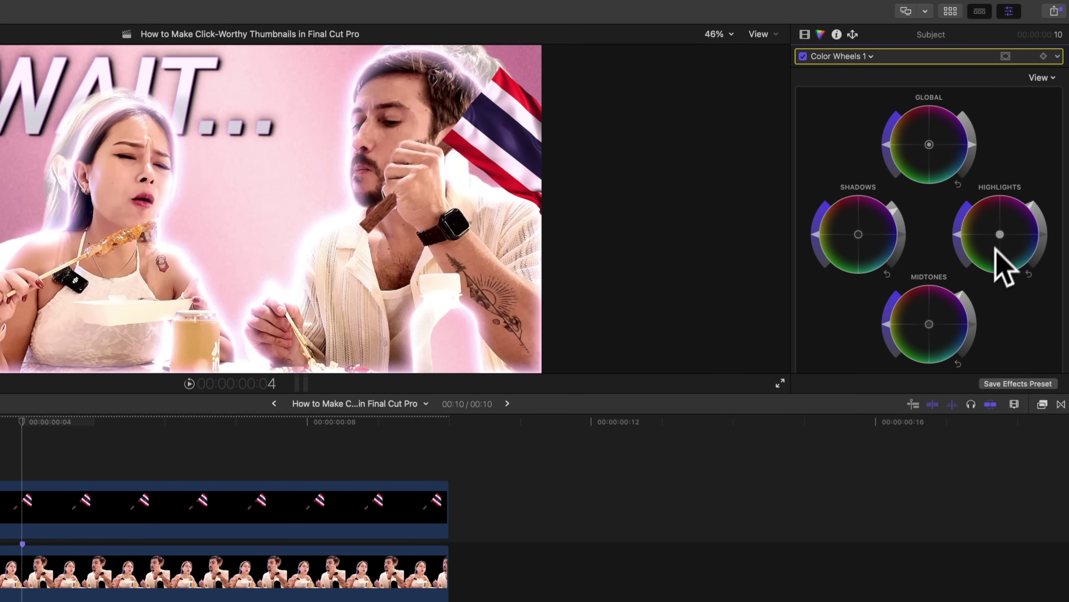
drag(1001, 235, 1032, 110)
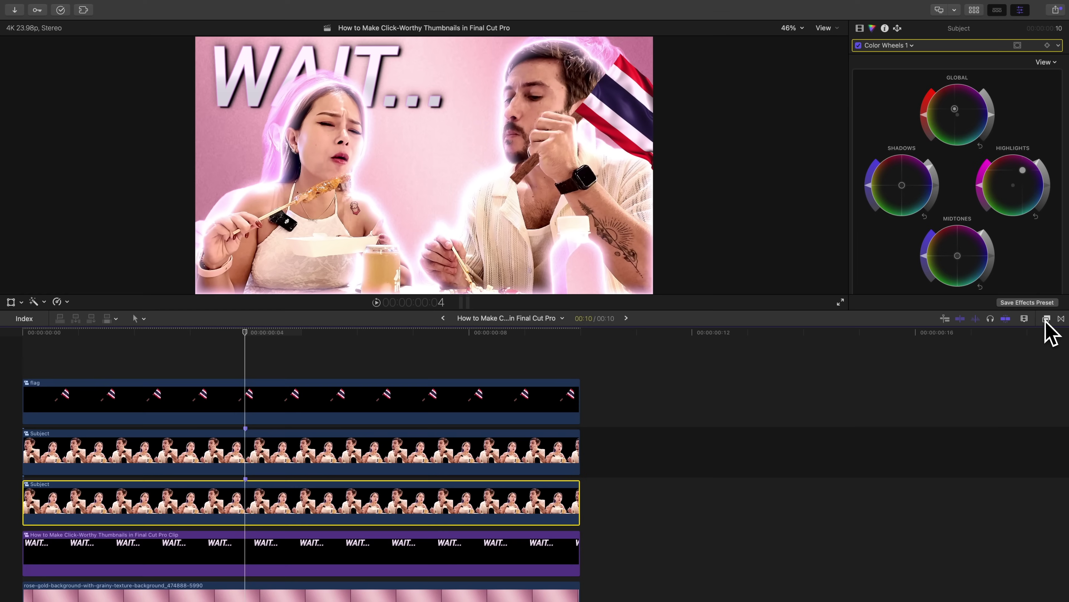
- Apply a Radial blur at amount 32.49 and narrow the couple's clip horizontally
click(1042, 404)
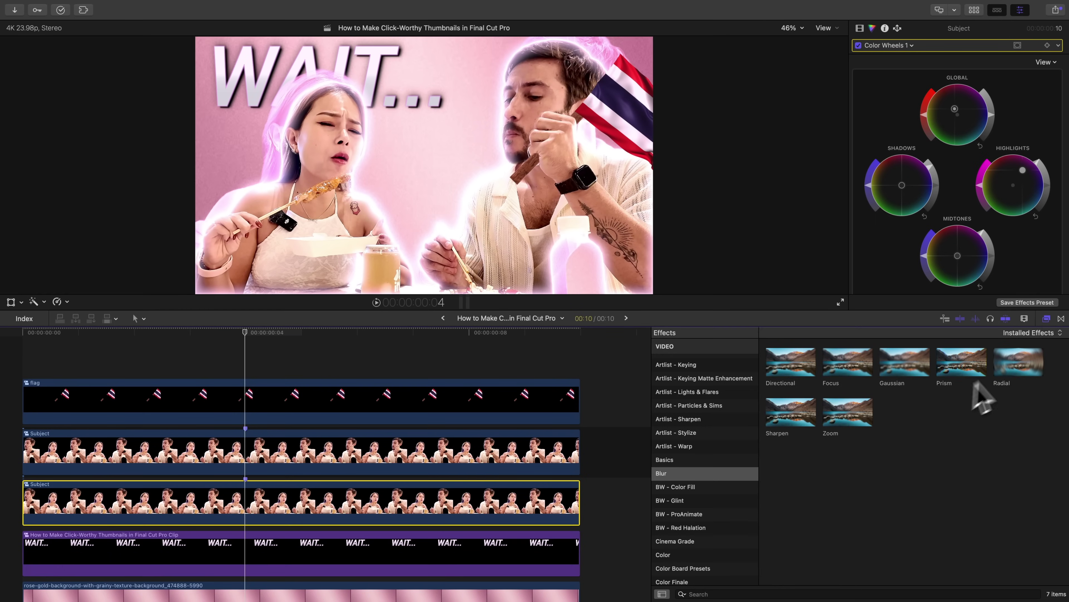
click(1021, 354)
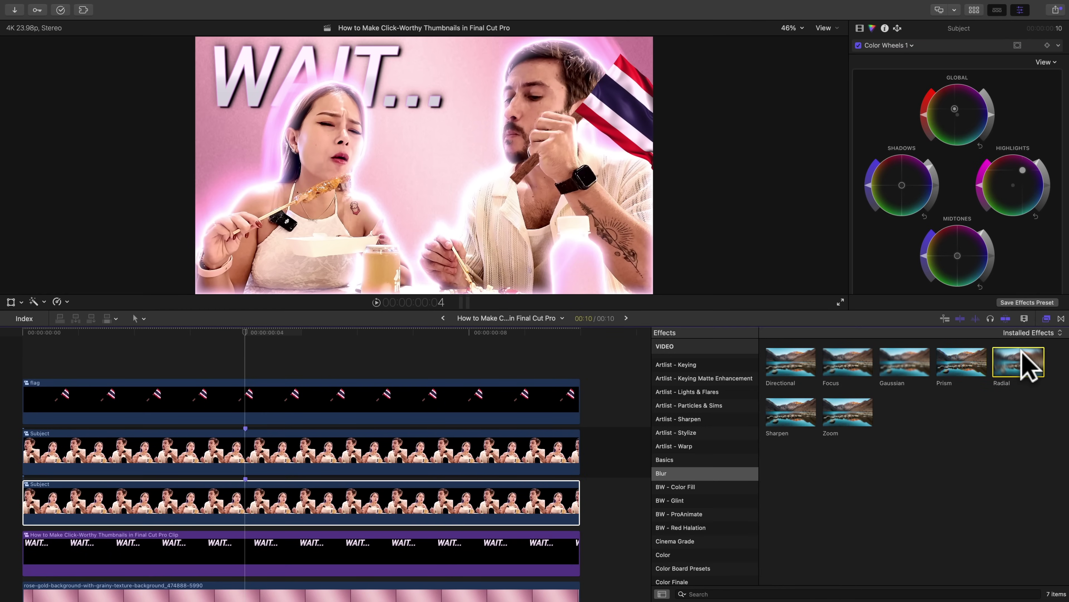
mouse_move(948, 124)
mouse_down()
mouse_move(967, 136)
mouse_move(943, 124)
mouse_up()
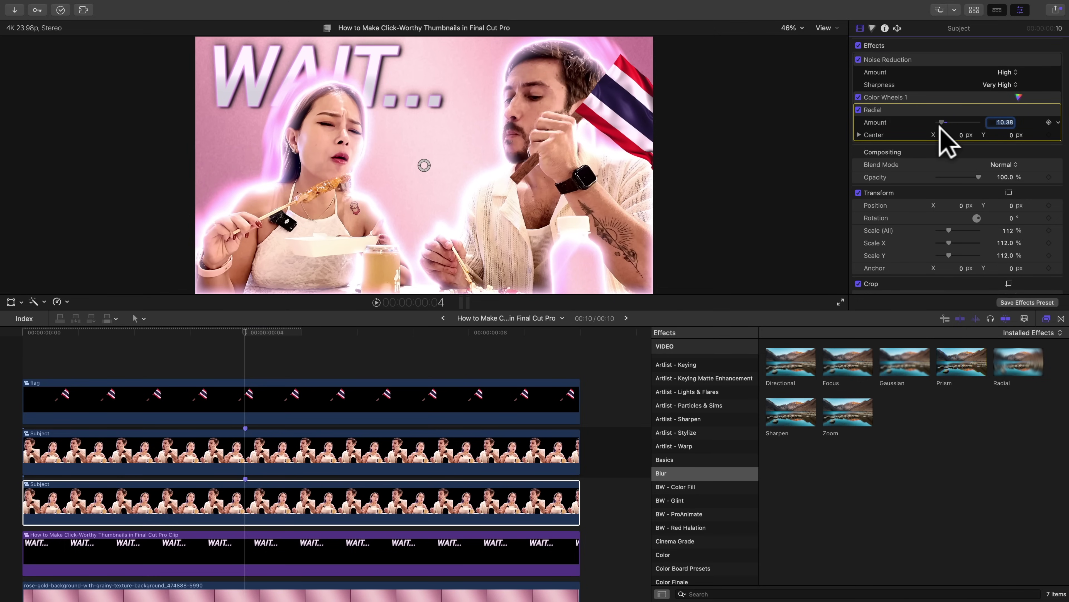
key(z)
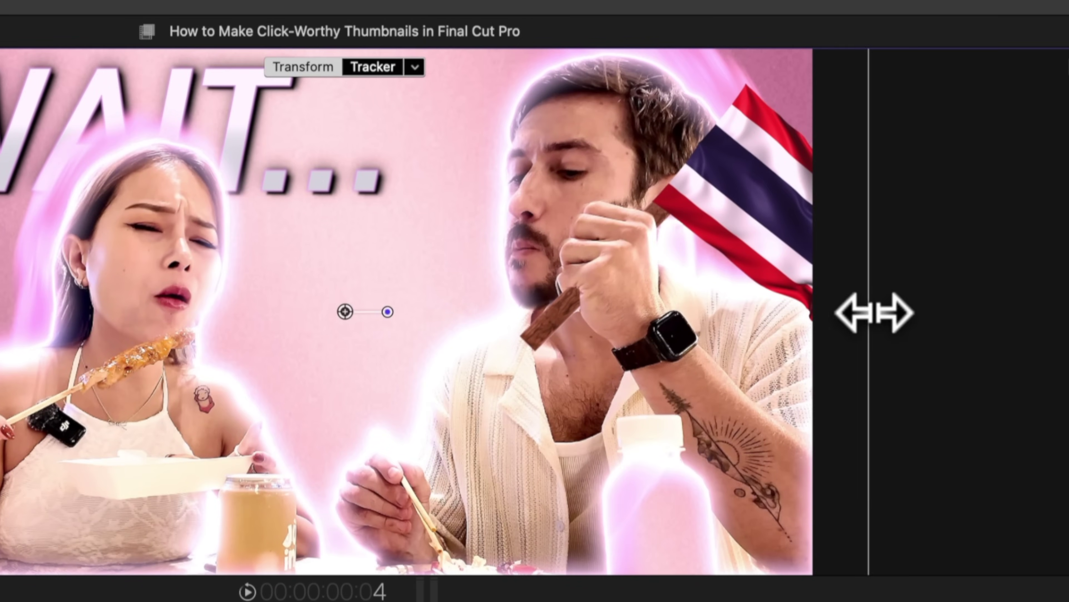
drag(871, 311, 836, 312)
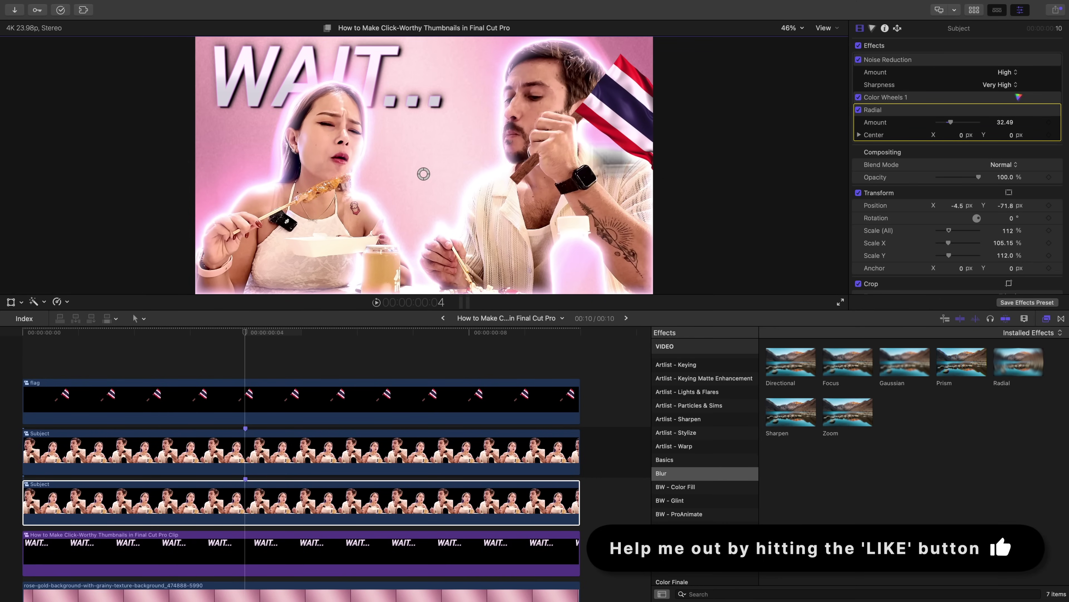
- Try several Radial blur centre positions, finally returning it to 0,0 mid-frame
drag(414, 157, 424, 219)
drag(428, 145, 302, 113)
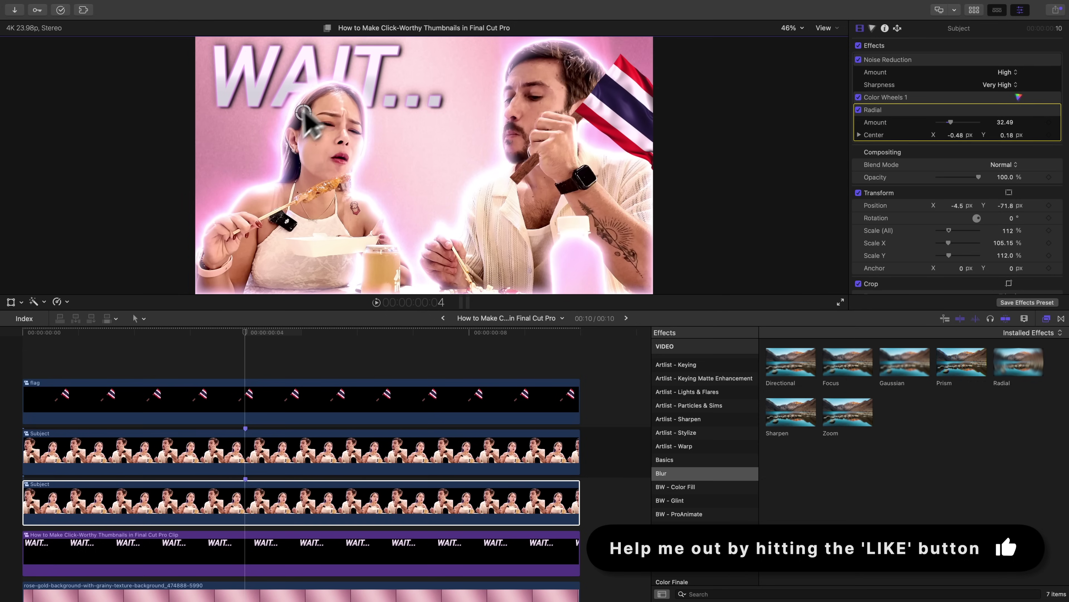
drag(290, 229, 464, 198)
drag(413, 132, 694, 92)
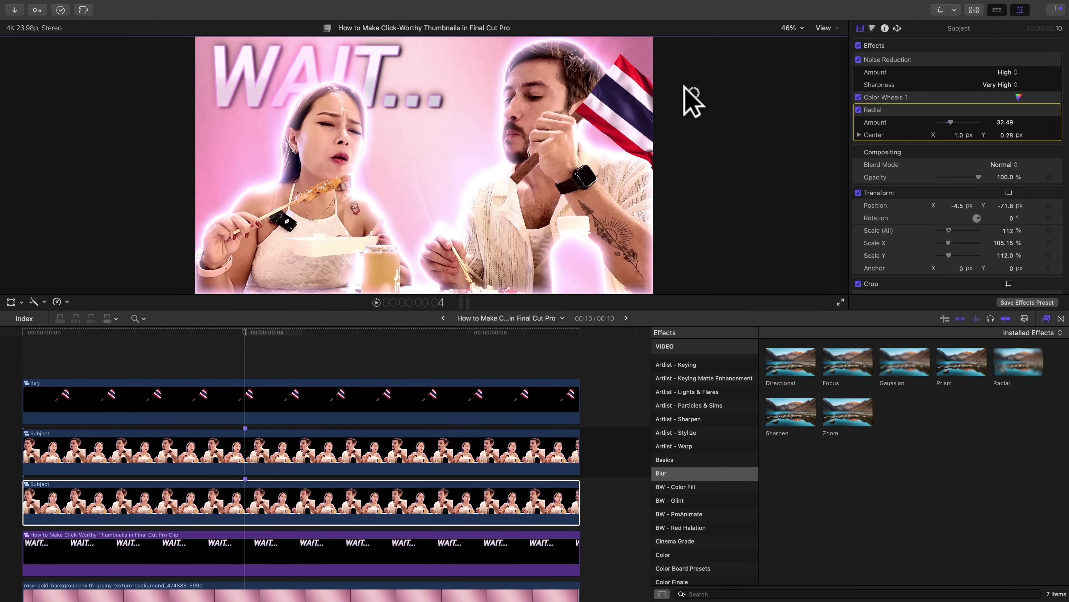
drag(684, 95, 441, 191)
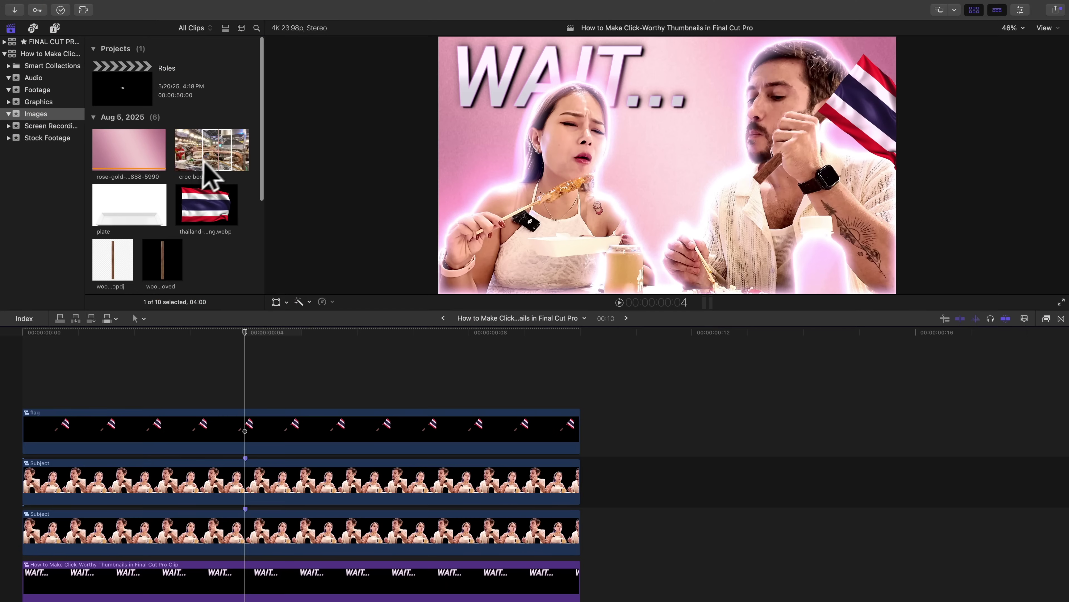
- Drop the croc body image at the top of the timeline above the couple
drag(203, 168, 349, 360)
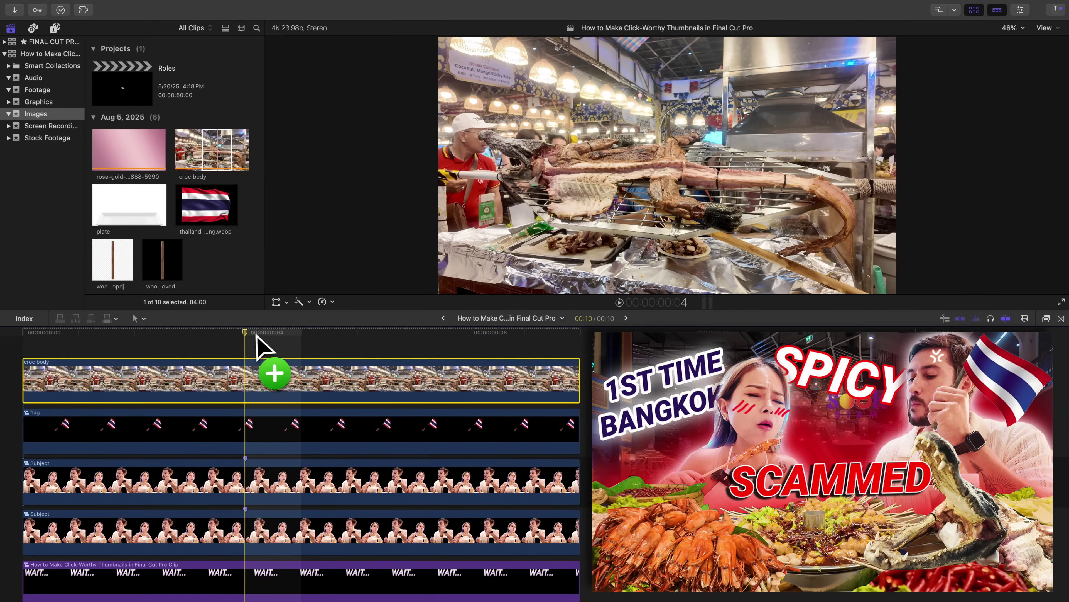
key(ctrl+super+1)
drag(251, 347, 186, 341)
- Add a Magnetic Mask to croc body, marking the crocodile's body, legs, head and tail
click(29, 300)
click(85, 373)
click(411, 149)
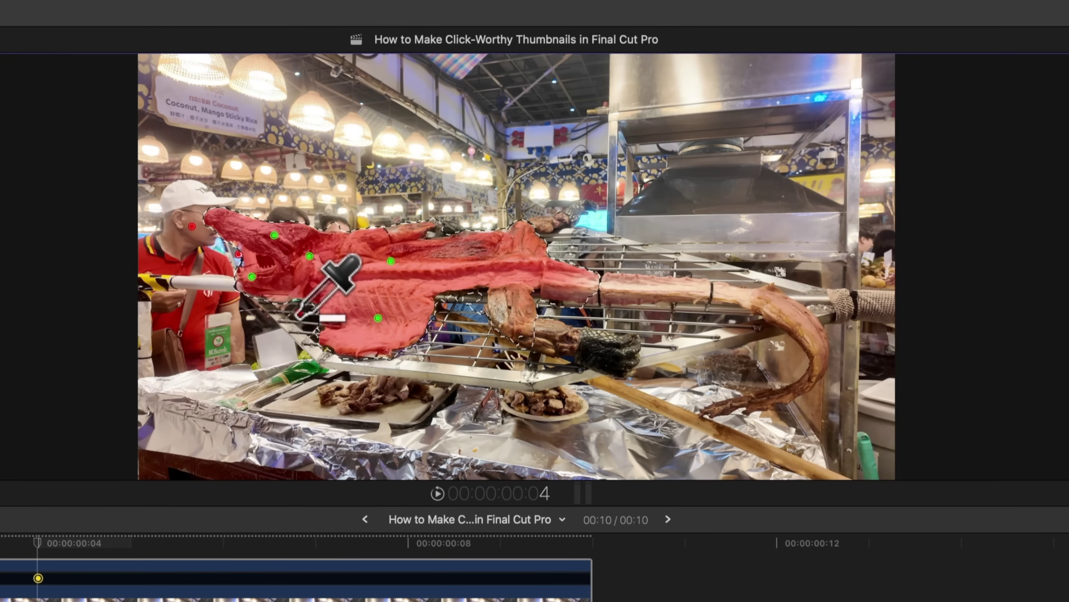
alt+click(300, 313)
click(521, 300)
click(609, 353)
click(679, 287)
- Refine the crocodile mask, excluding background and extending it over the raised hind leg
alt+click(757, 338)
alt+click(682, 271)
alt+click(472, 298)
click(465, 252)
click(556, 214)
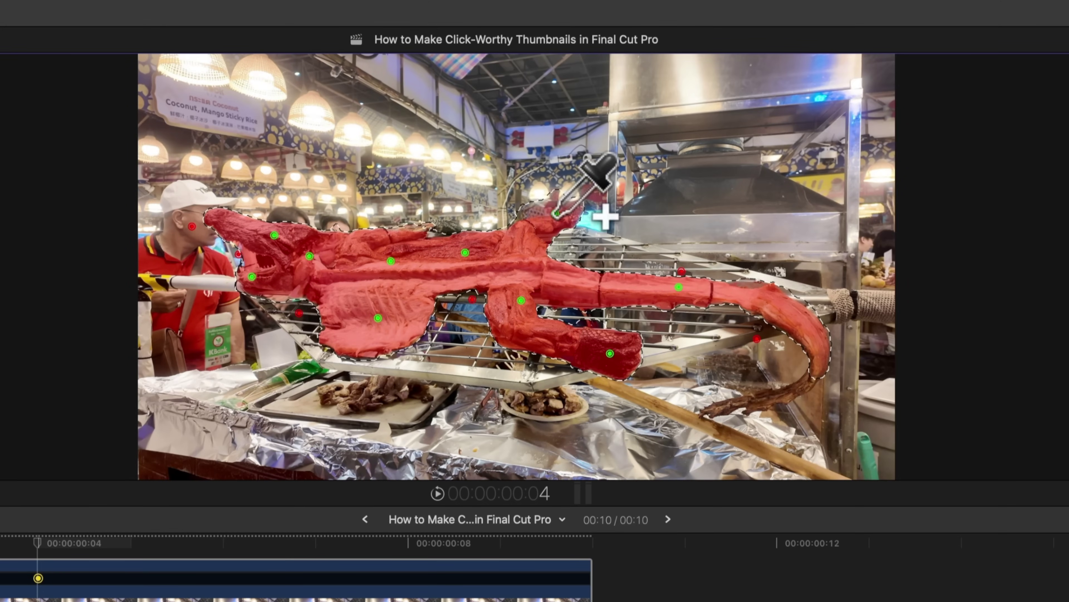
click(579, 208)
click(586, 207)
alt+click(535, 210)
alt+click(559, 204)
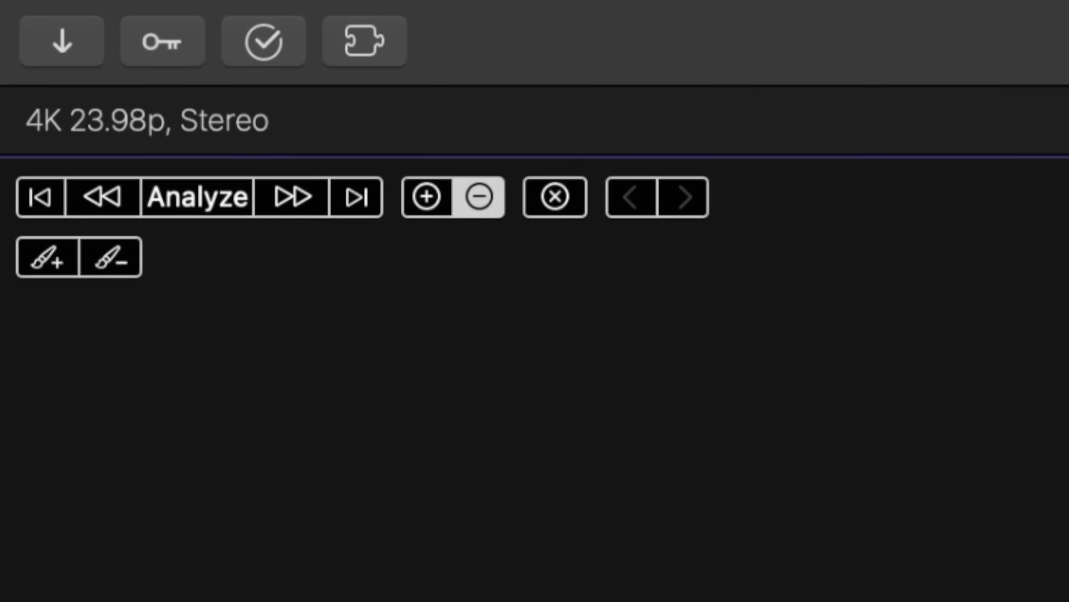
- Erase the extra mask area around the crocodile's jaw, then bring up the effects search
click(123, 254)
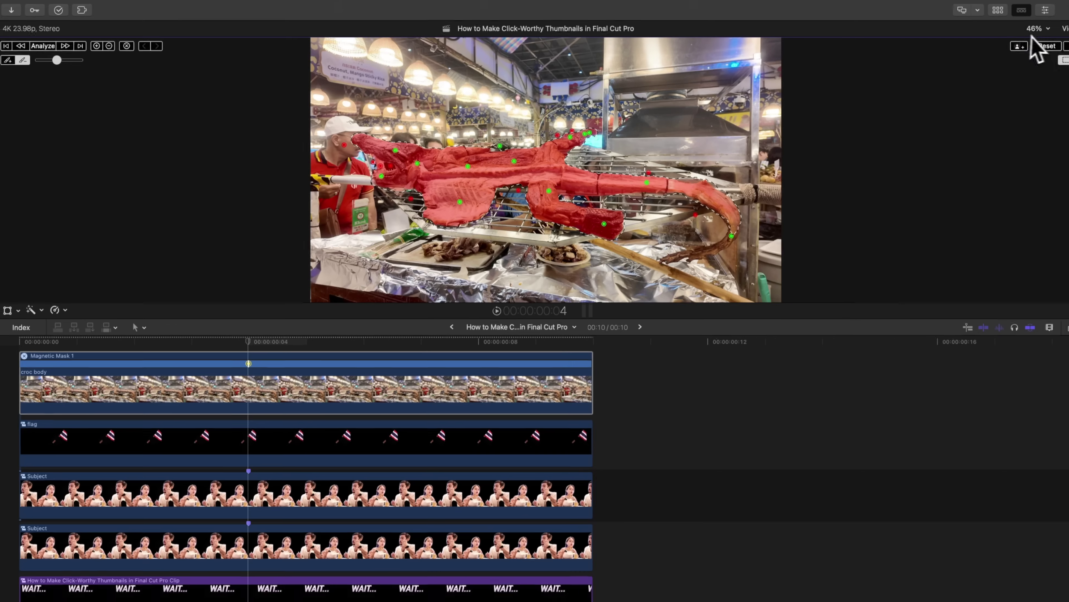
key(super+equal)
mouse_move(207, 223)
mouse_down()
mouse_move(258, 223)
mouse_move(209, 240)
mouse_up()
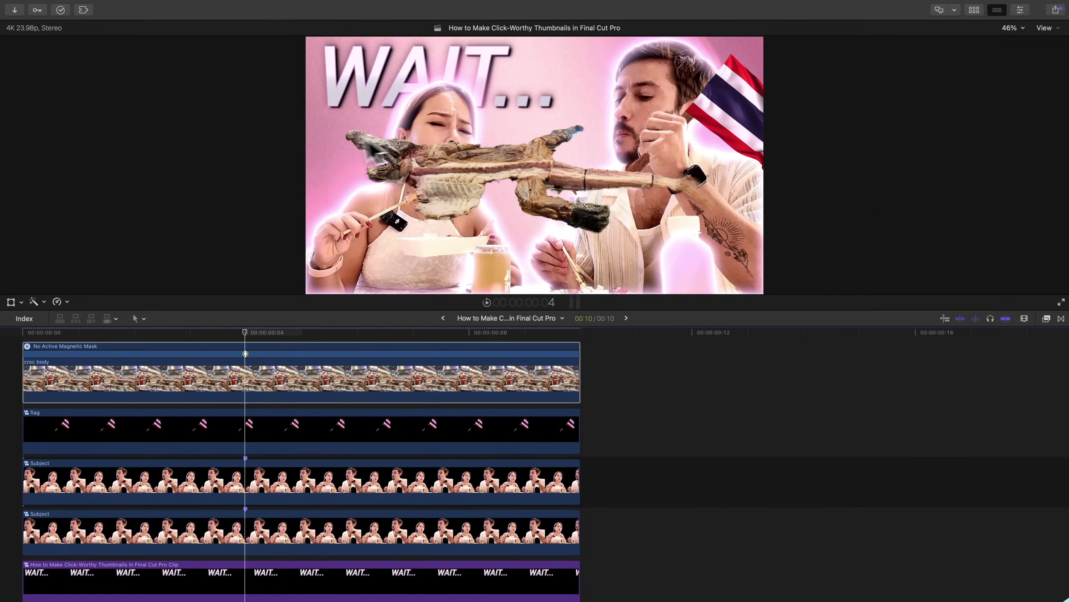
key(super+5)
click(702, 587)
- Apply the Flipped effect to the crocodile and enlarge the croc body in the frame
text(flip)
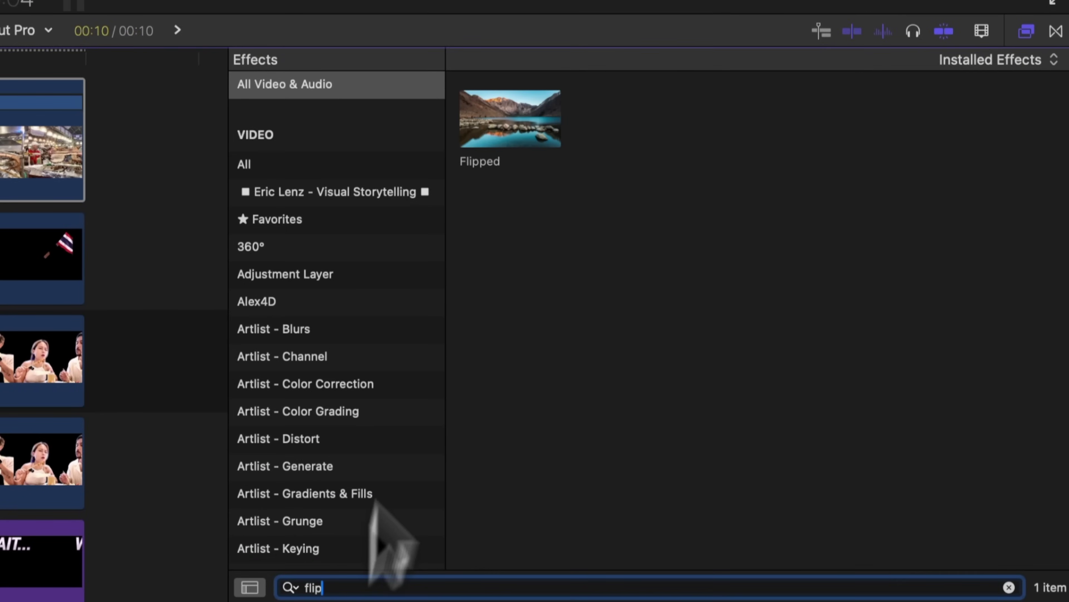
double_click(520, 158)
key(super+5)
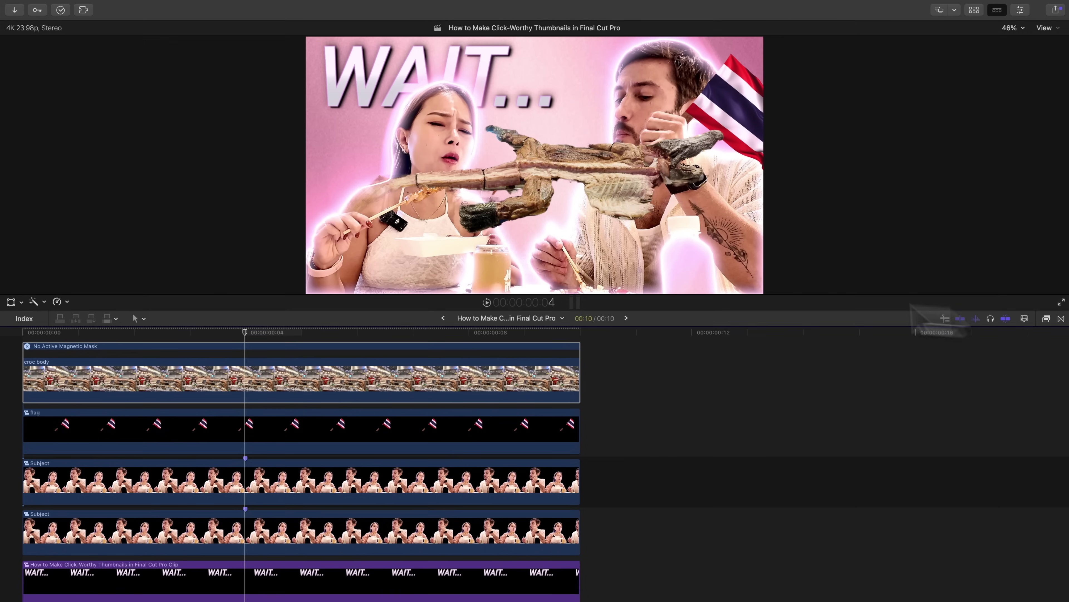
drag(697, 104, 784, 95)
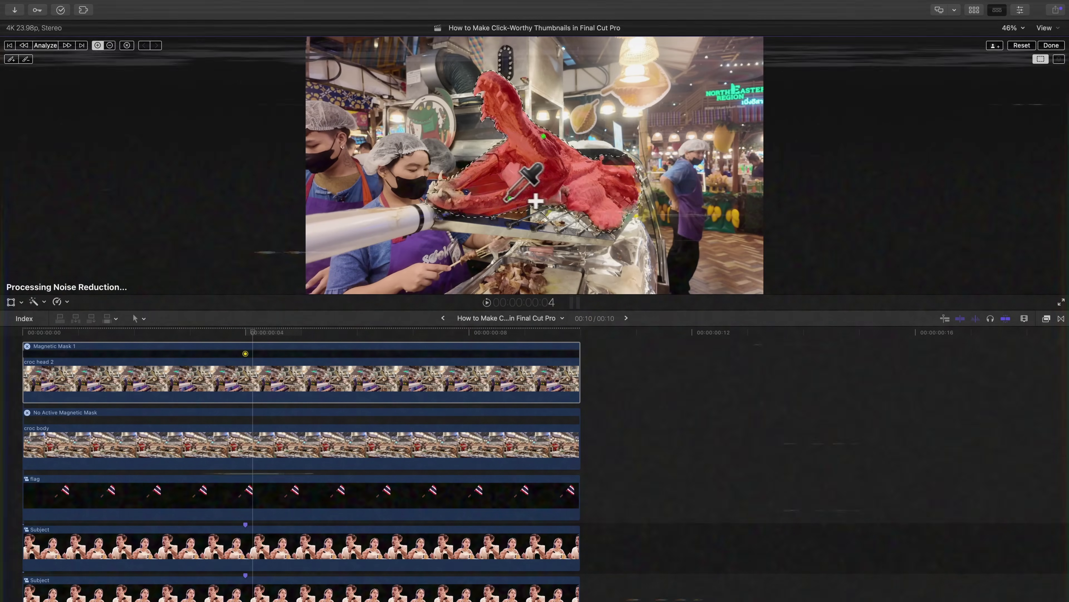
click(1051, 46)
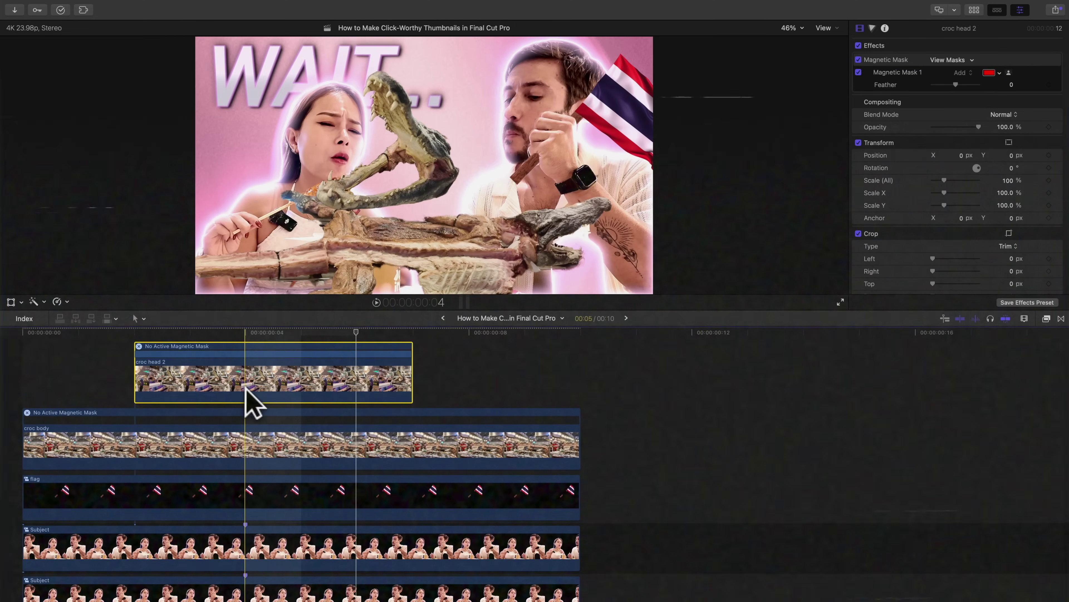
- Flip croc head 2 horizontally and rotate it into place
click(1046, 318)
double_click(790, 362)
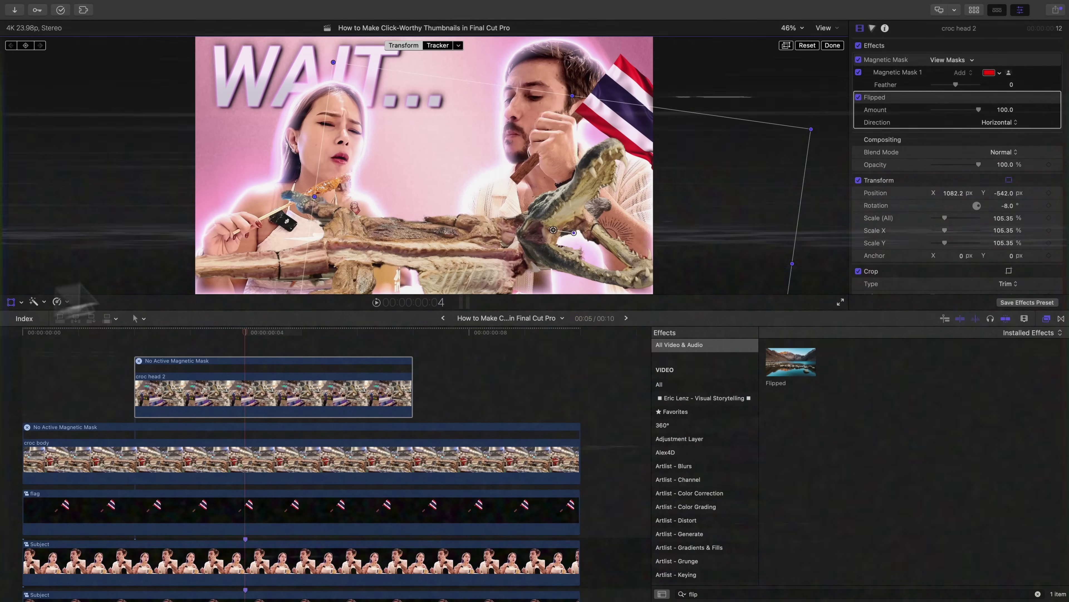
drag(573, 237, 616, 303)
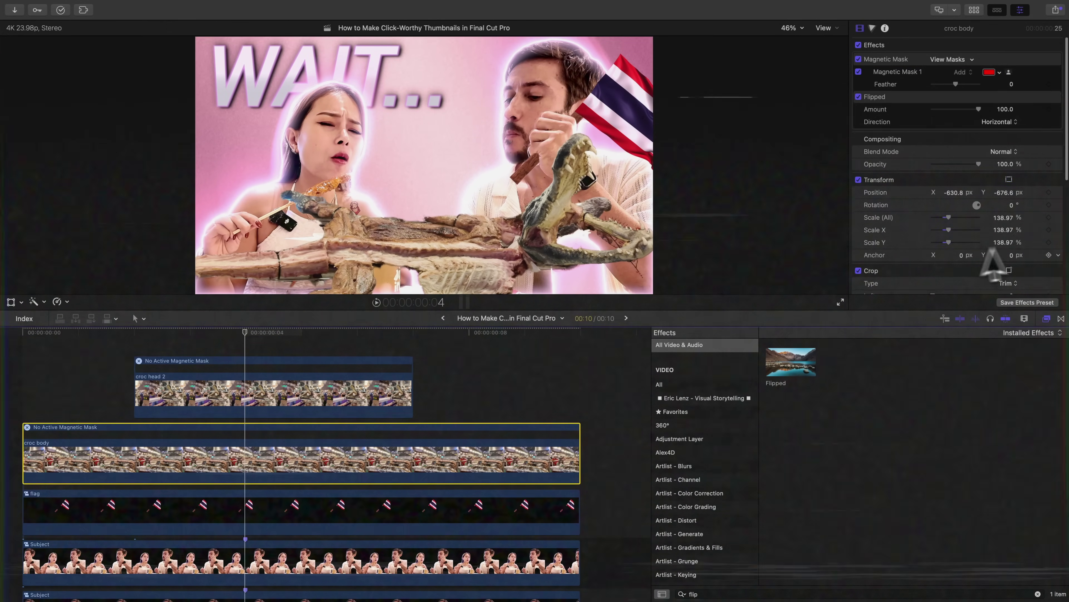
scroll(969, 211, down, 5)
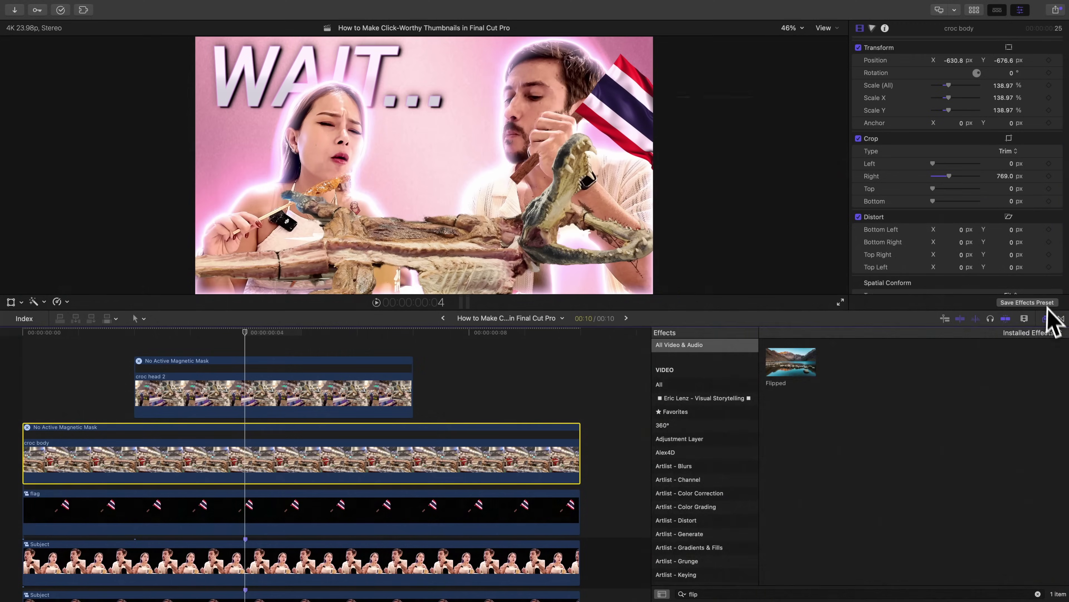
click(1047, 319)
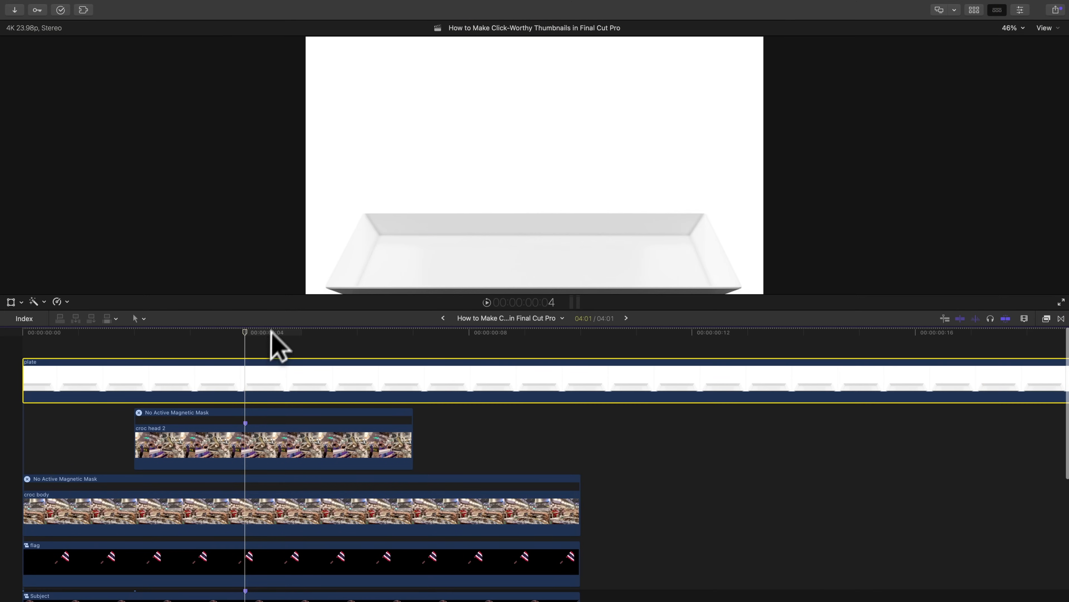
- Cut out the plate with a Magnetic Mask and adjust its Color Curves luma
click(45, 302)
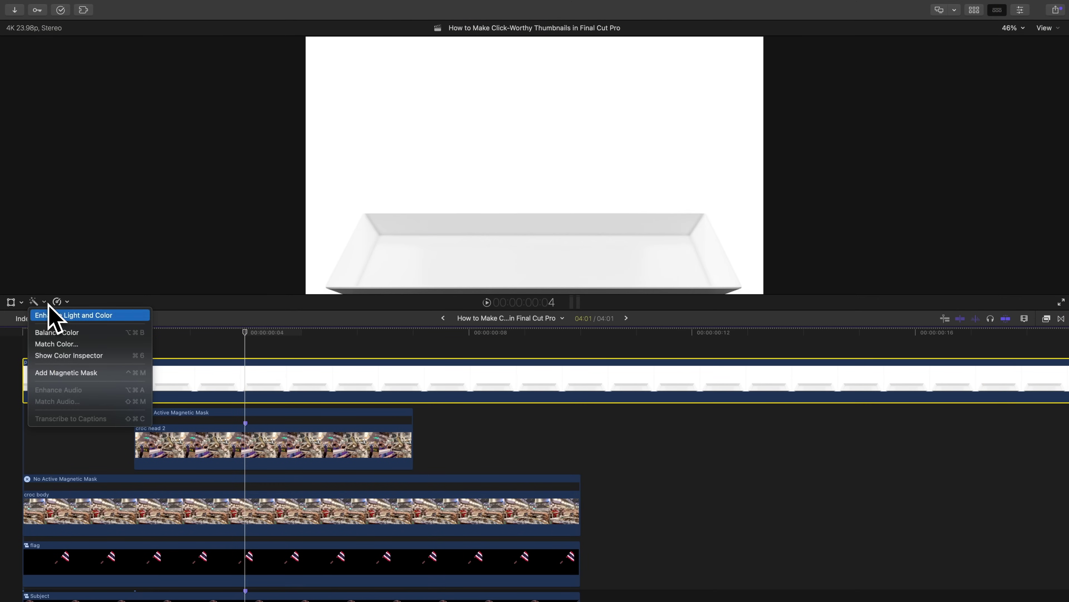
click(72, 372)
click(438, 236)
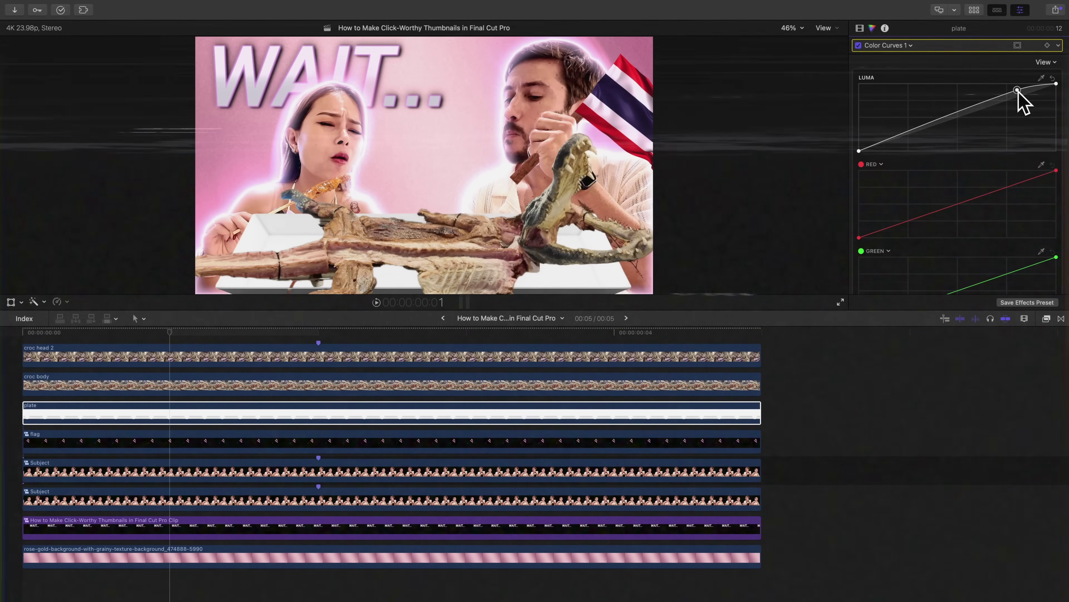
drag(1022, 100, 1012, 101)
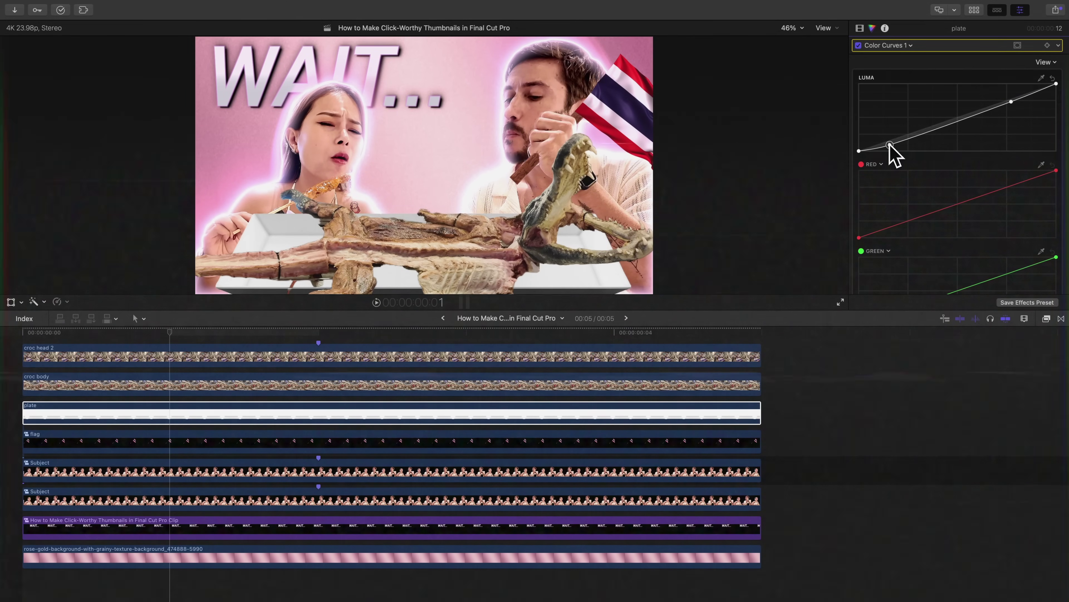
click(971, 118)
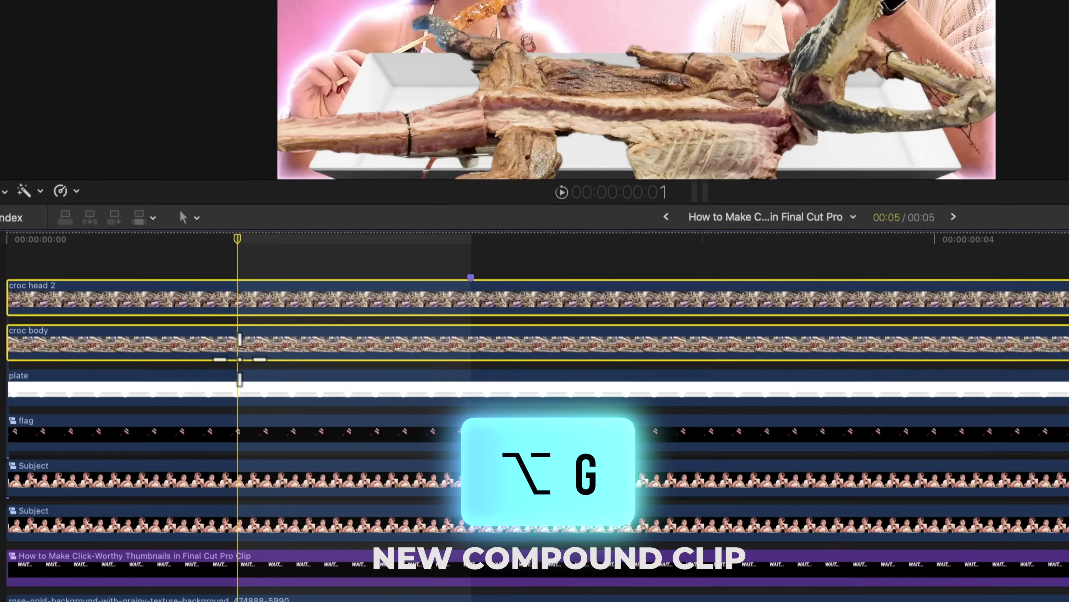
- Group the croc clips into a compound clip named 'crocodile' and apply Drop Shadow
key(alt+g)
text(croc)
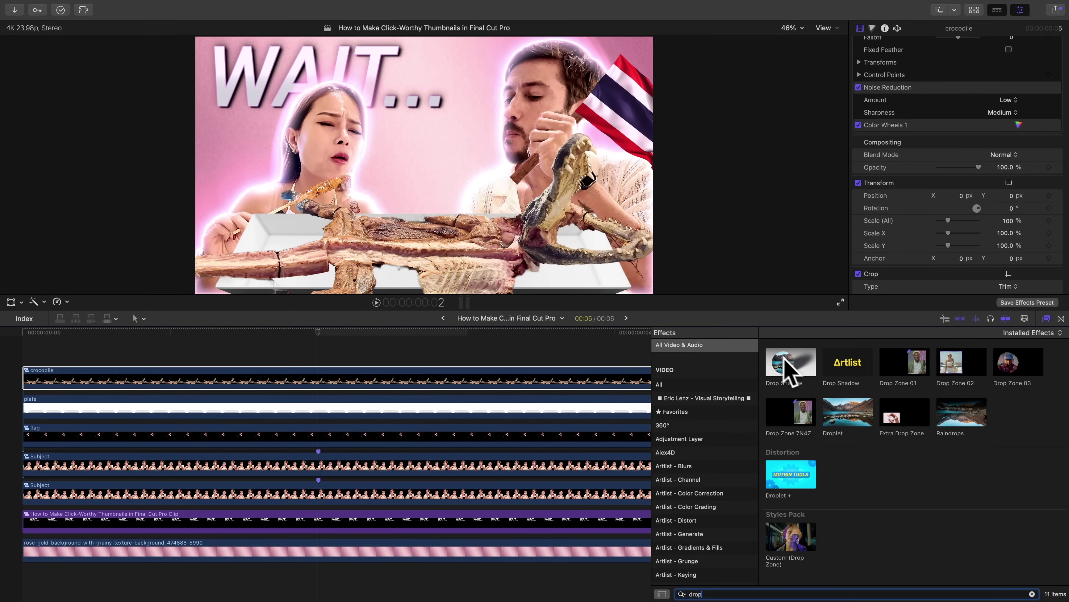
double_click(784, 359)
- Move the shadow down beneath the crocodile and soften it to blur 83, opacity 88%
click(1046, 318)
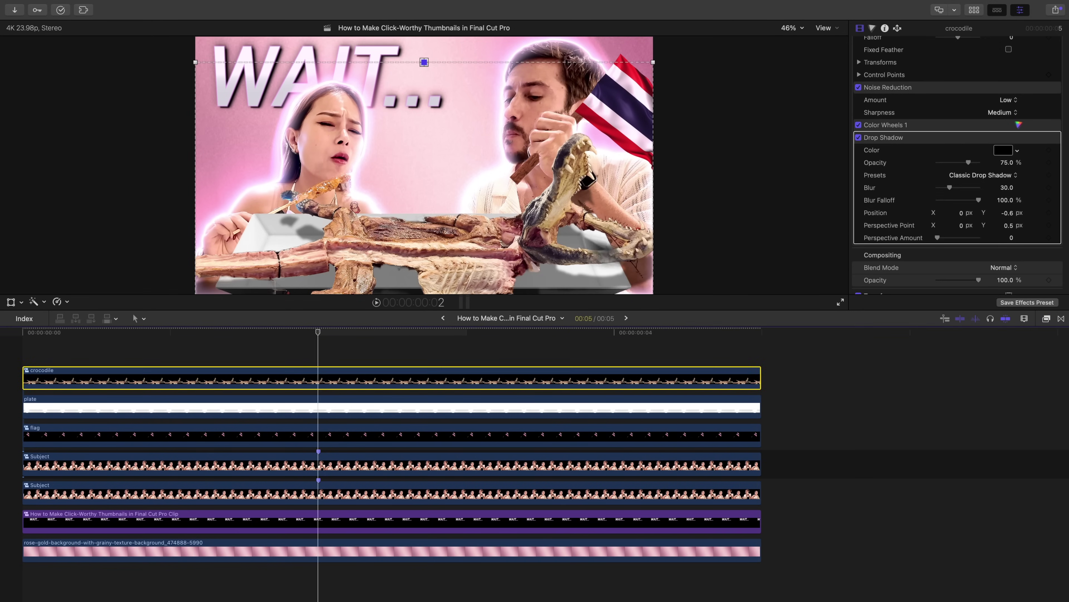
click(440, 186)
drag(437, 186, 436, 194)
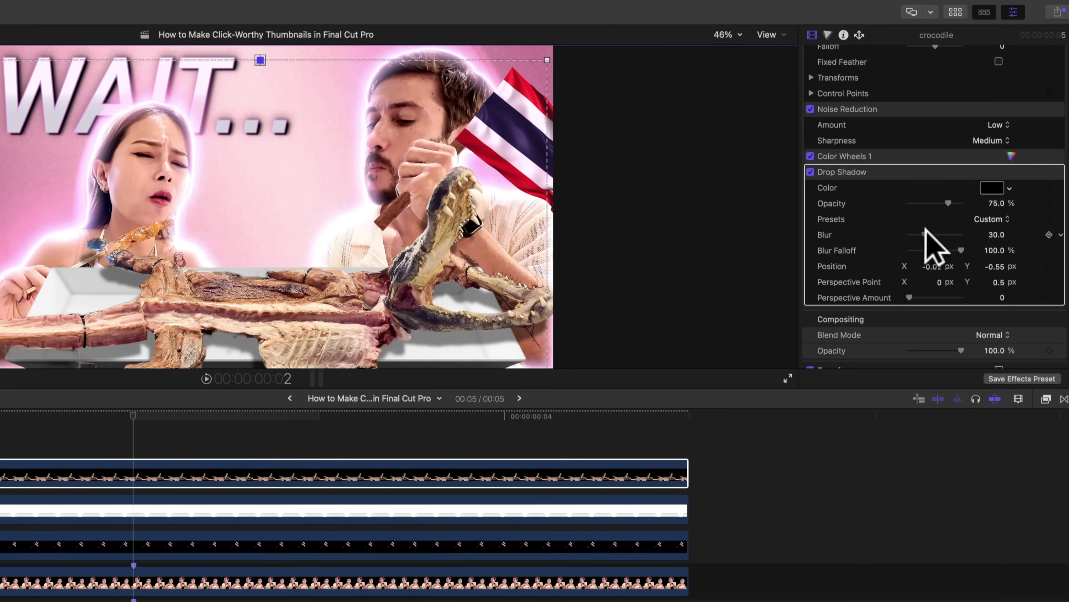
drag(925, 228, 950, 203)
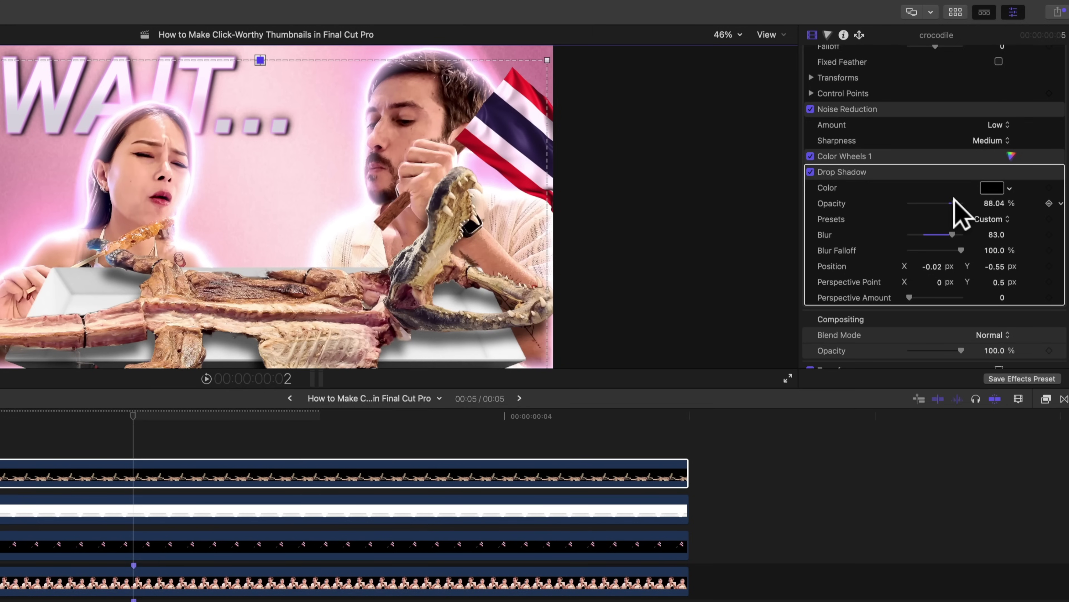
- Duplicate the WAIT... text clip into a new timeline lane
key(super+4)
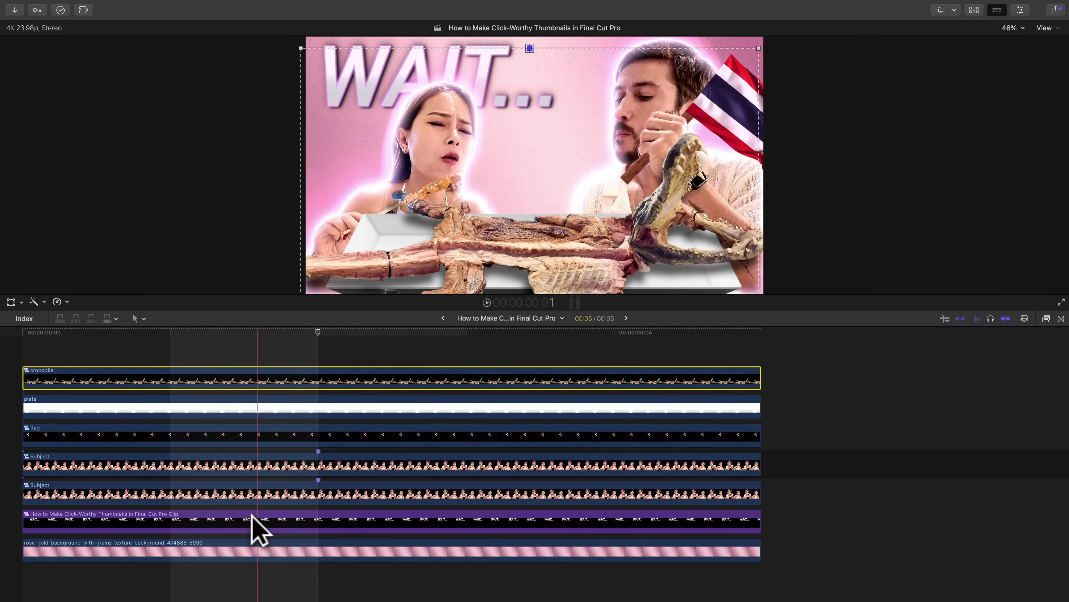
click(252, 513)
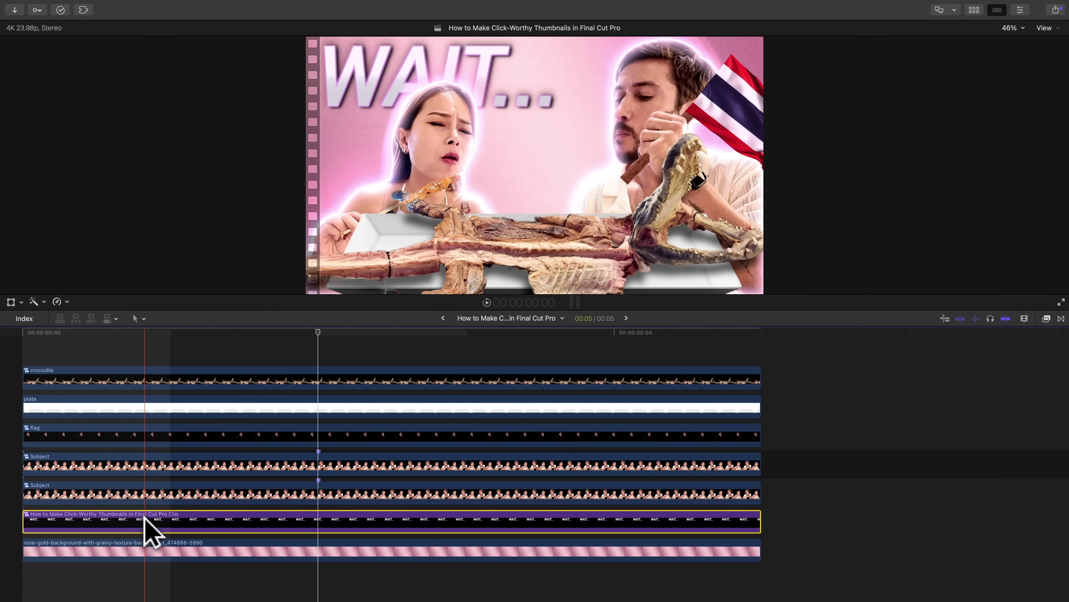
drag(144, 517, 150, 530)
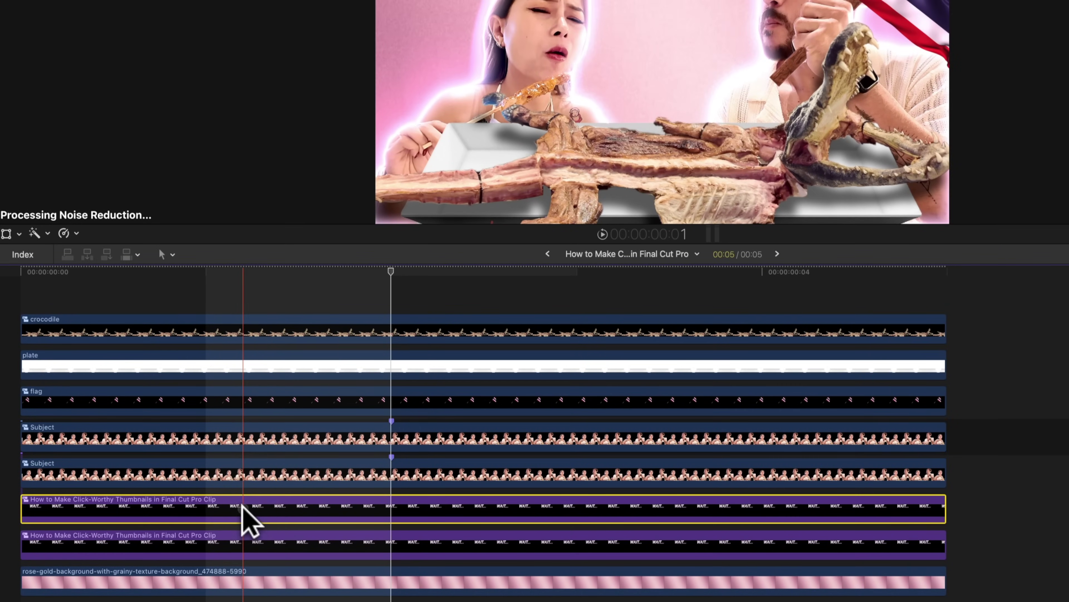
- Inspect the title compound clip, then detach the copy with Reference New Parent Clip
double_click(239, 514)
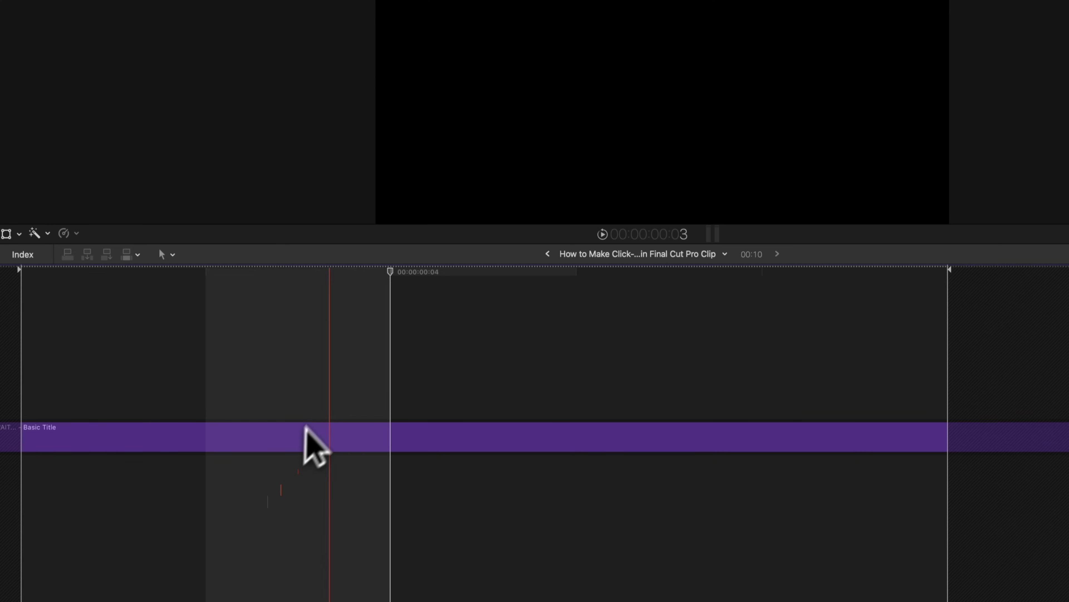
click(323, 434)
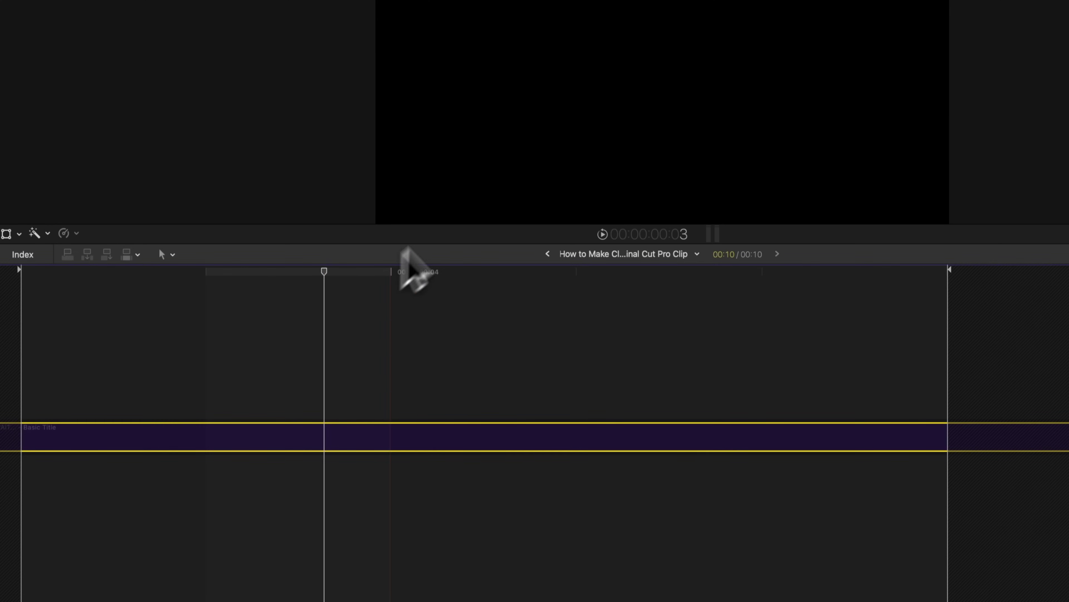
click(548, 254)
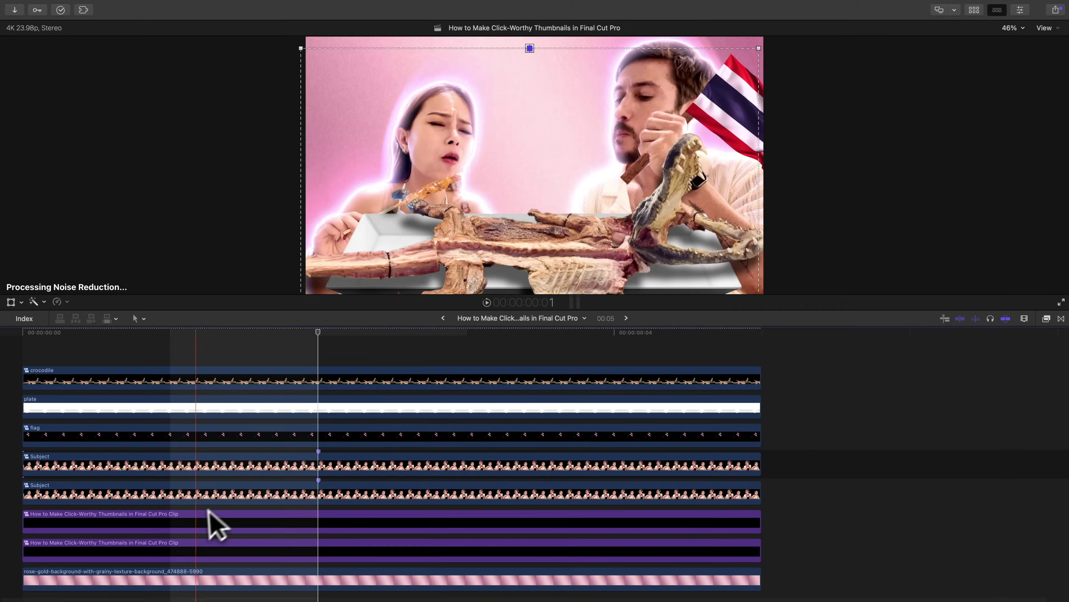
click(209, 513)
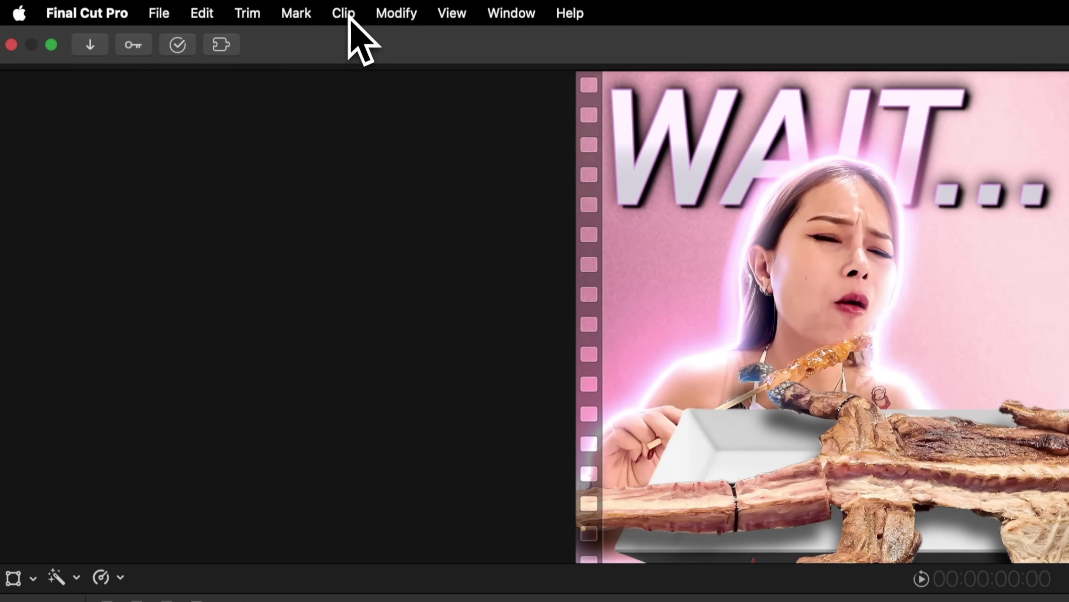
click(344, 13)
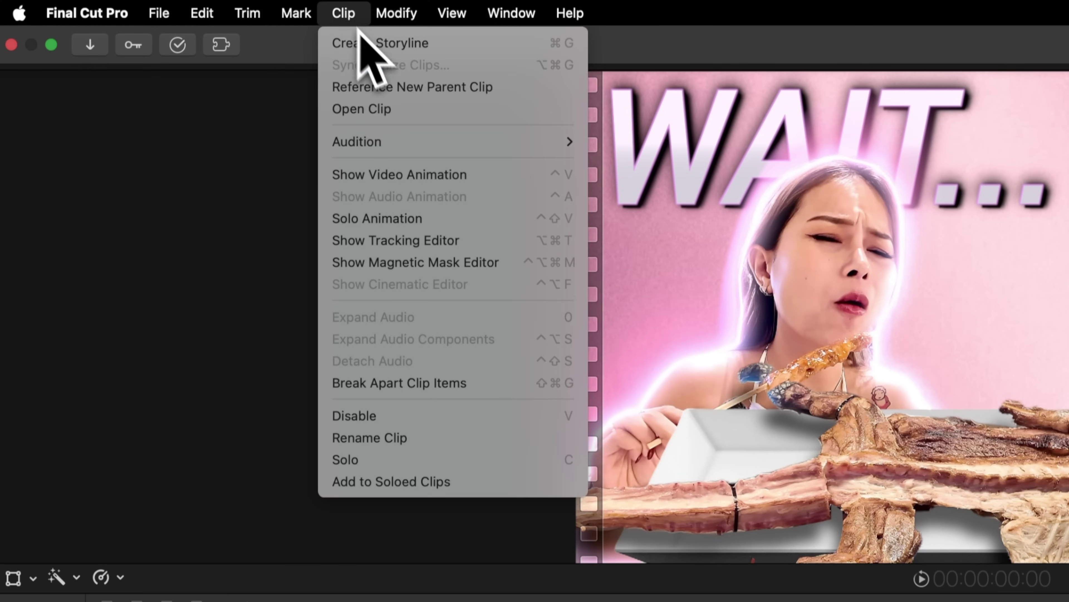
click(400, 93)
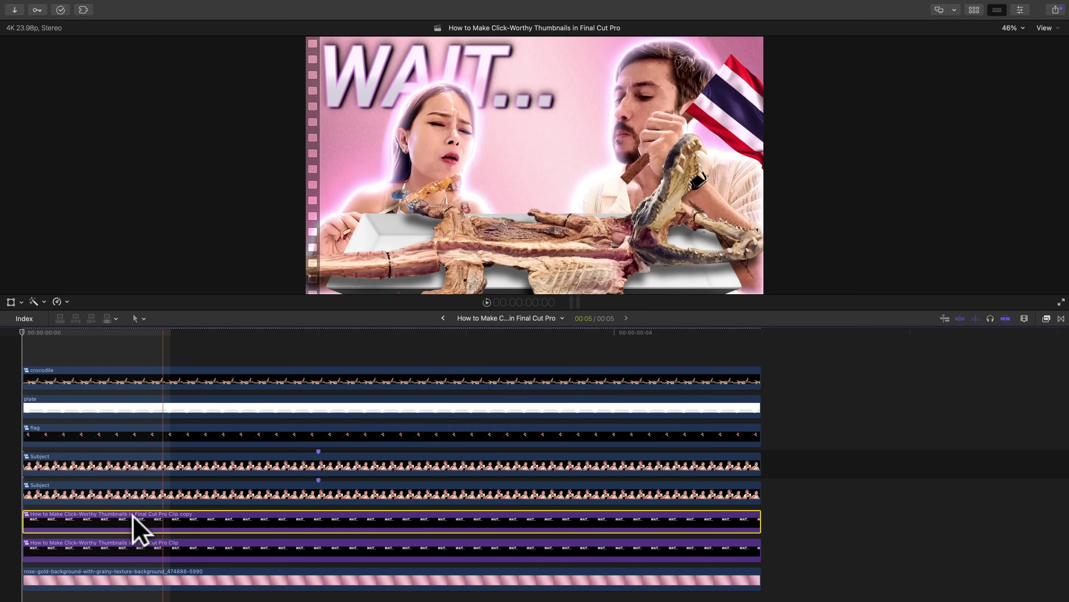
- Change the copied title's text to 'CROC?' and move it above the Subject clips
double_click(167, 521)
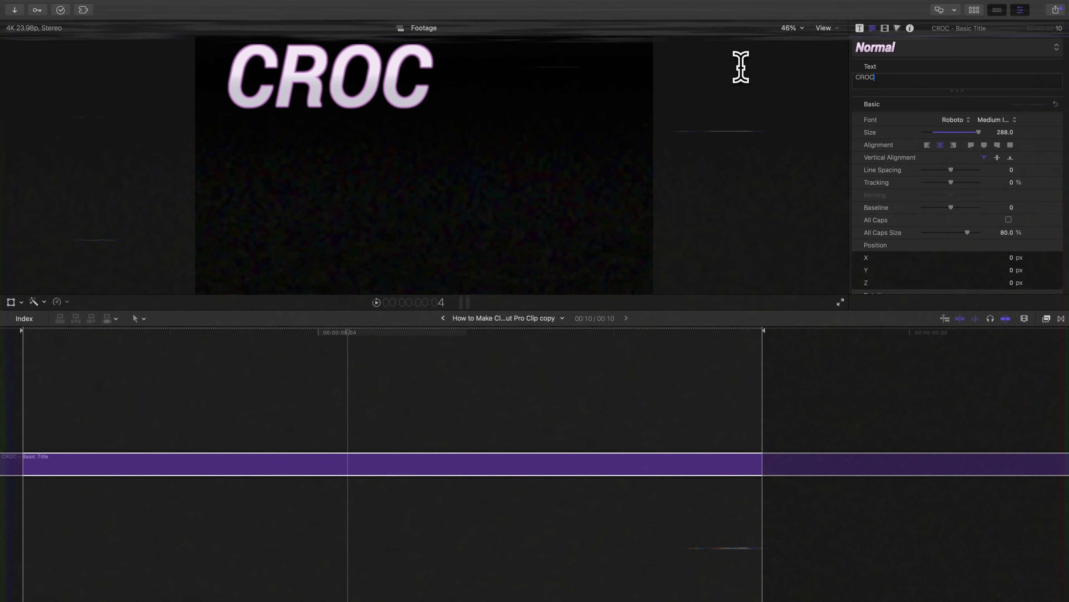
text(?)
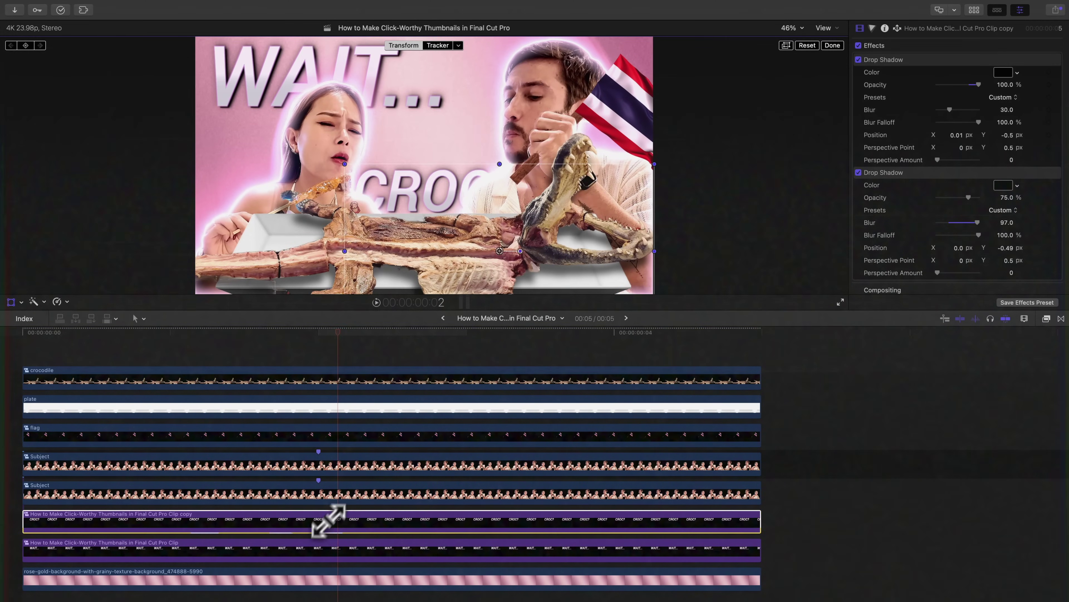
drag(328, 518, 328, 436)
- Add a Drop Shadow to the CROC? title and copy that shadow onto the WAIT... title
click(1047, 319)
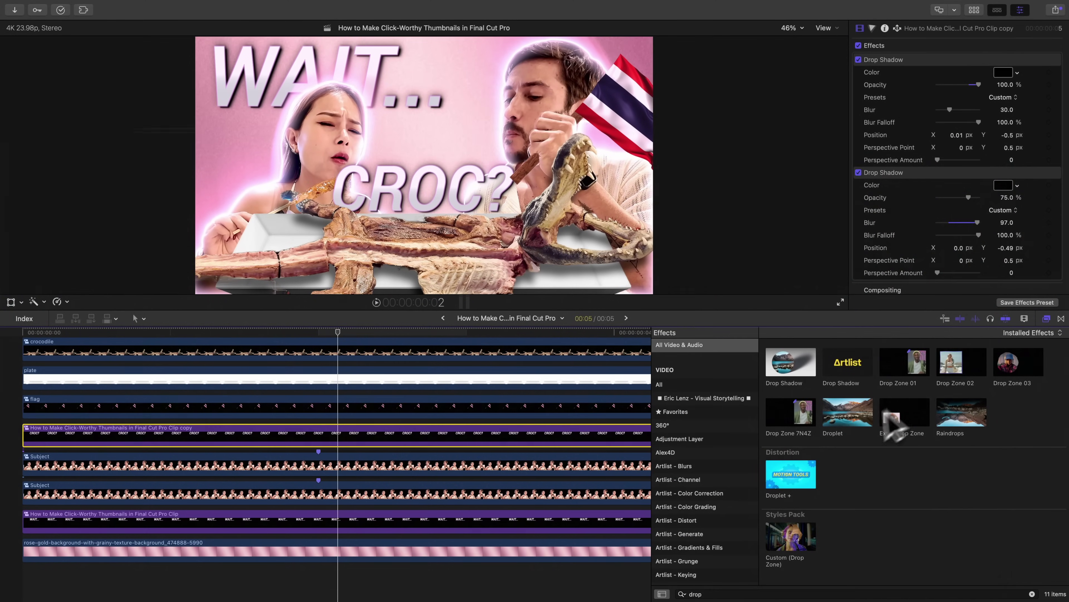
drag(793, 373, 539, 438)
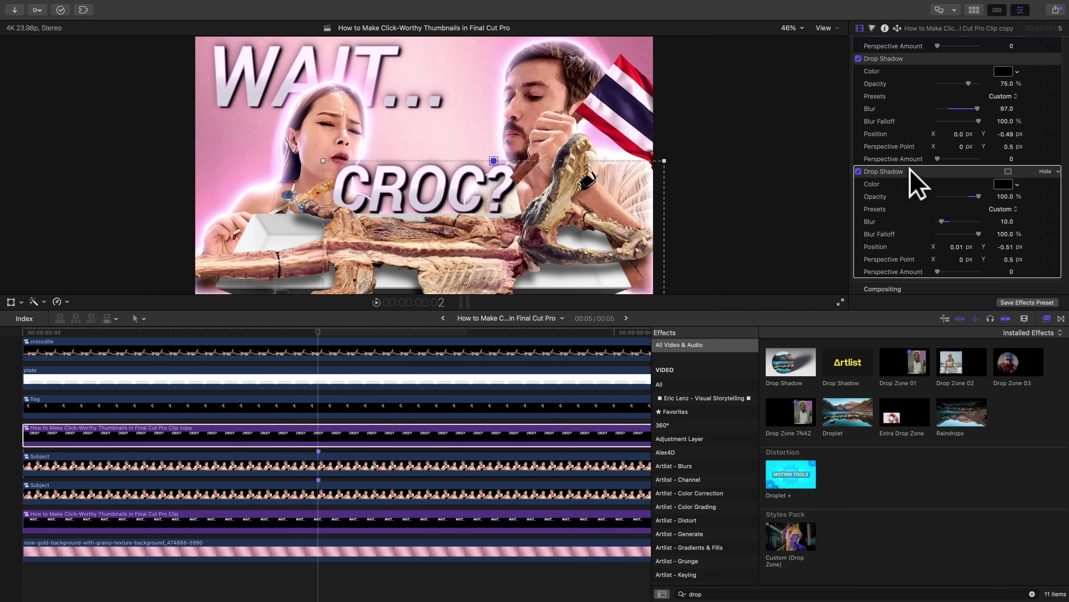
drag(909, 168, 354, 530)
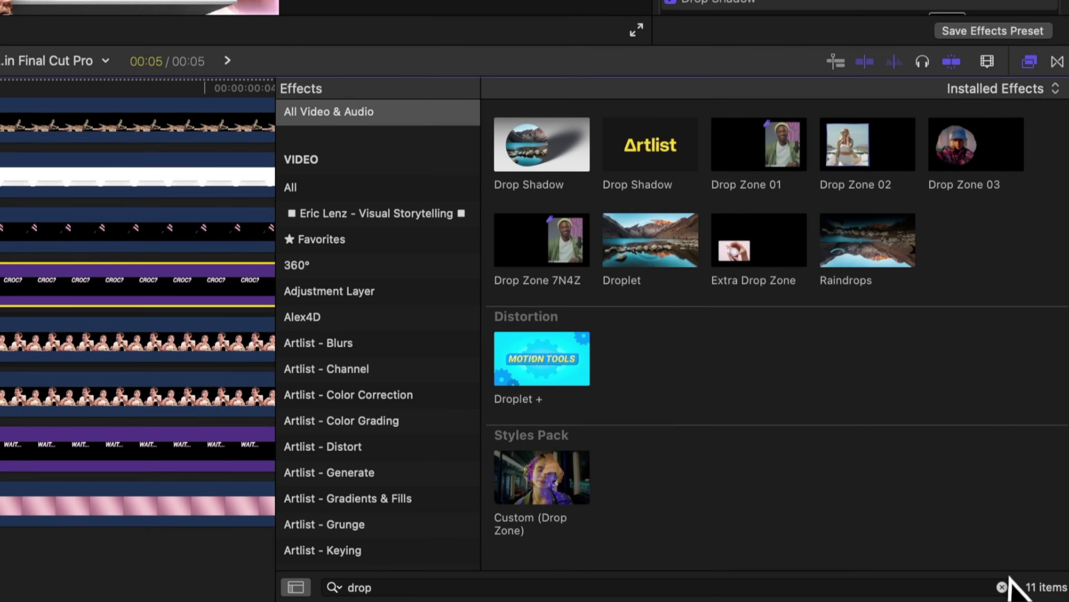
- Apply Draw Mask to the CROC? title and zoom the preview to 150%
double_click(358, 586)
text(DRAW)
mouse_move(542, 144)
mouse_down()
mouse_move(251, 260)
mouse_move(404, 442)
mouse_up()
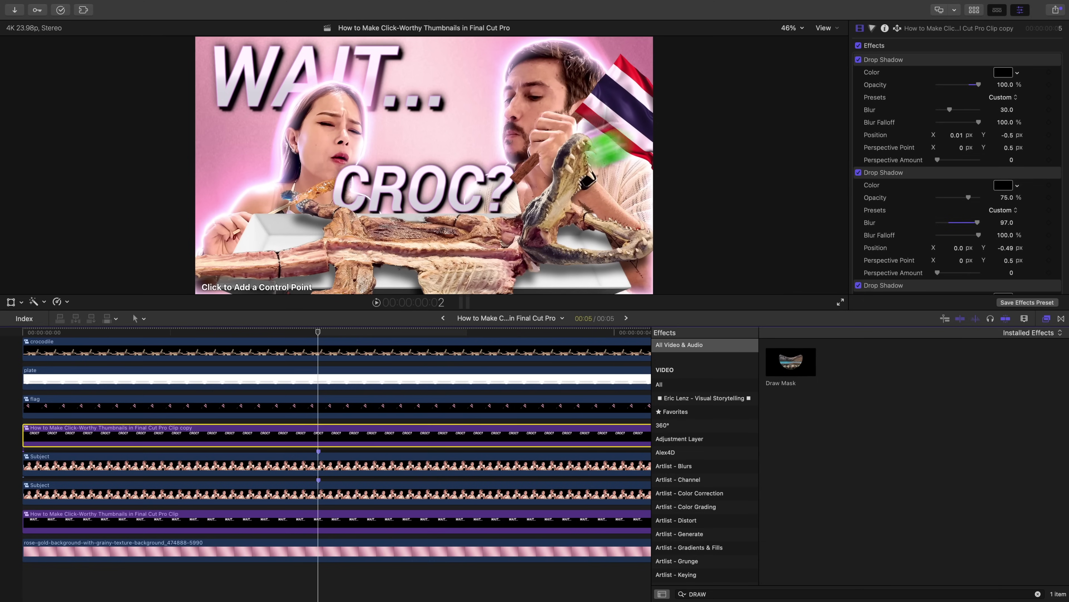
click(790, 28)
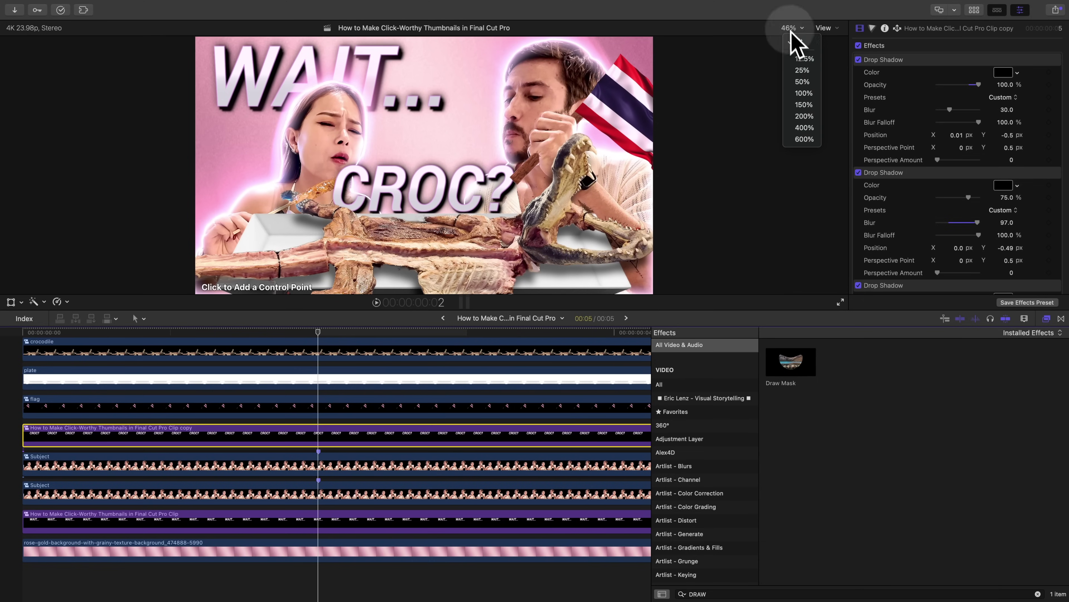
click(803, 104)
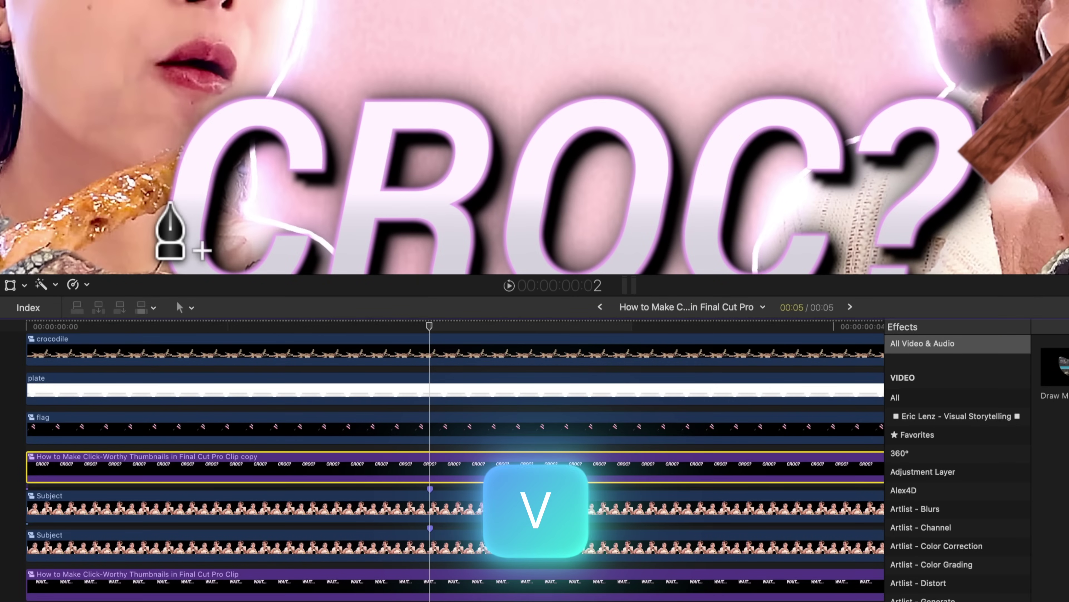
- Trace the skewer with the mask outline, invert the mask, and feather it to 24
key(v)
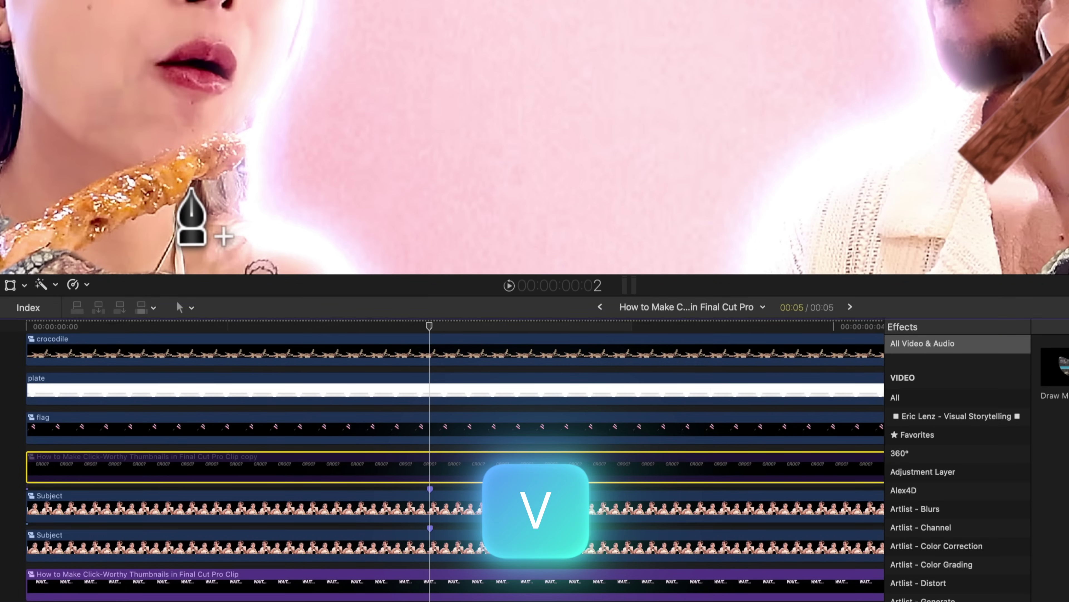
click(189, 191)
click(205, 179)
click(242, 160)
click(244, 148)
click(239, 135)
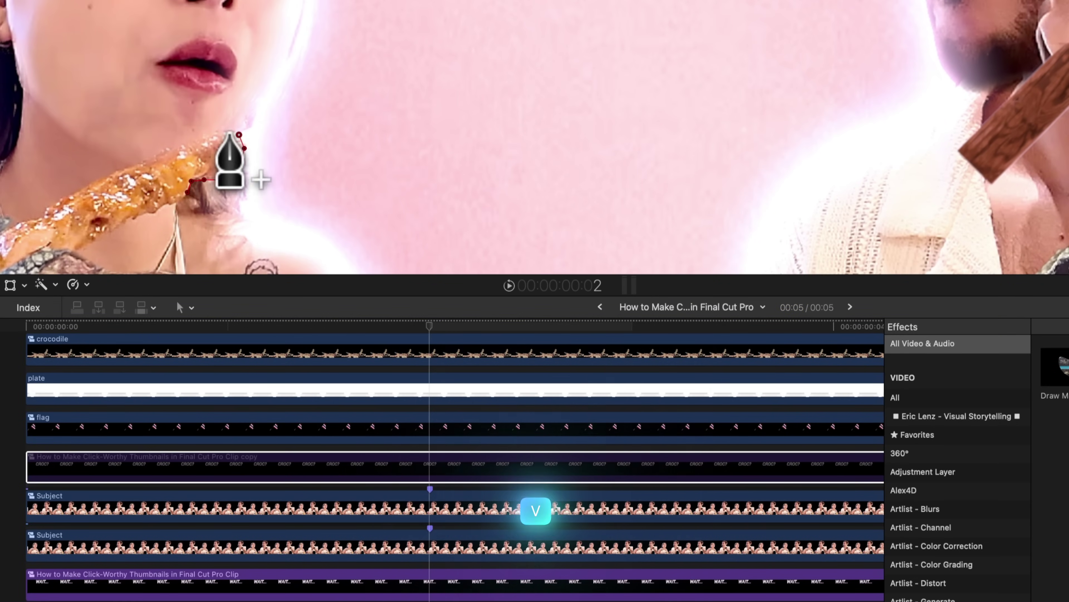
click(222, 133)
click(204, 135)
click(174, 147)
click(154, 156)
click(134, 163)
click(121, 176)
click(144, 213)
click(174, 203)
click(188, 191)
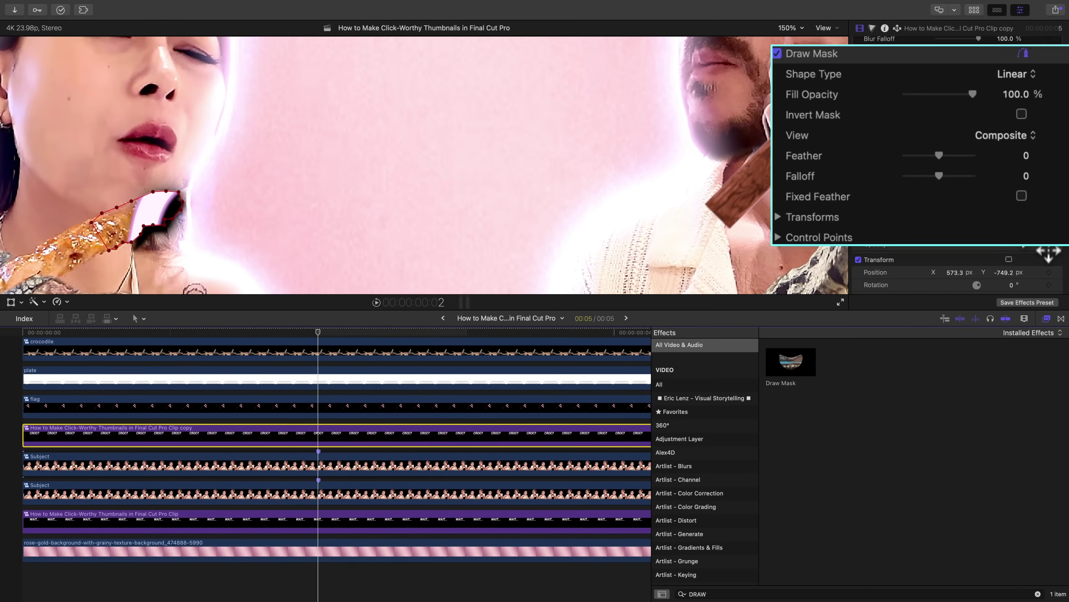
click(1021, 113)
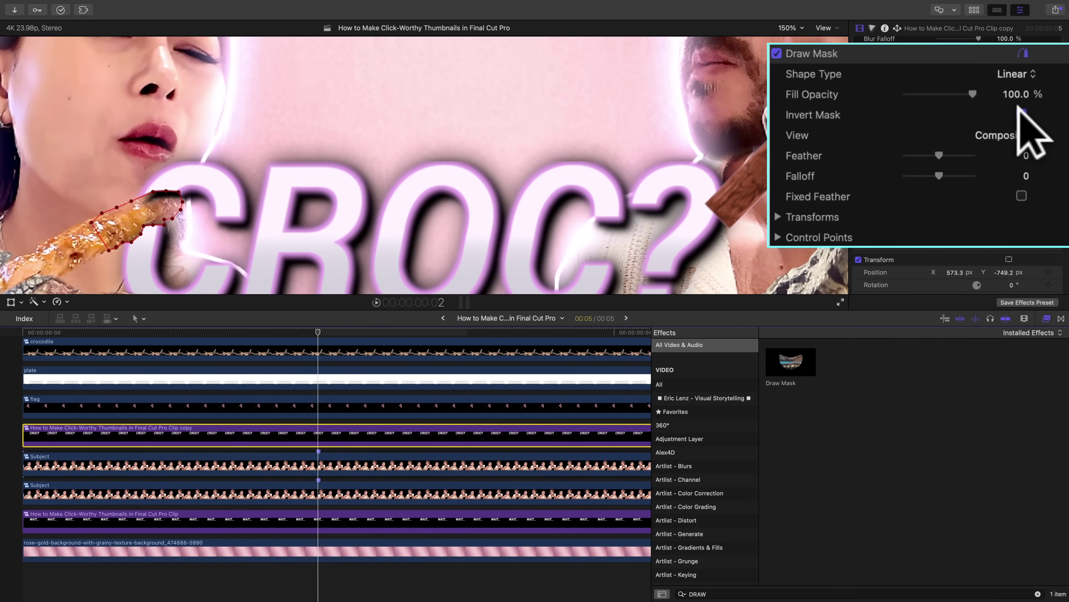
mouse_move(939, 155)
mouse_down()
mouse_move(928, 155)
mouse_move(942, 155)
mouse_up()
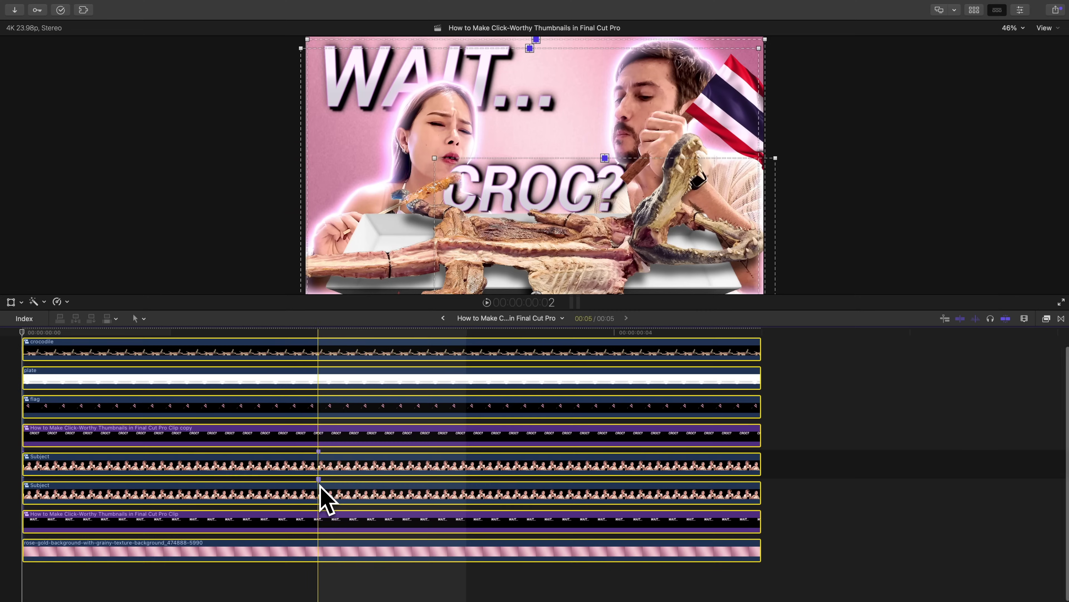
- Combine all layers into a compound clip named 'THUMBNAIL'
key(alt+g)
text(THUM)
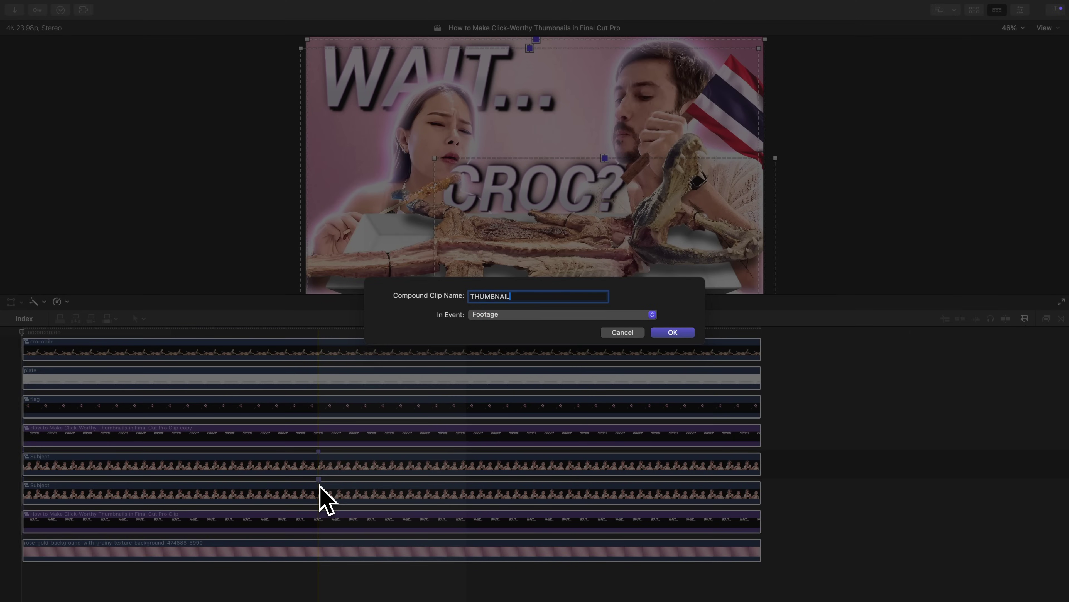
text(BNAIL)
key(Return)
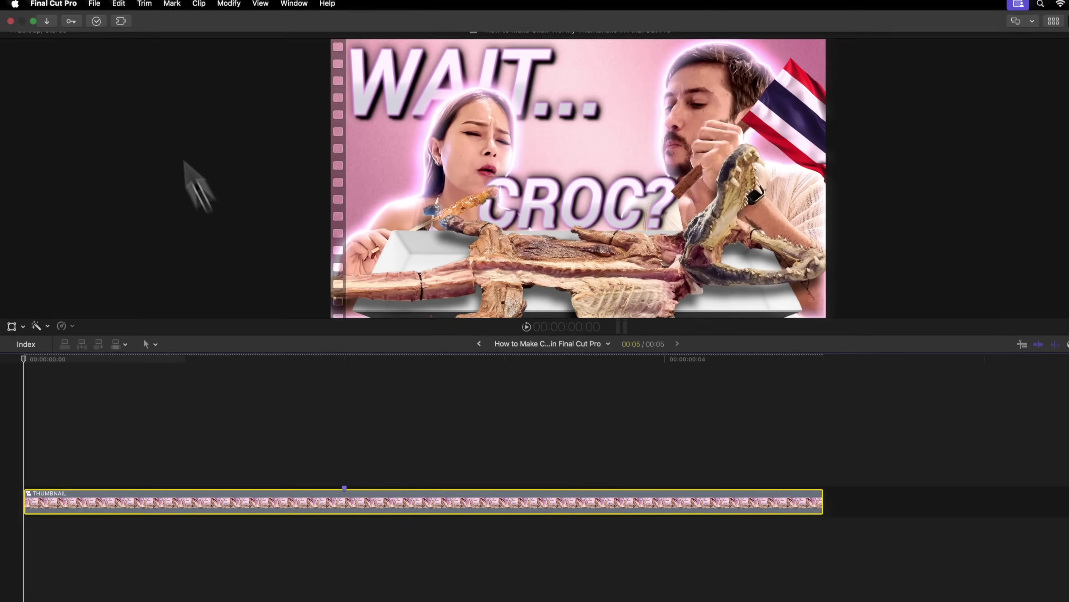
- Set up Share > Save Current Frame with the JPEG Image export format
click(94, 3)
mouse_move(215, 150)
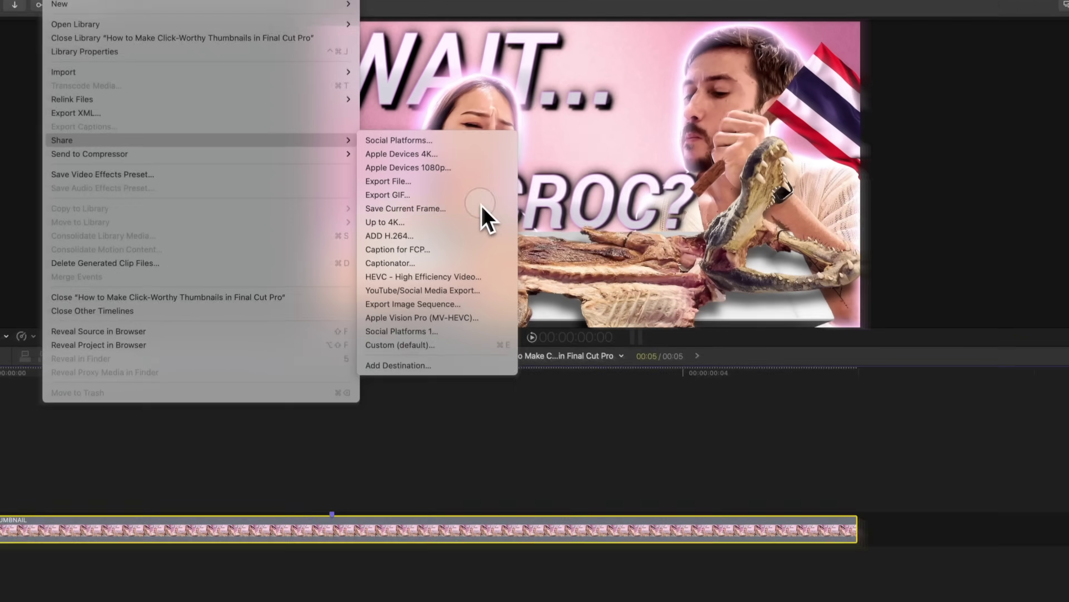
click(622, 263)
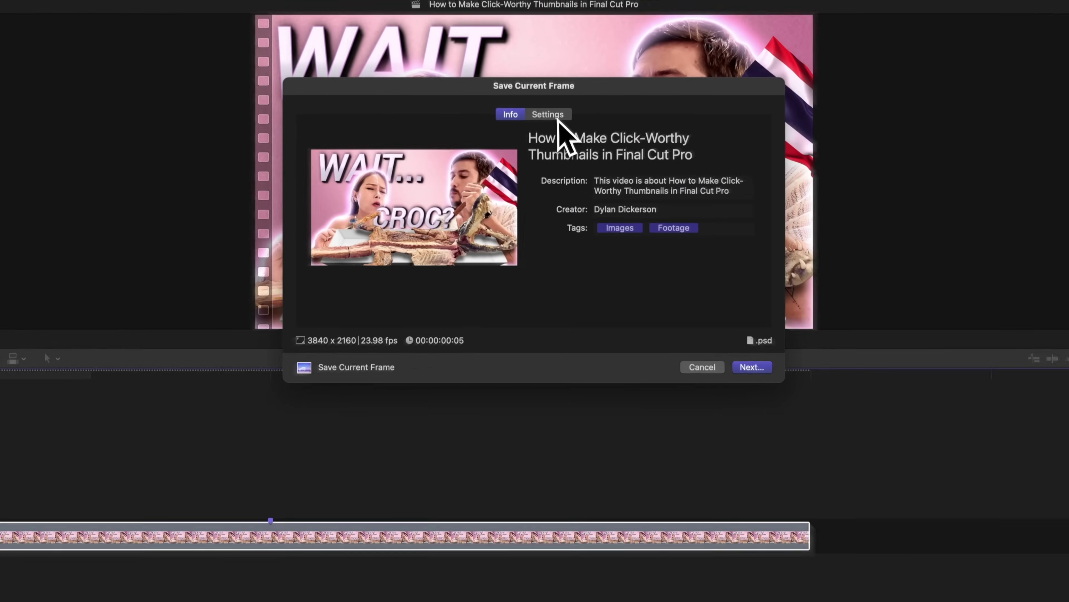
click(546, 118)
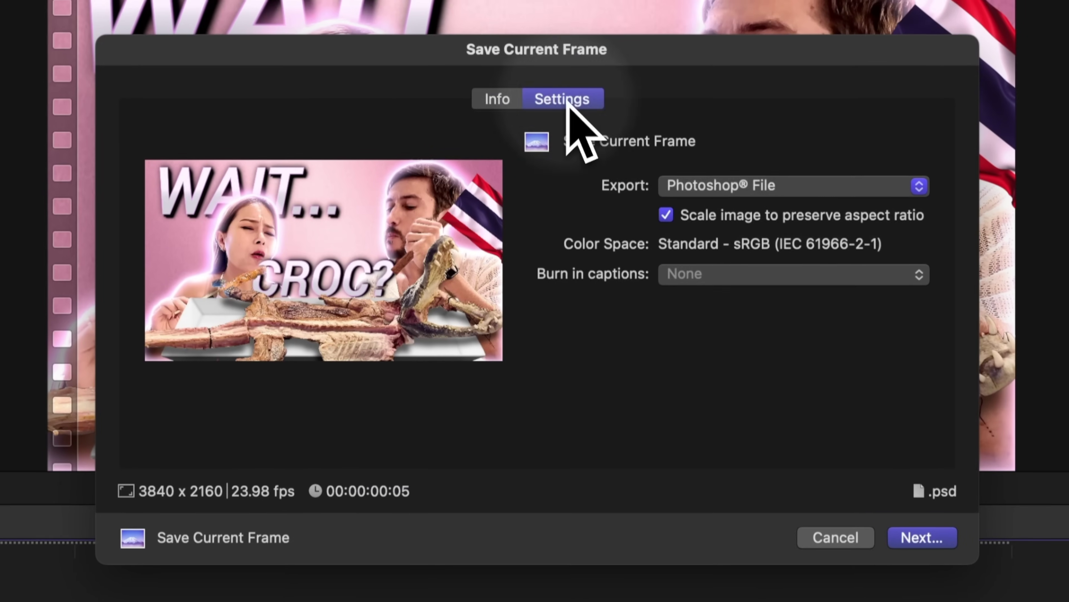
click(633, 161)
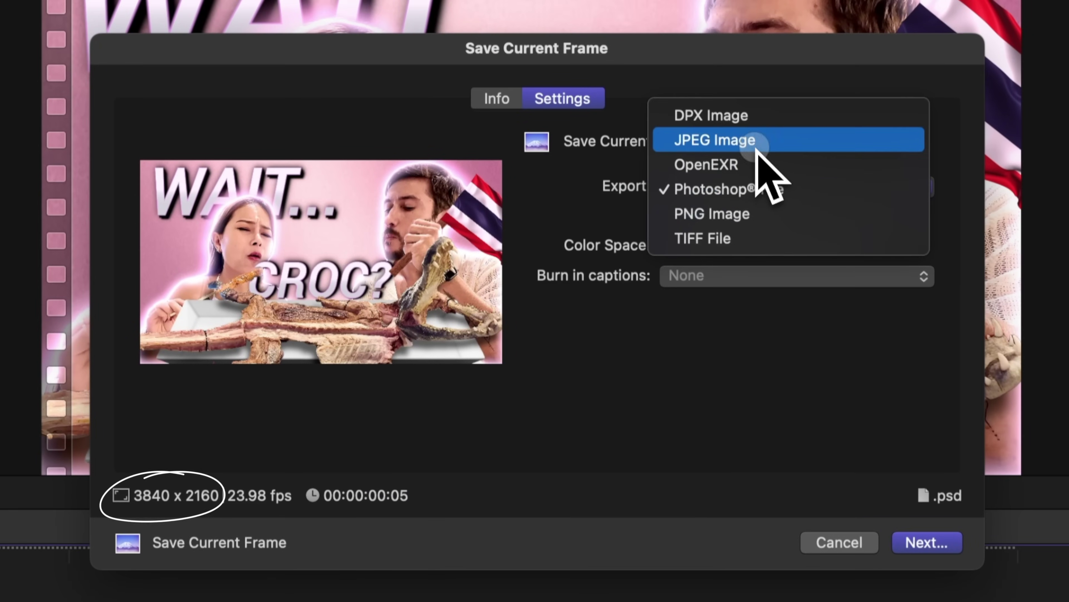
click(755, 142)
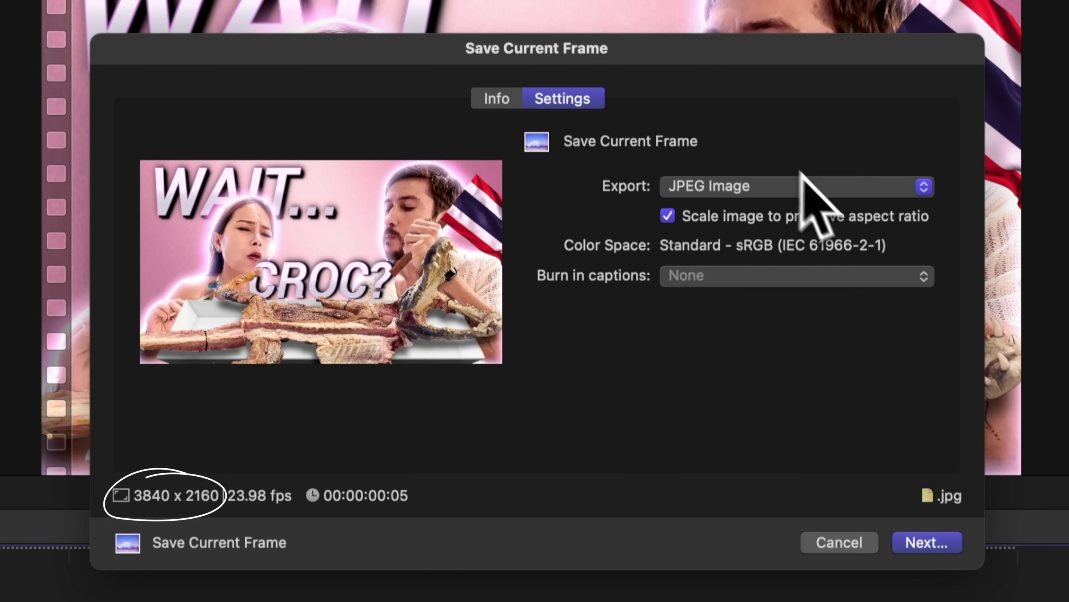
- Finish saving the frame, then upload EXAMPLE THUMBNAIL.jpg to img2go
click(915, 540)
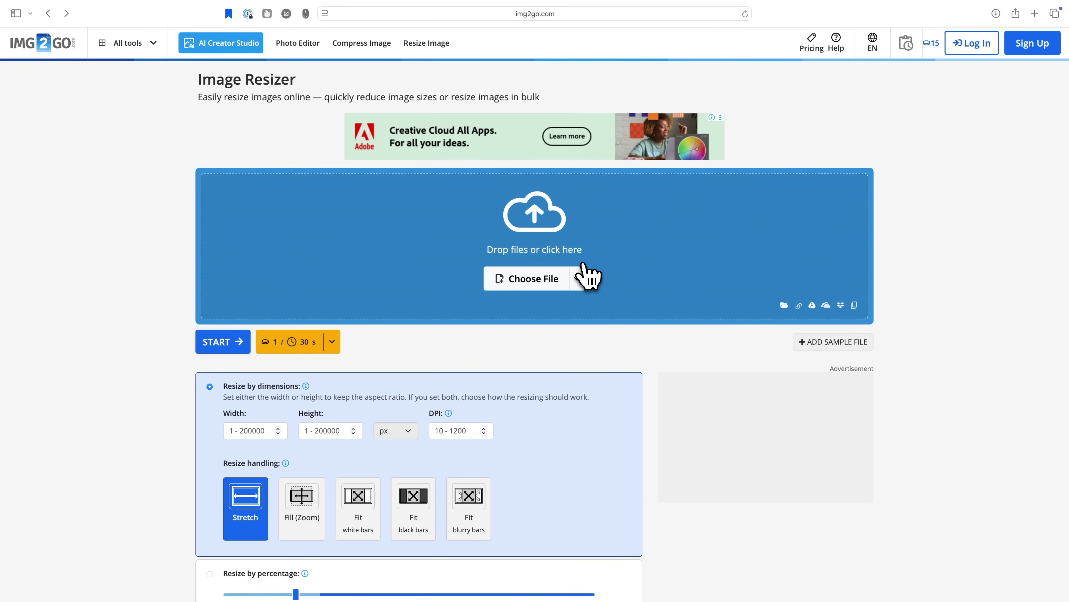
click(538, 279)
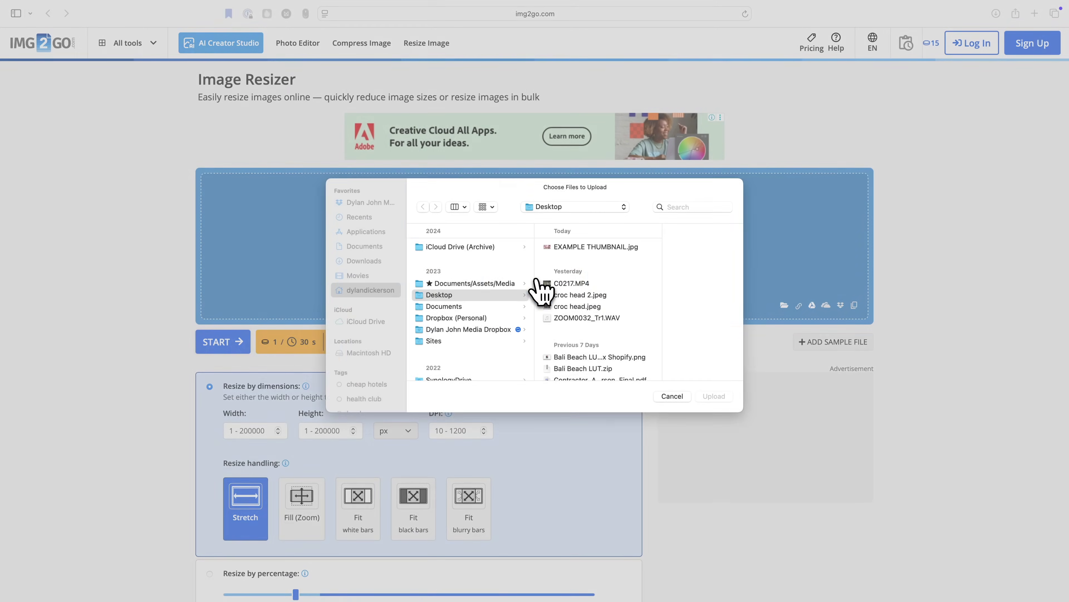
double_click(602, 253)
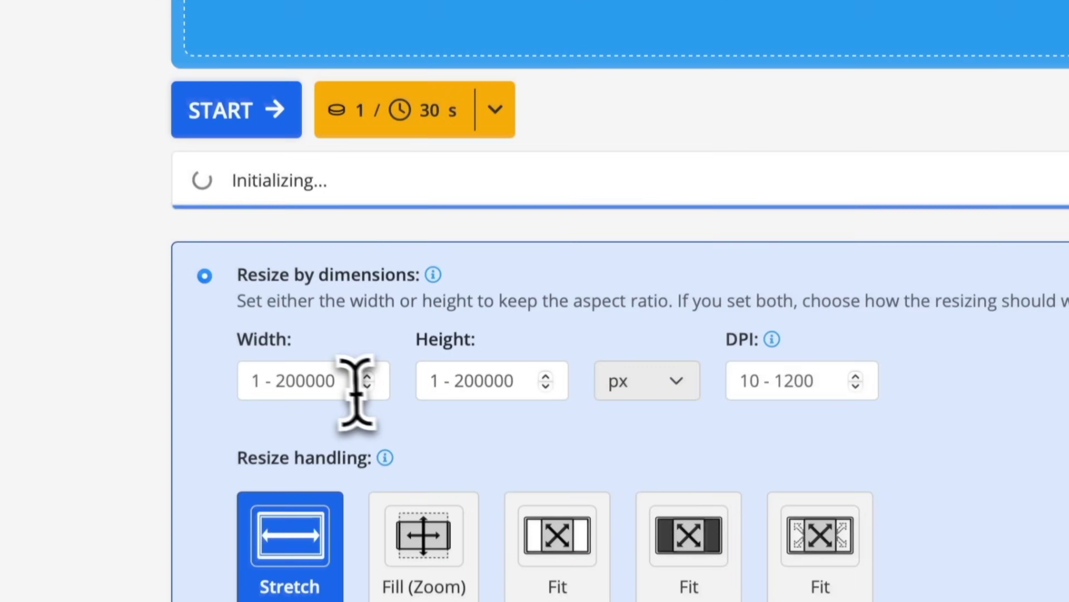
- Enter width 1280 and height 720 for the resize
click(236, 456)
text(1280)
click(692, 299)
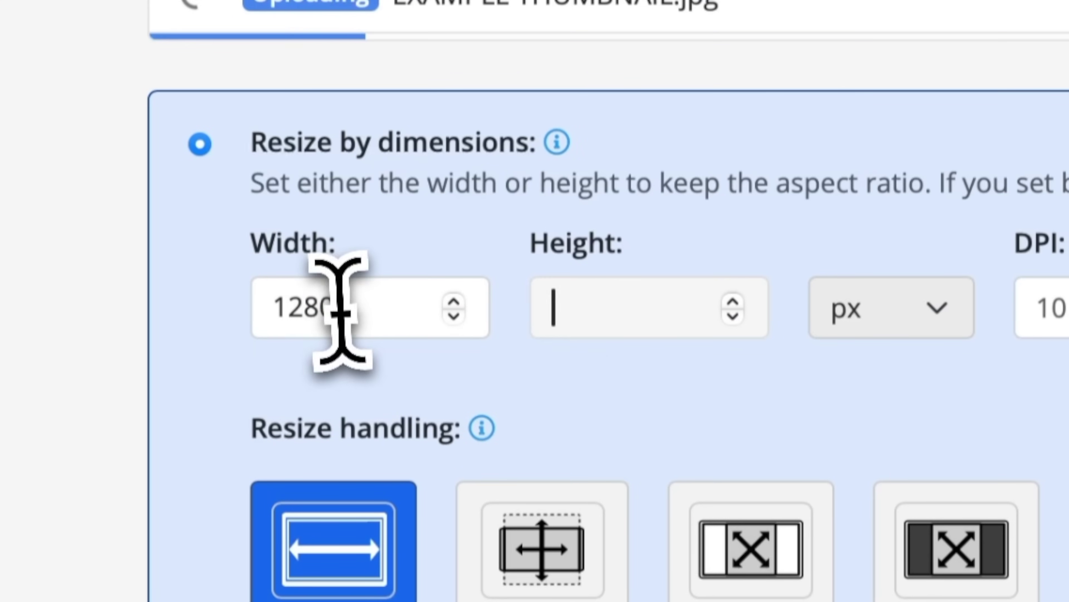
text(720)
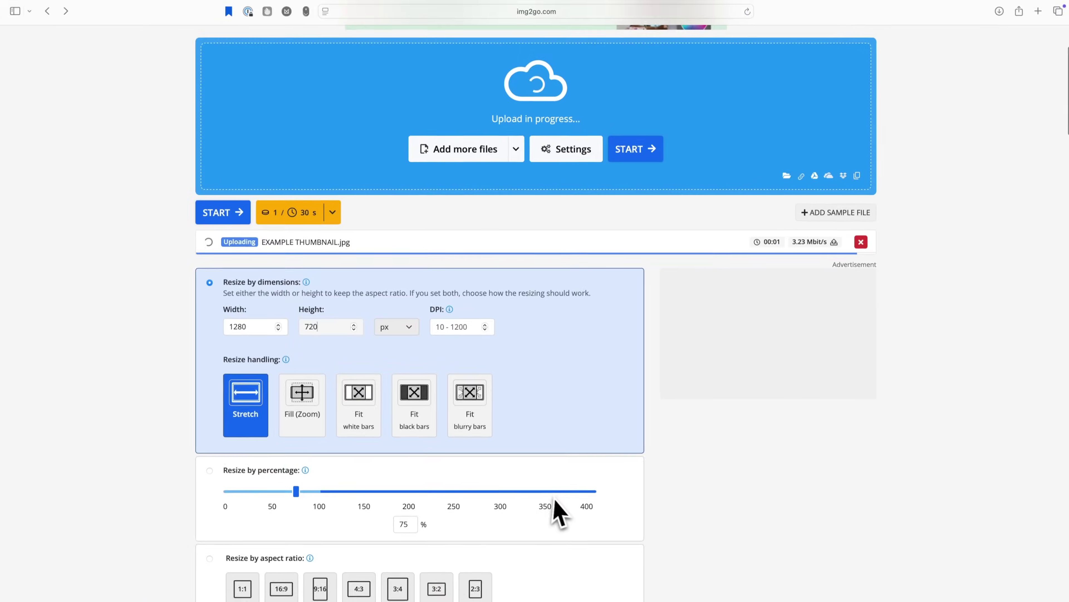
scroll(561, 506, down, 15)
scroll(560, 505, up, 5)
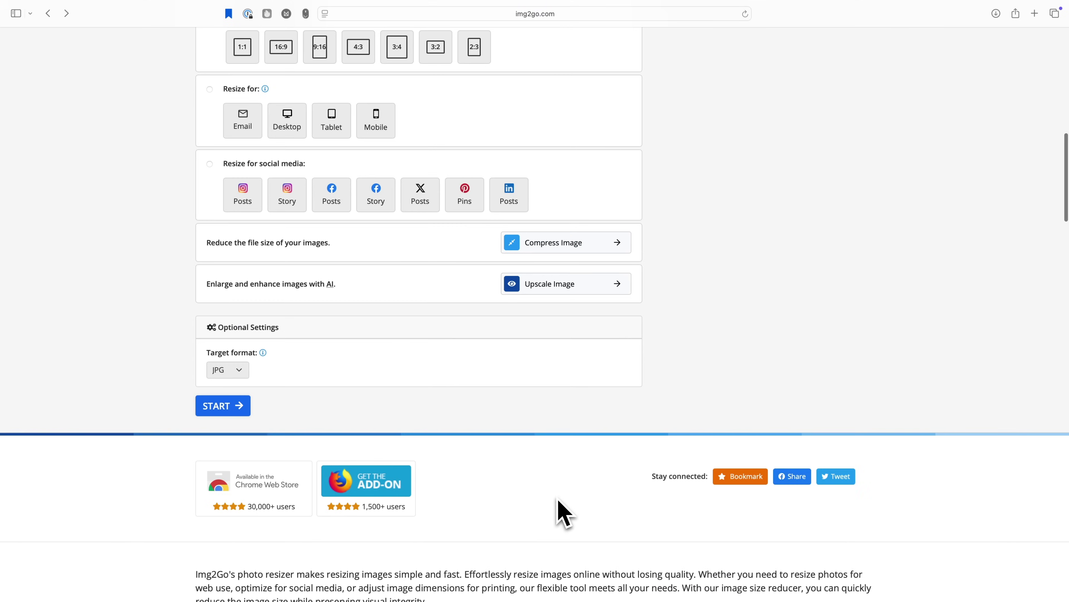
- Run the resize and download the 1280x720 JPG
click(219, 405)
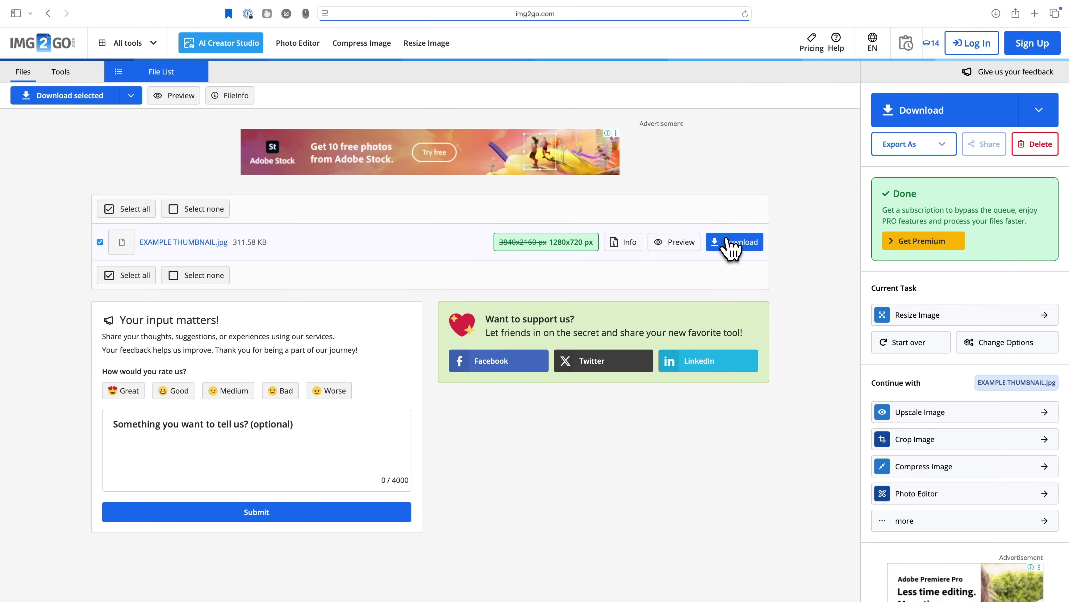
click(731, 246)
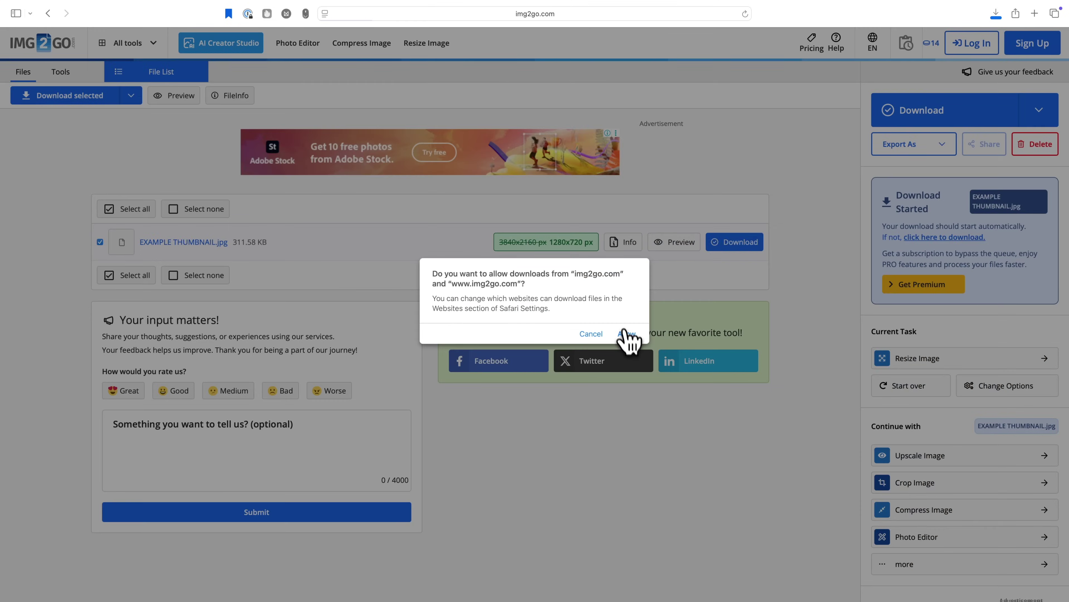
click(627, 333)
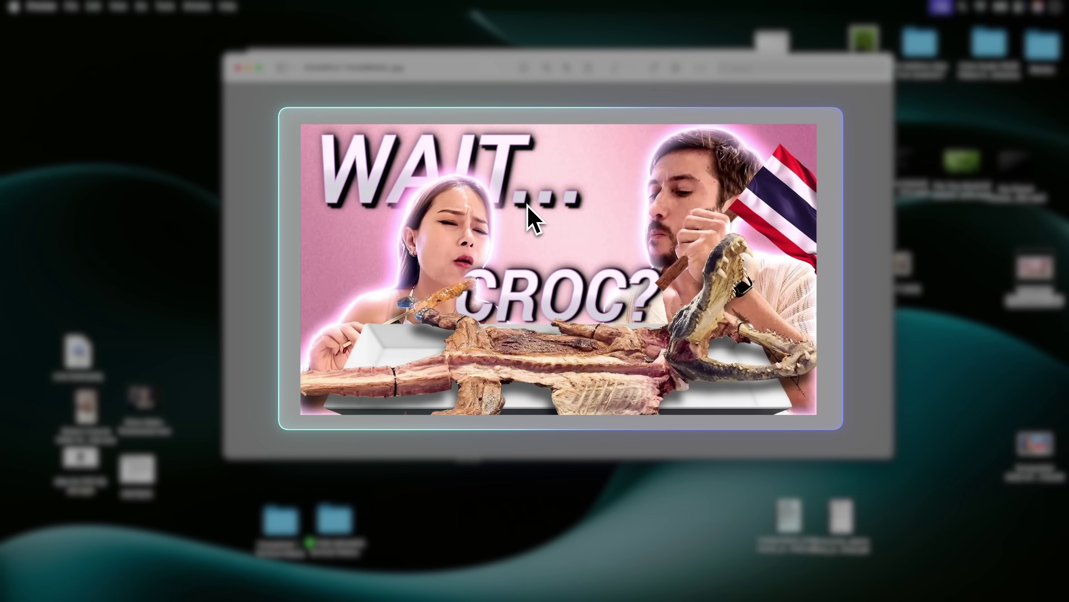